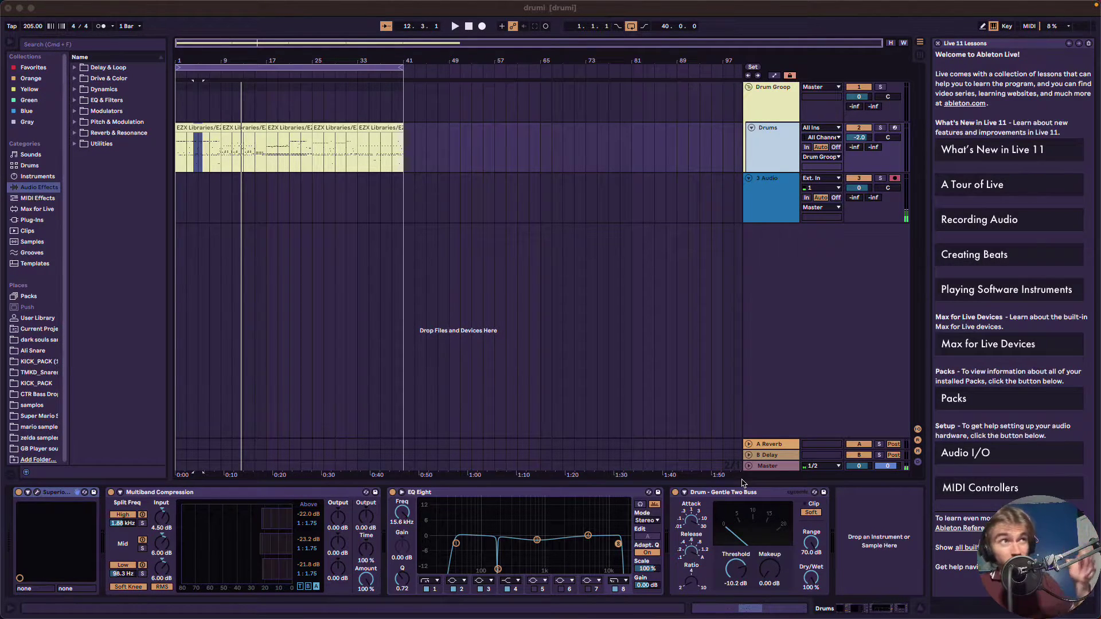
- Open the Superior Drummer 3 plug-in window from the Drums track and move it higher on the screen
left_click(751, 217)
left_click(765, 109)
left_click(761, 143)
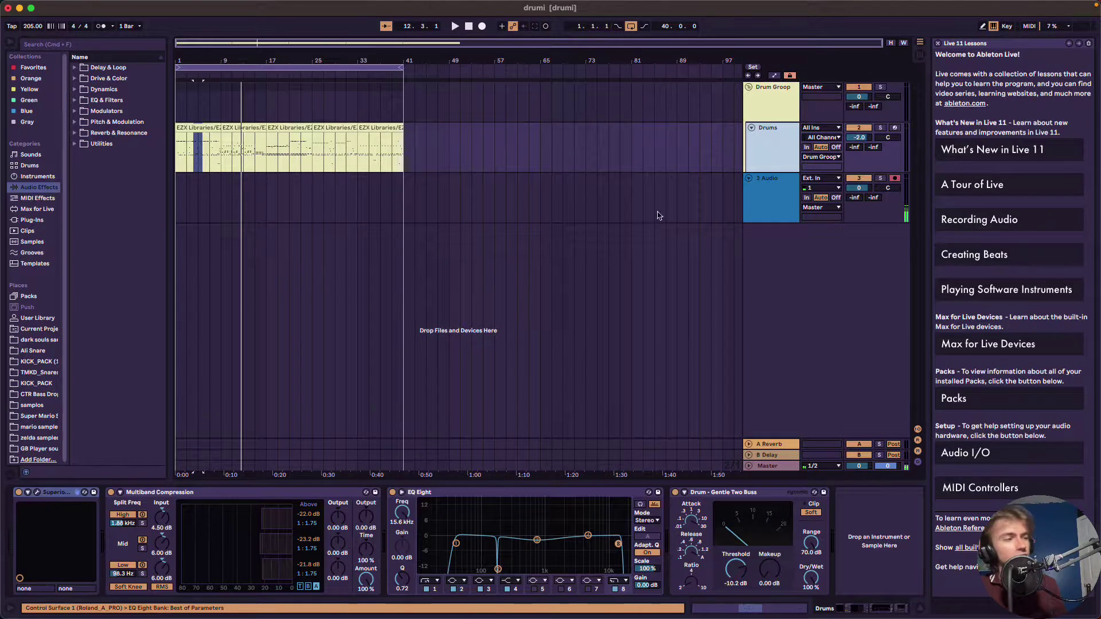
left_click(45, 495)
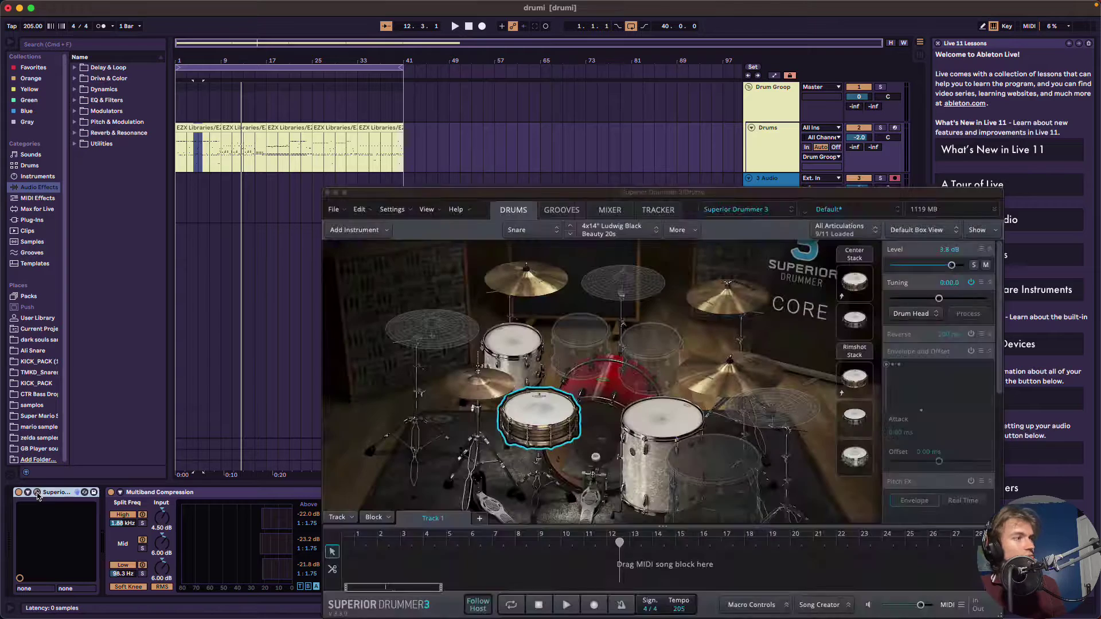
left_click_drag(561, 194, 559, 145)
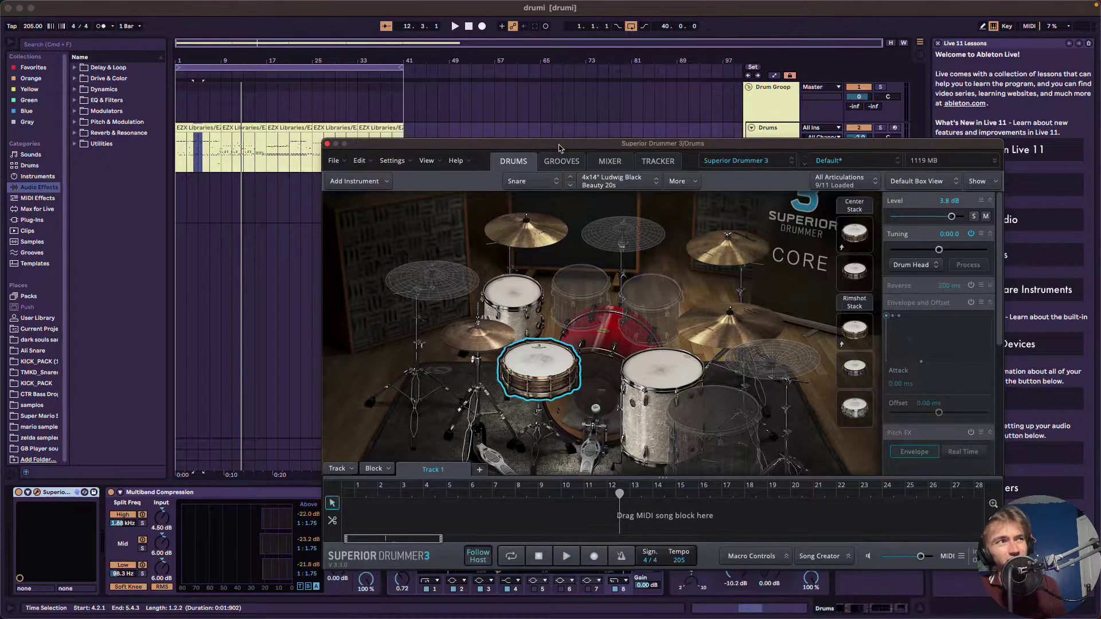
- Audition the kick and snare, and check the rack tom and floor tom slots of the current kit
left_click(594, 374)
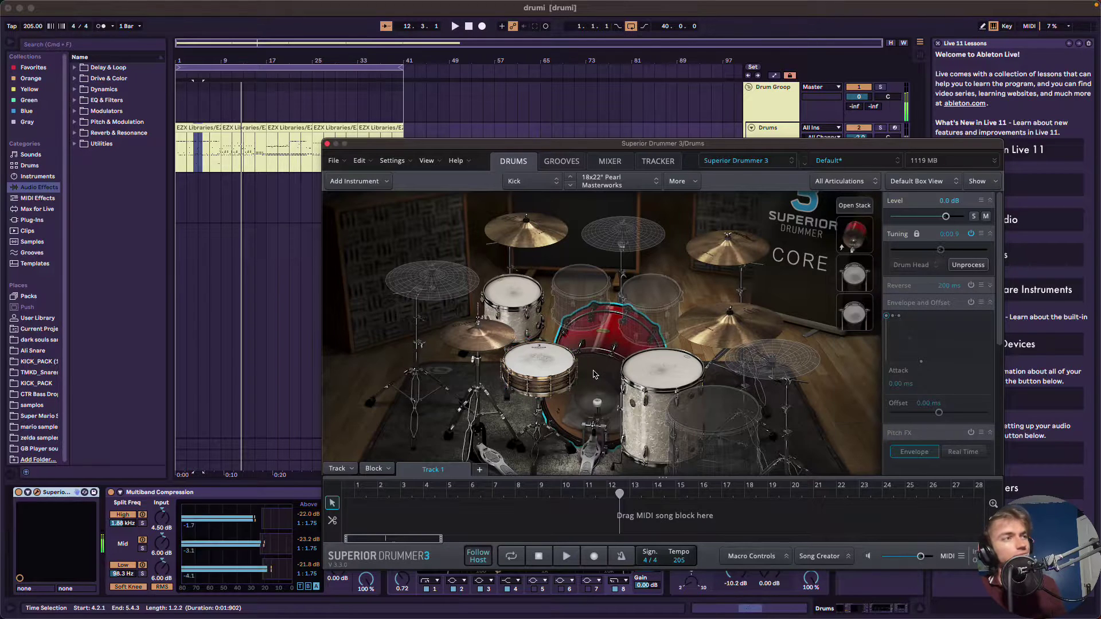
left_click(551, 370)
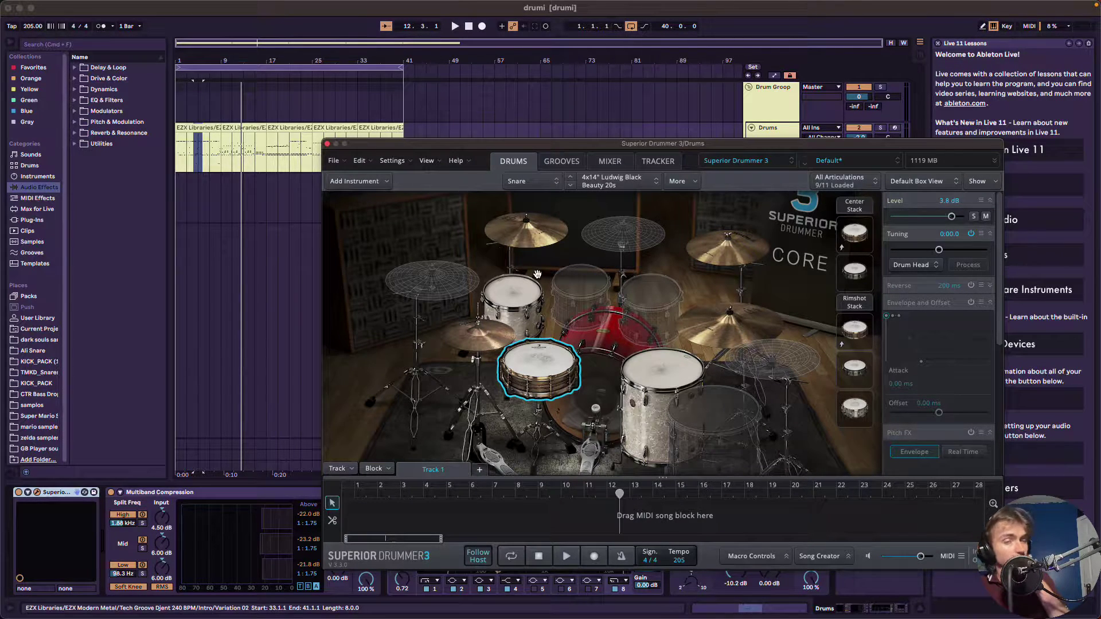
left_click(527, 304)
left_click(580, 287)
left_click(659, 378)
left_click(737, 437)
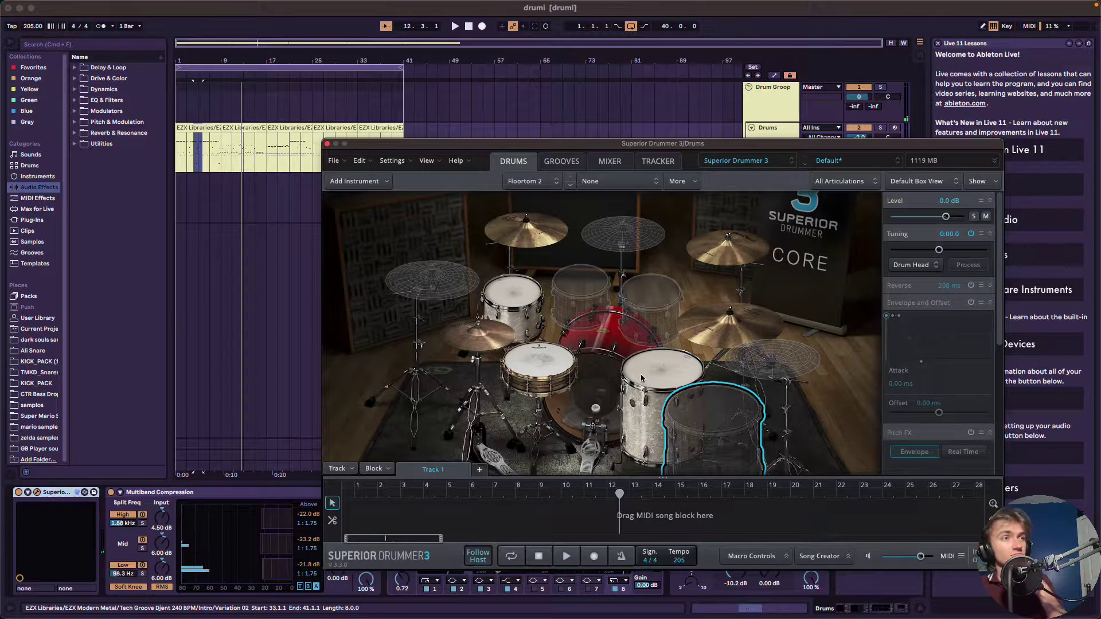
left_click(580, 314)
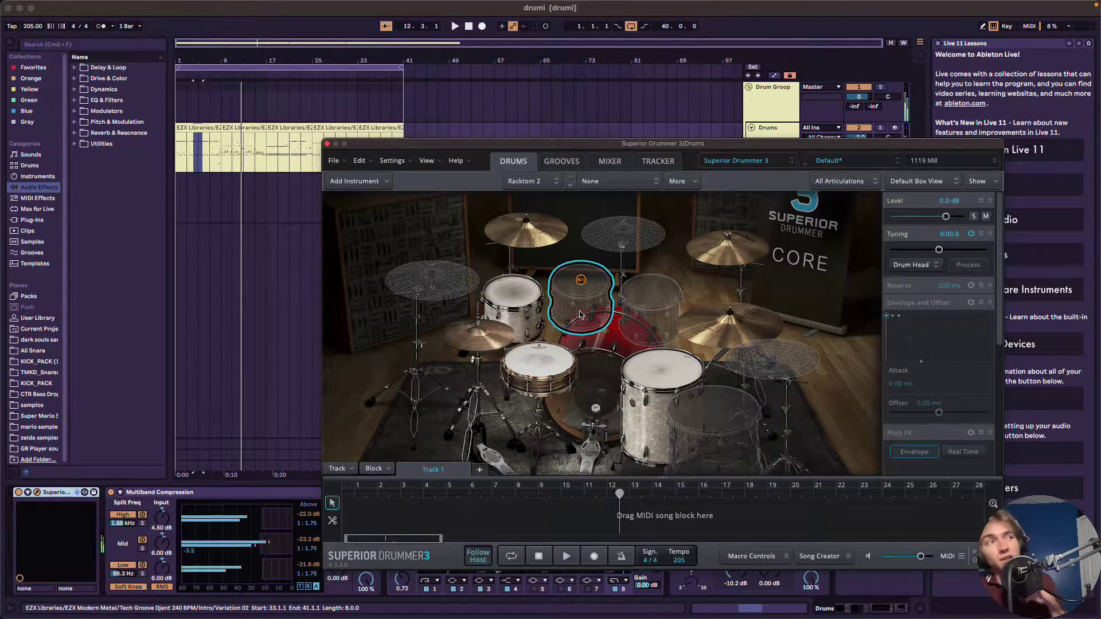
- Replace Racktom 1 with the 8x10" Pearl Masterworks from the Superior Drummer 3 Core Library and audition it
left_click(512, 308)
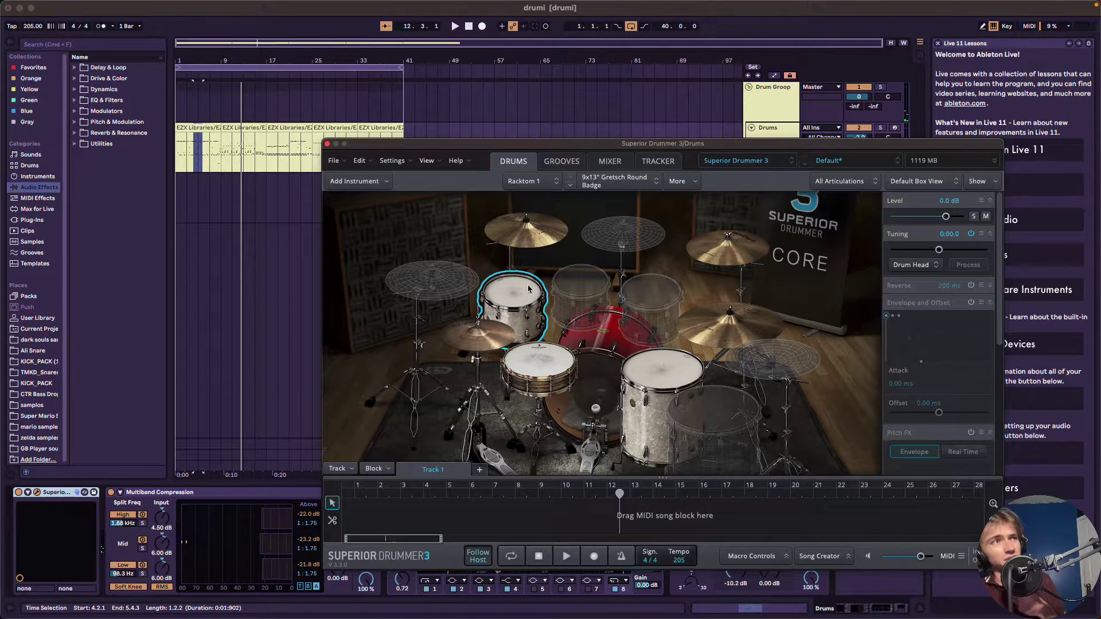
left_click(612, 181)
left_click(630, 200)
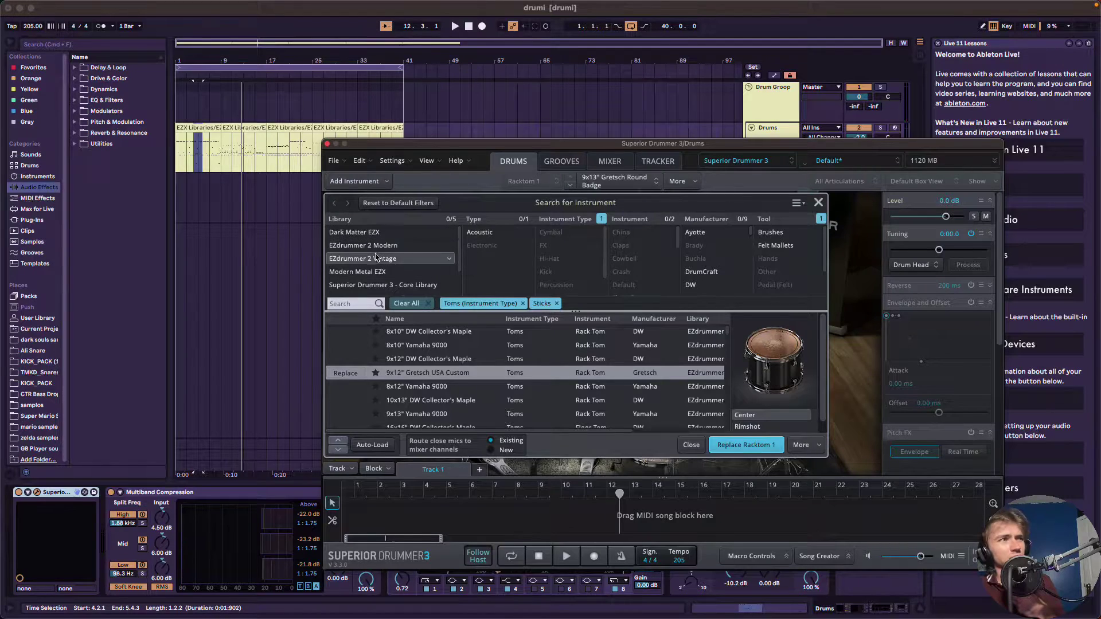
left_click(380, 285)
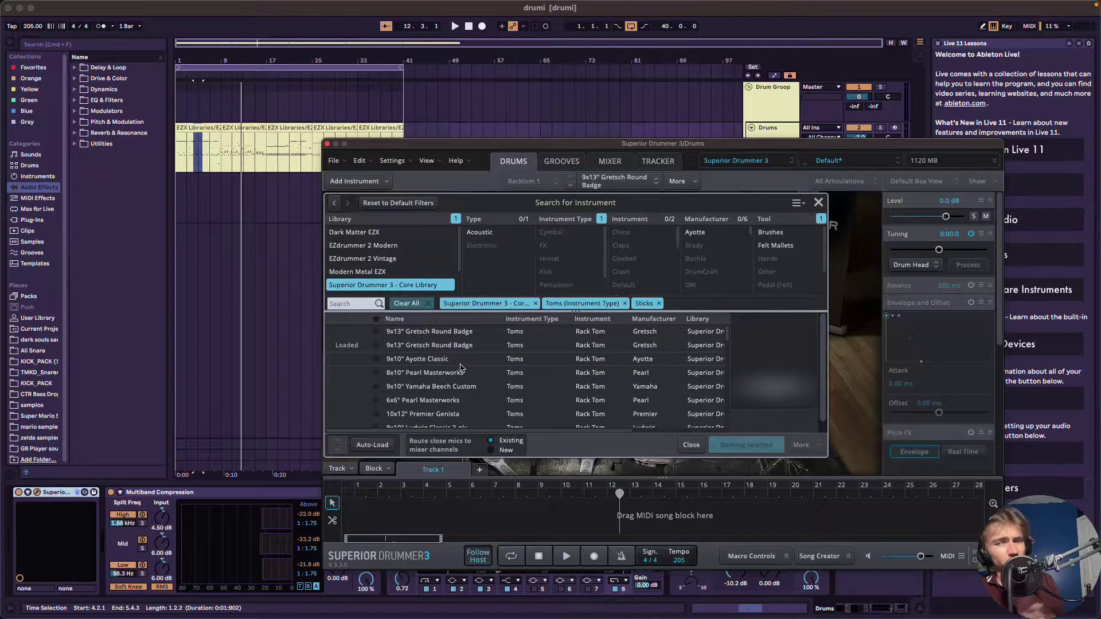
scroll(460, 368, "down", 3)
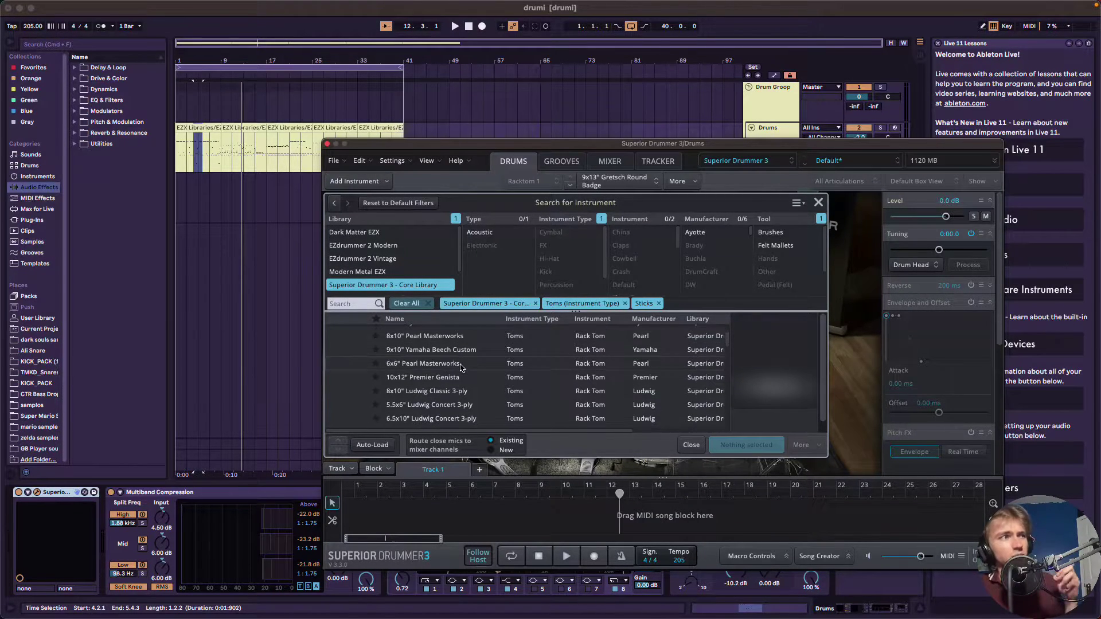
scroll(460, 368, "up", 3)
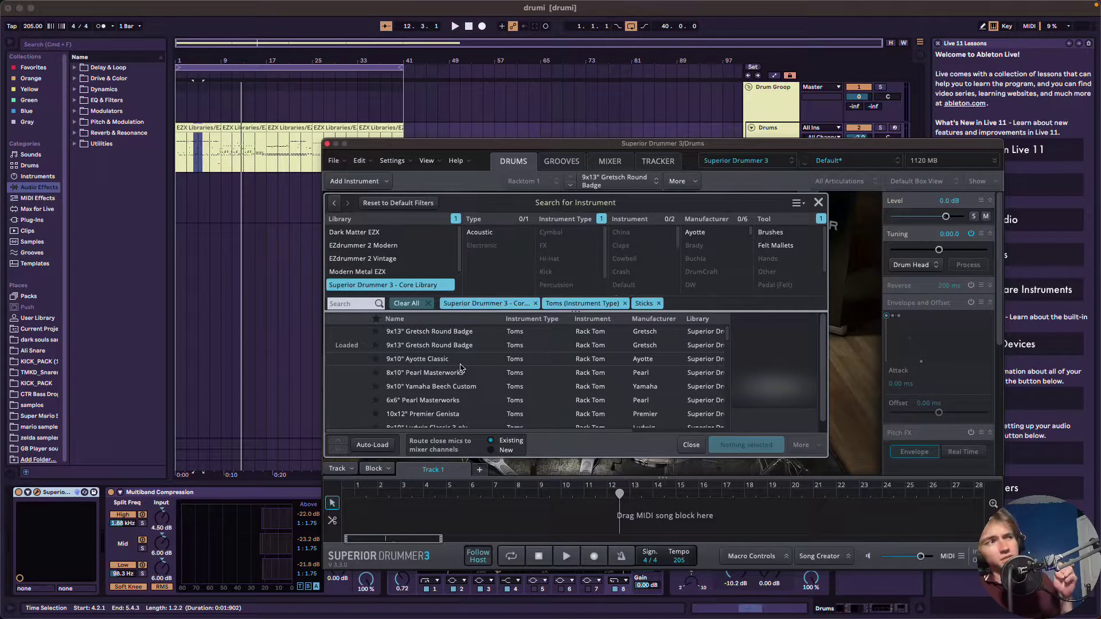
left_click(460, 362)
left_click(460, 347)
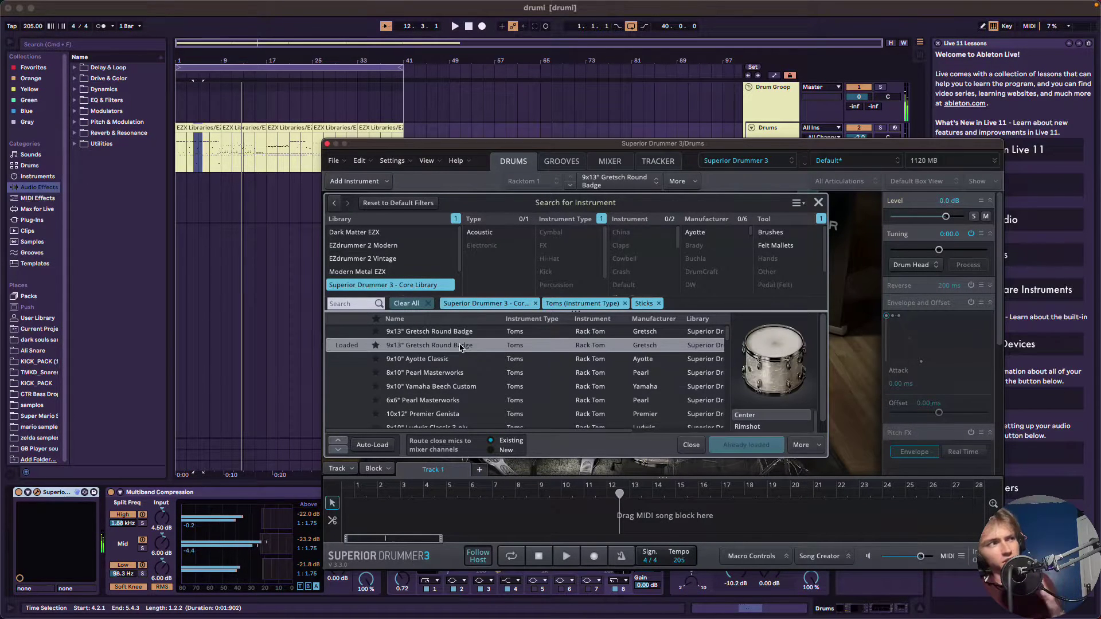
left_click(493, 373)
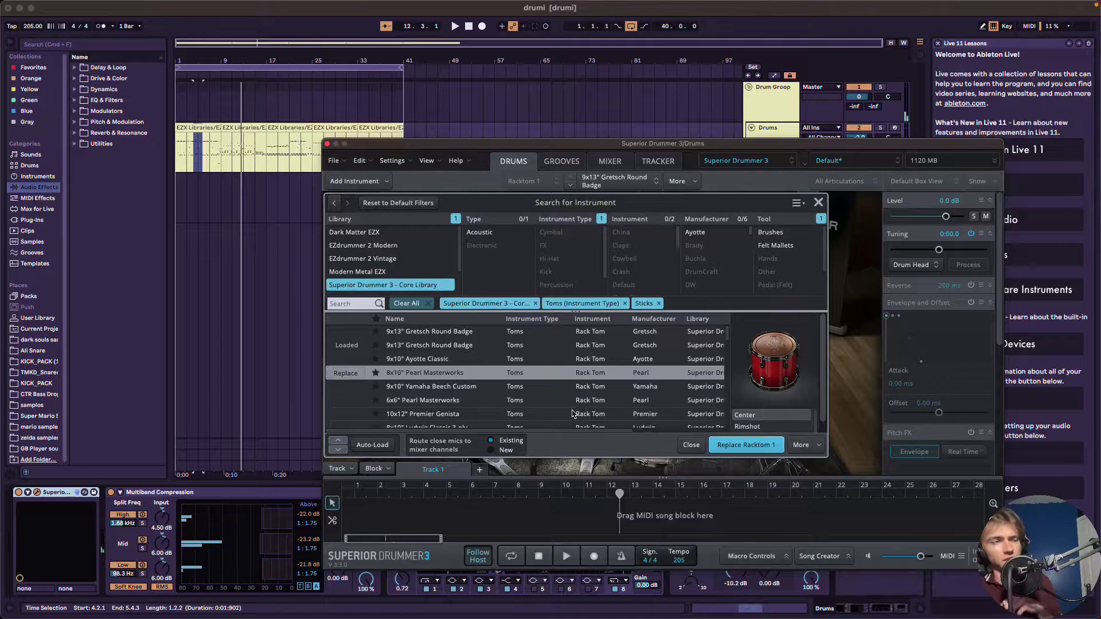
left_click(739, 447)
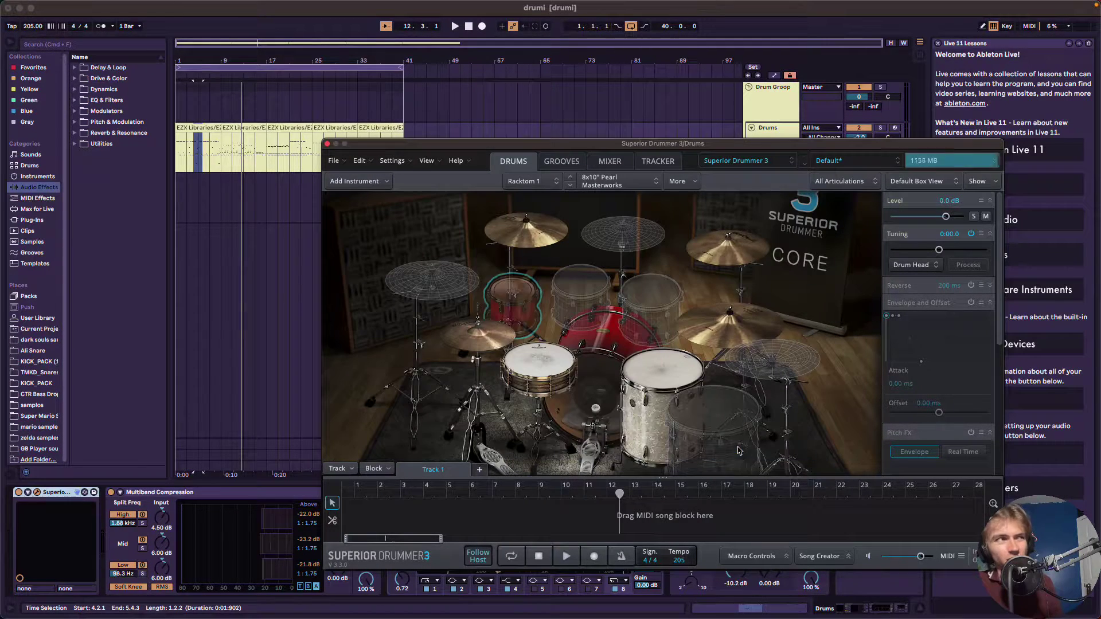
left_click(518, 299)
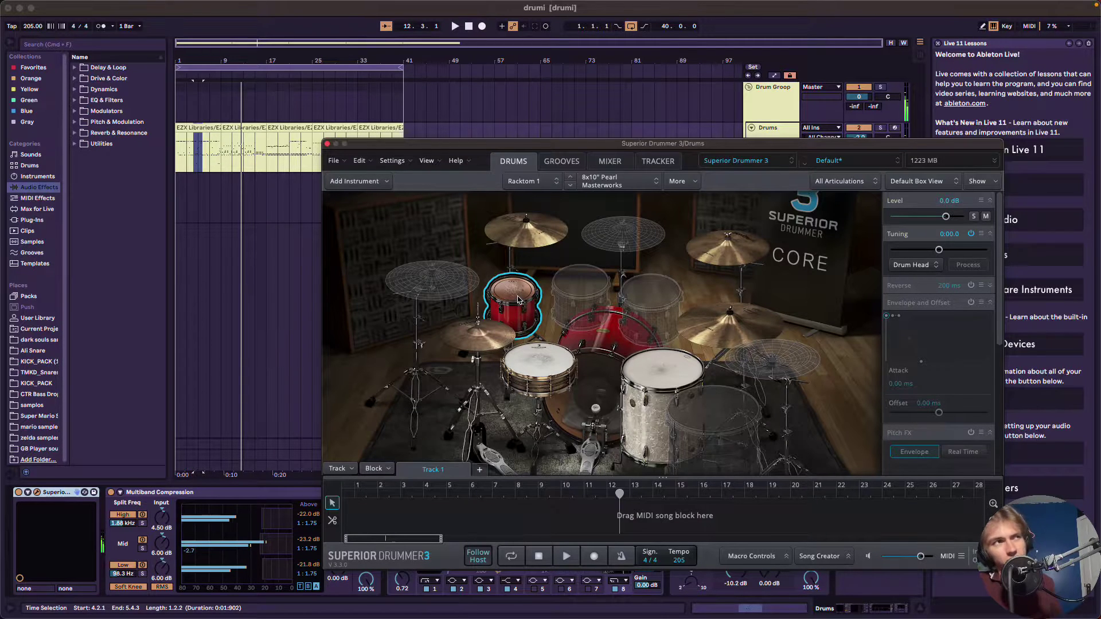
- Load the 9x12" Pearl Masterworks drum into the empty Racktom 2 slot
left_click(581, 290)
left_click(513, 295)
left_click(580, 290)
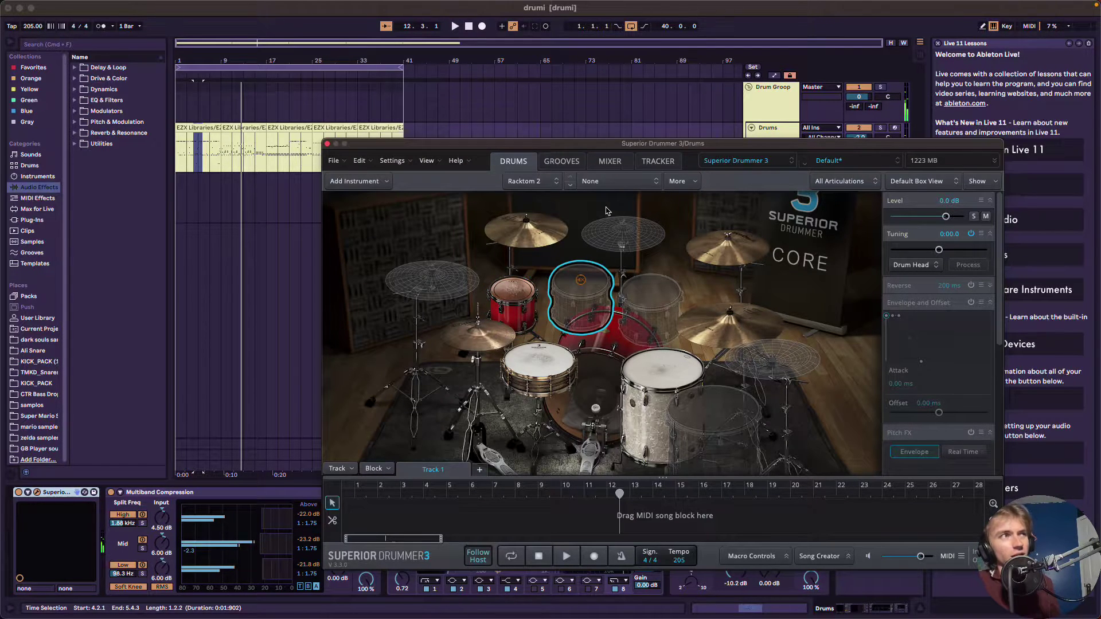
left_click(607, 182)
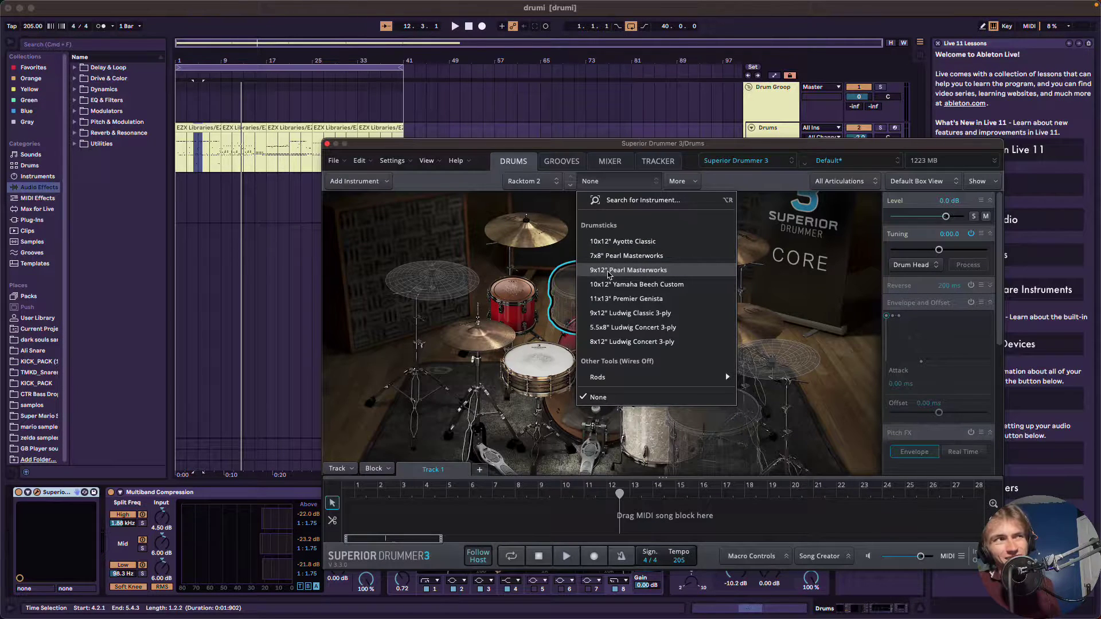
left_click(532, 299)
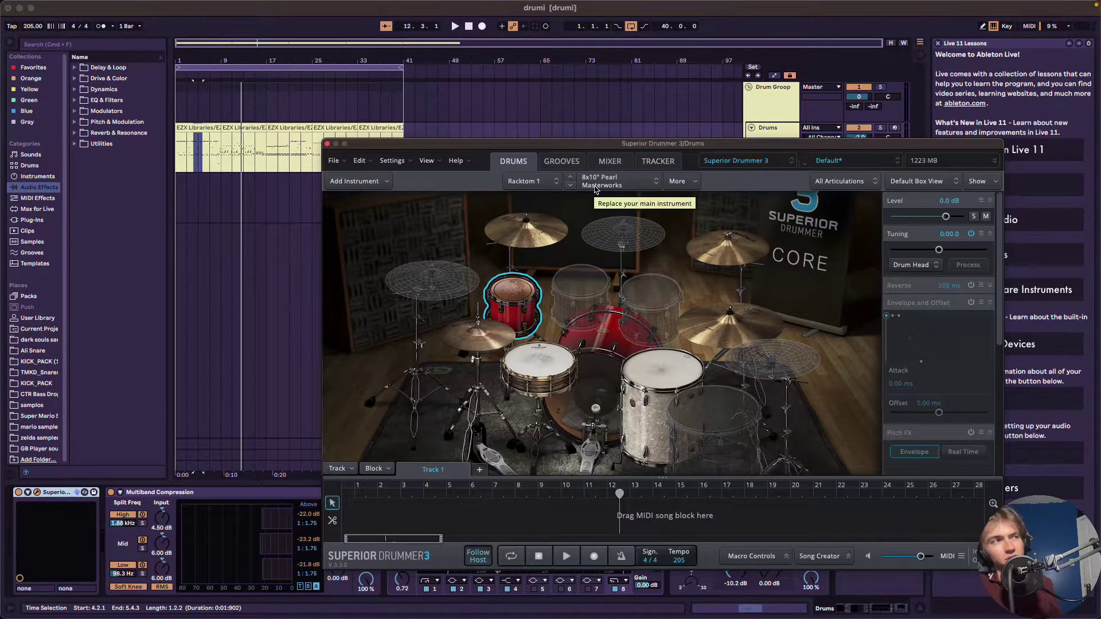
double_click(596, 281)
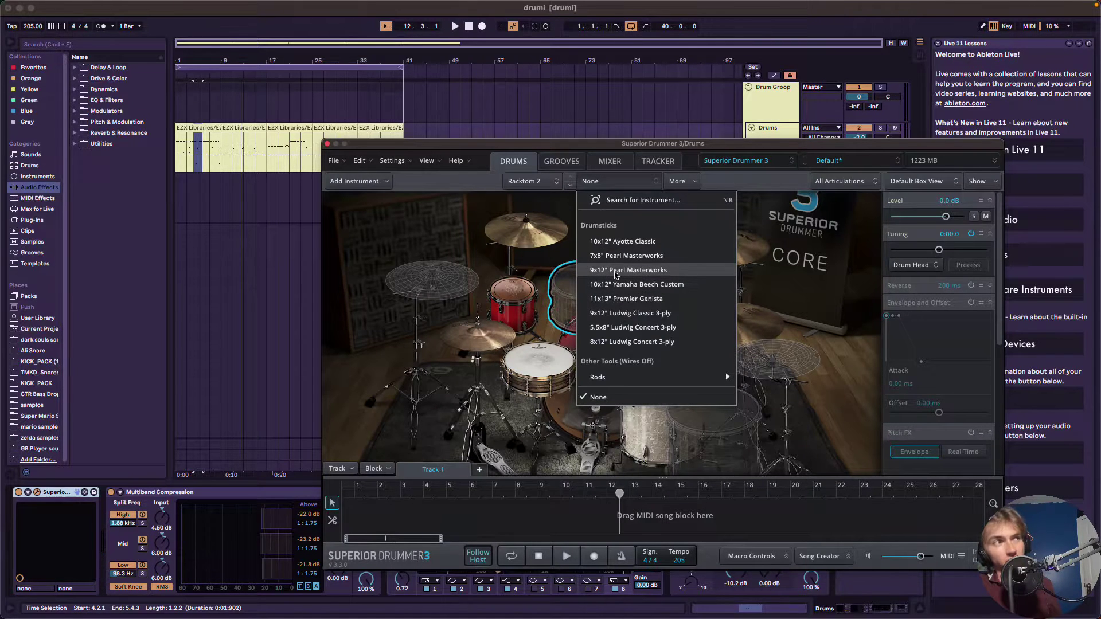
left_click(615, 270)
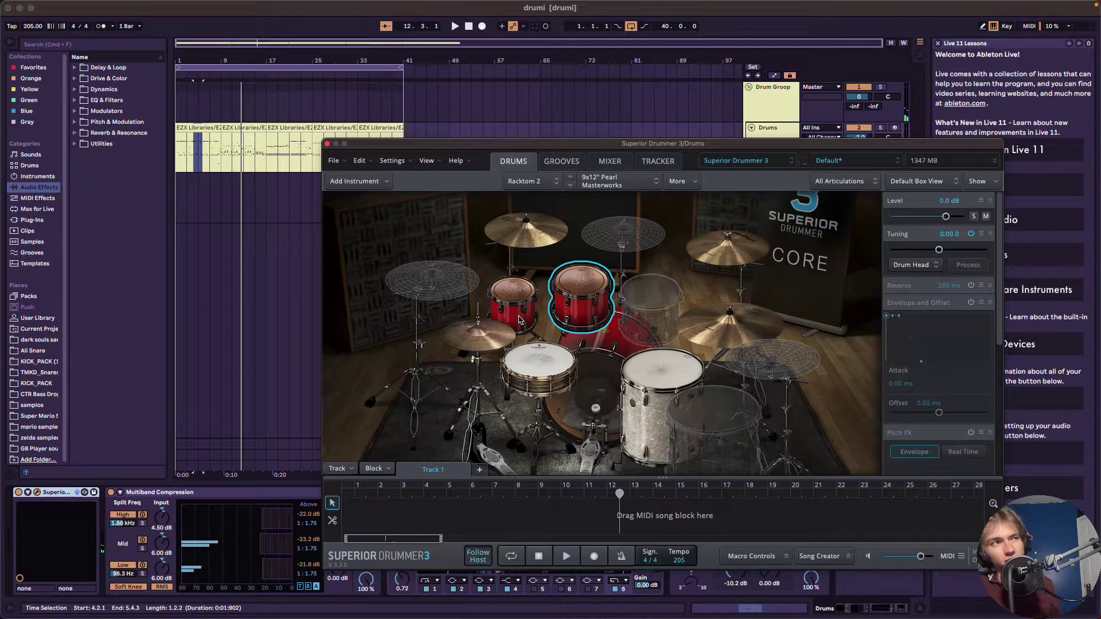
- Replace Floortom 1 with the 15x16" Pearl Masterworks drum
left_click(661, 372)
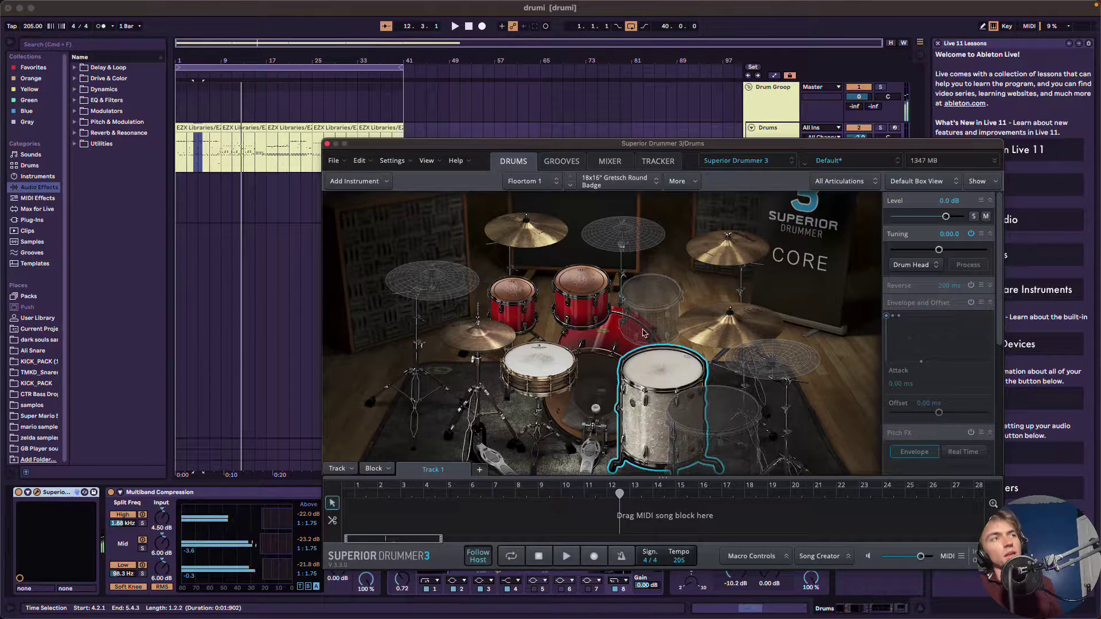
left_click(605, 182)
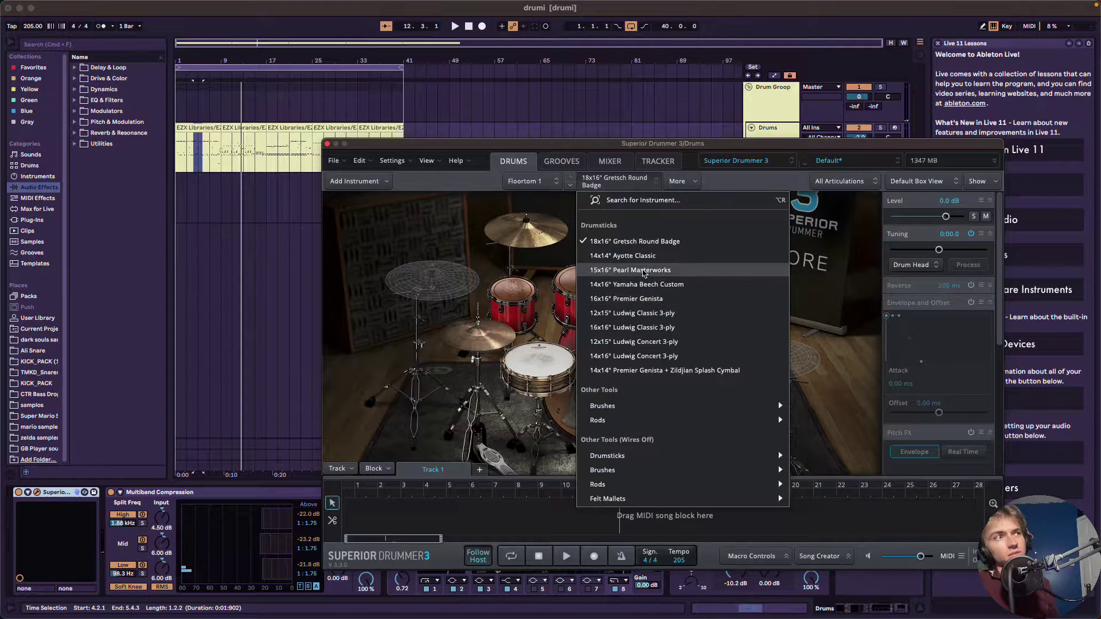
left_click(643, 270)
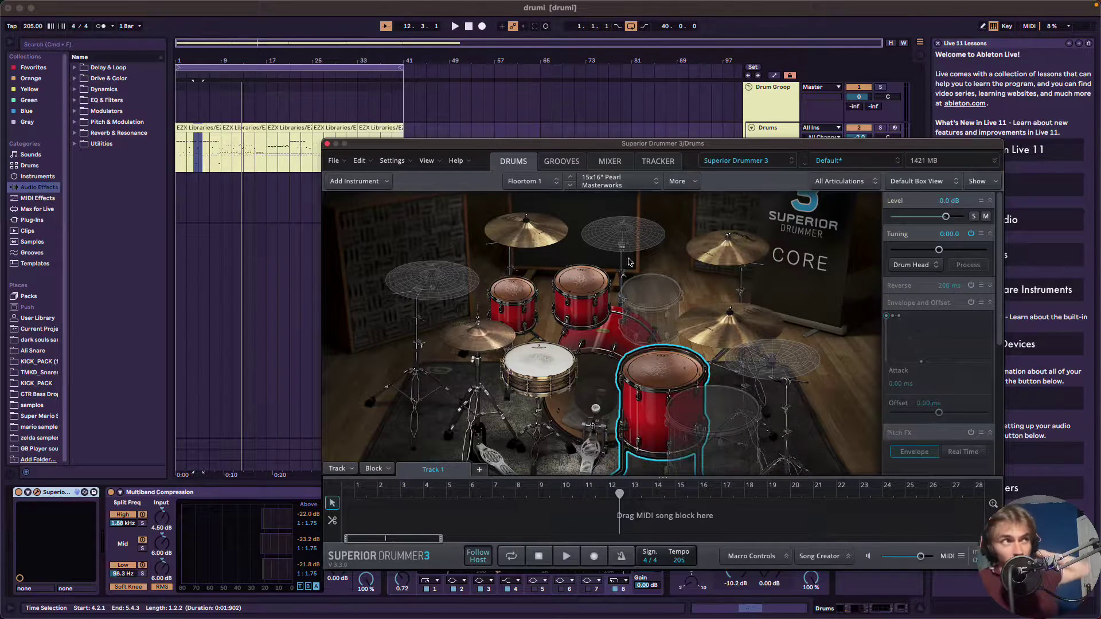
- Load the 16x18" Pearl Masterworks drum into the empty Floortom 2 slot
left_click(740, 413)
left_click(604, 185)
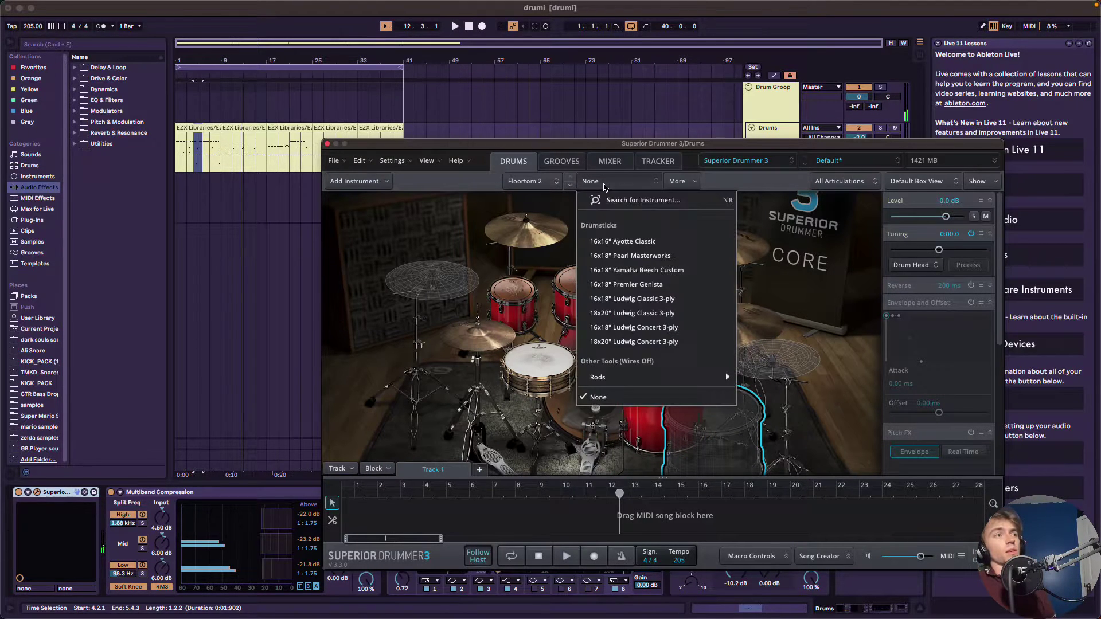
left_click(647, 285)
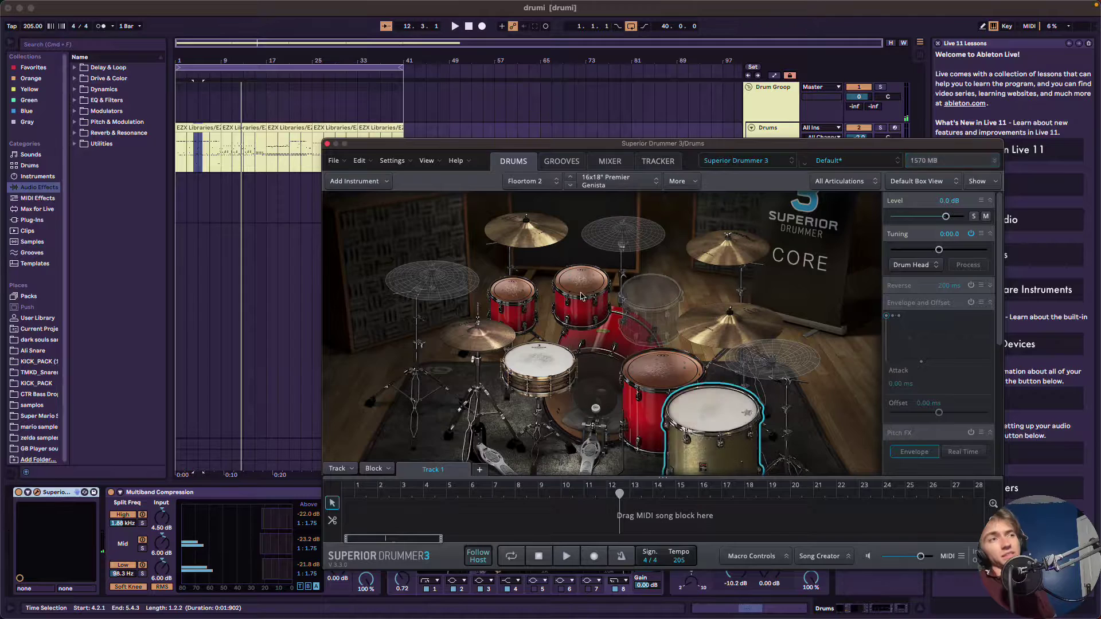
left_click(629, 186)
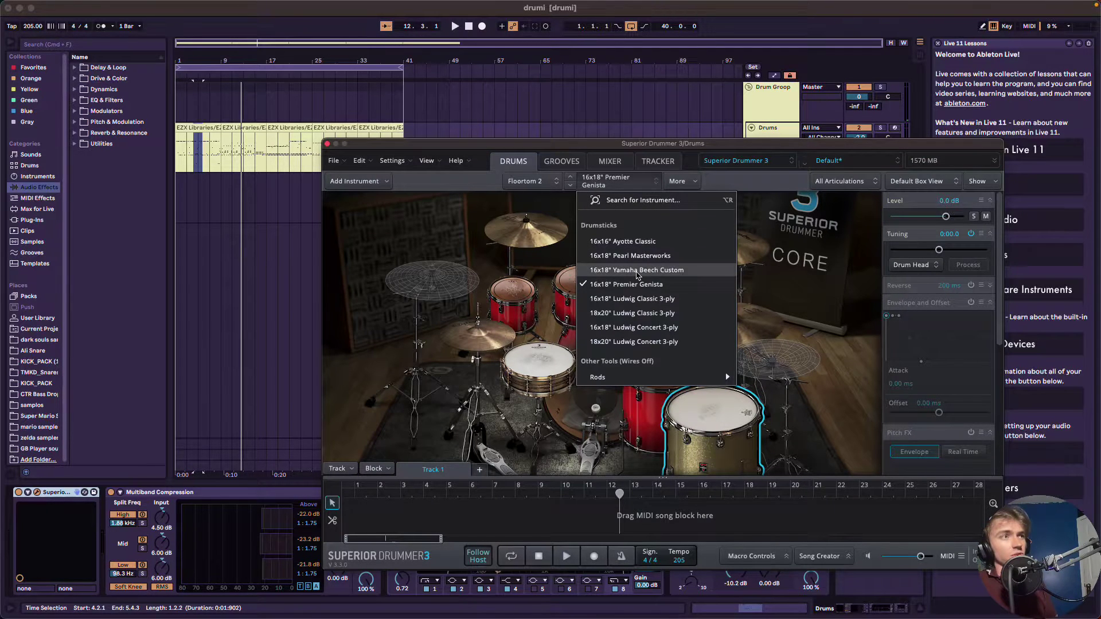
left_click(634, 258)
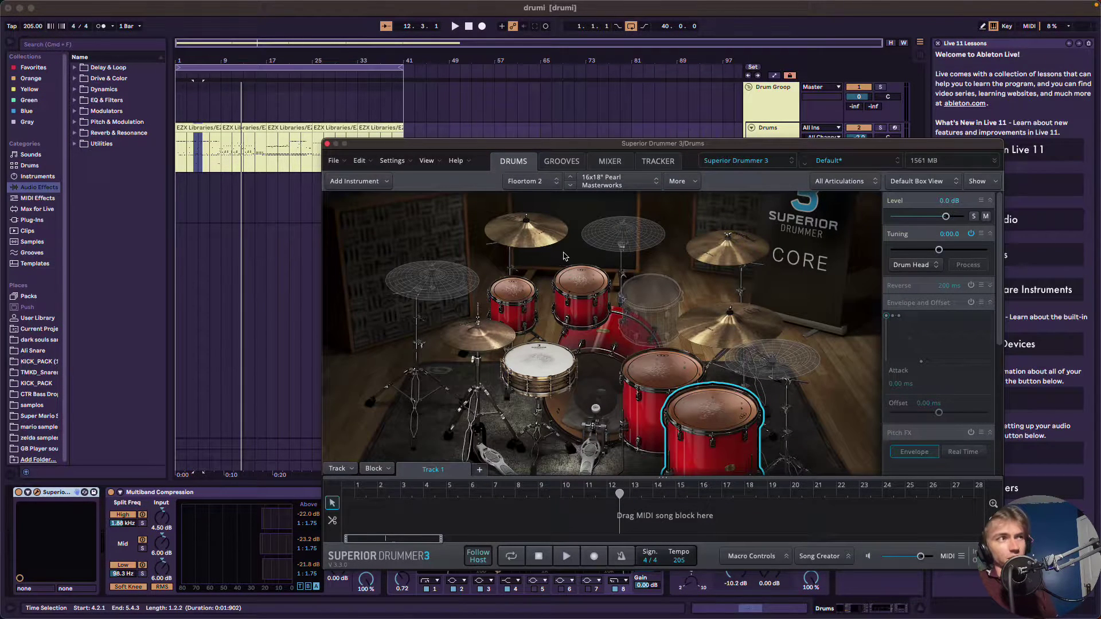
- Audition the four toms in sequence twice and compare their loudness with the snare
left_click(514, 297)
left_click(581, 282)
left_click(663, 367)
left_click(722, 415)
left_click(515, 297)
left_click(581, 282)
left_click(662, 367)
left_click(722, 416)
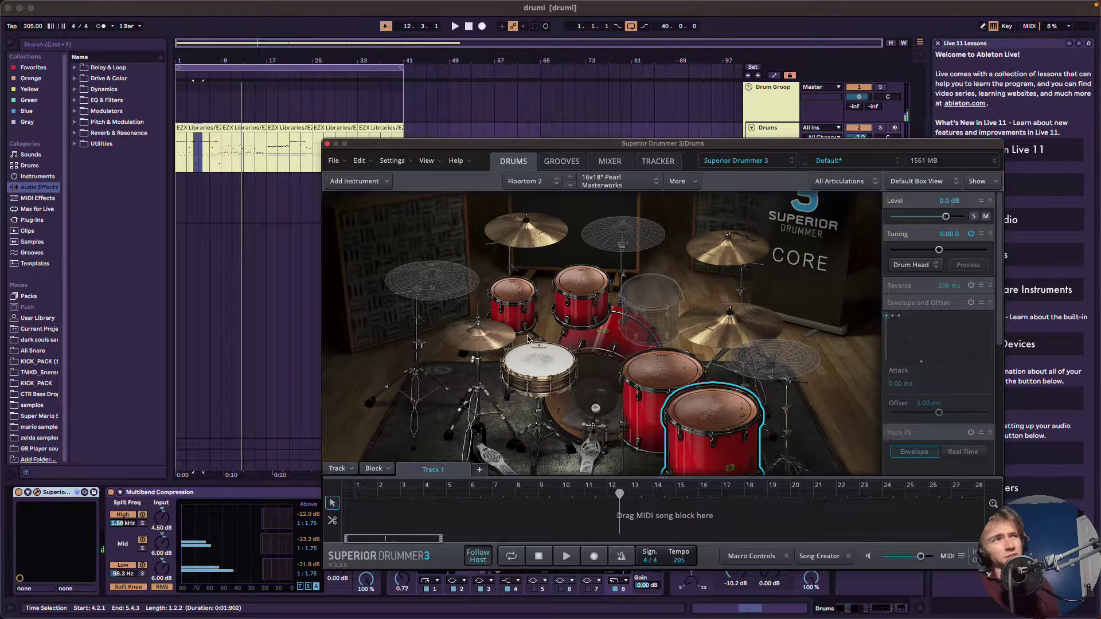
left_click(534, 357)
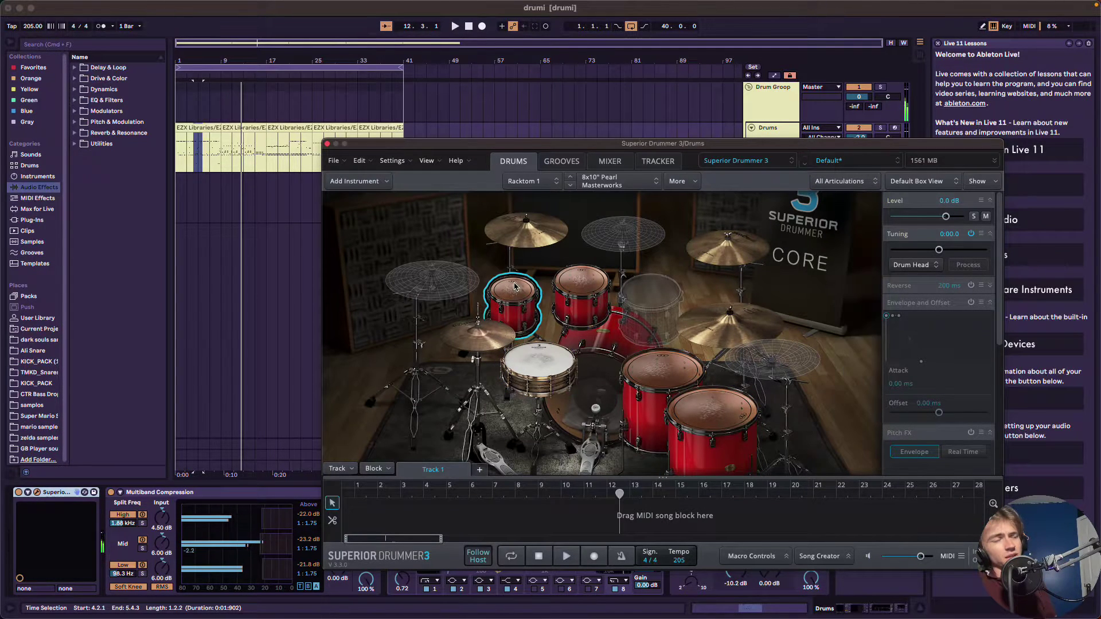
left_click(533, 348)
- Raise the levels of all four toms, with Racktom 1 at 5.2 dB, Racktom 2 at about 5.3 dB and Floortom 2 at about 4.5 dB
left_click(523, 312)
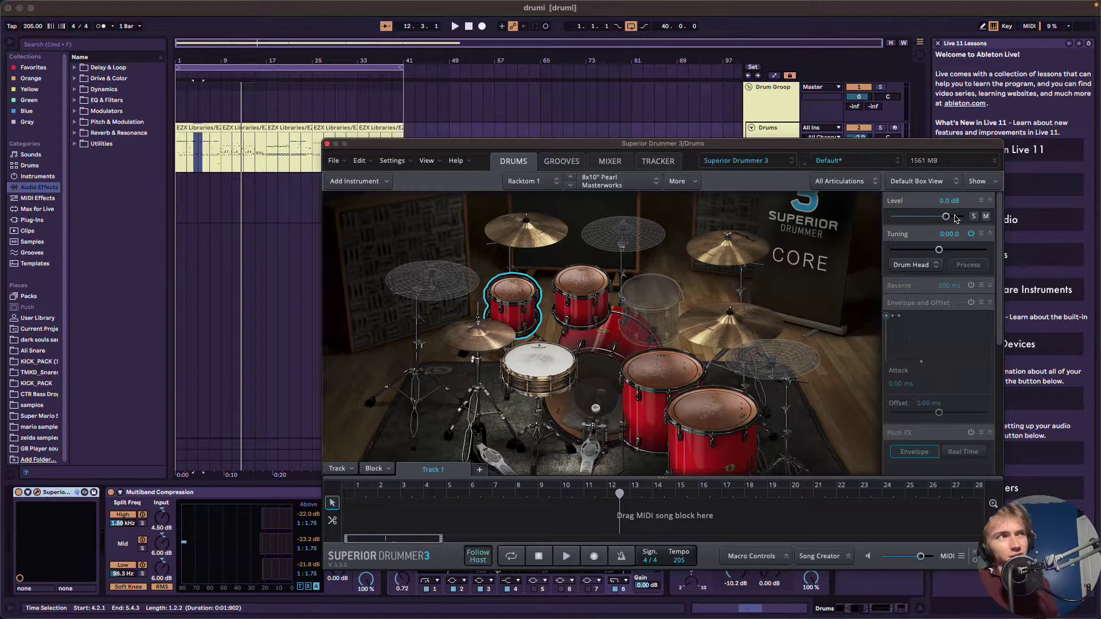
scroll(950, 220, "up", 1)
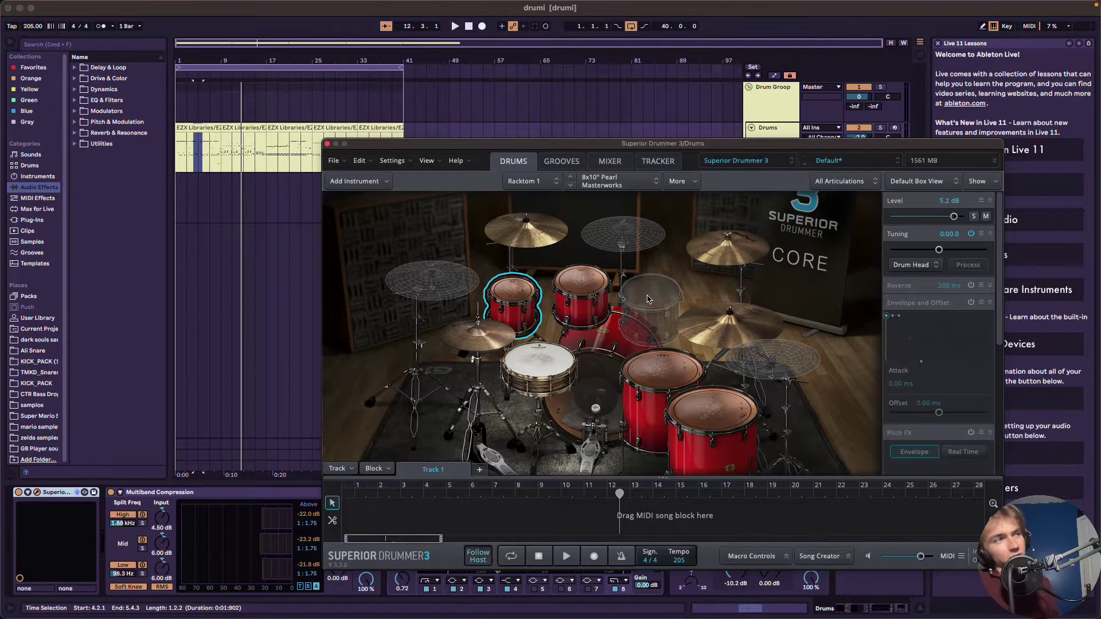
left_click(592, 319)
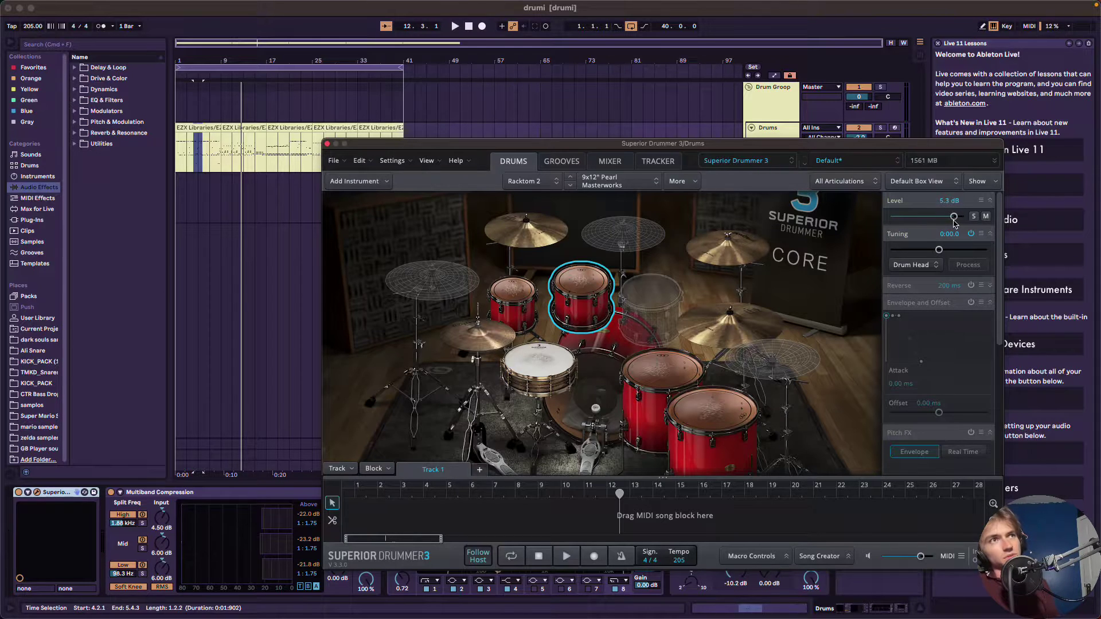
left_click(631, 431)
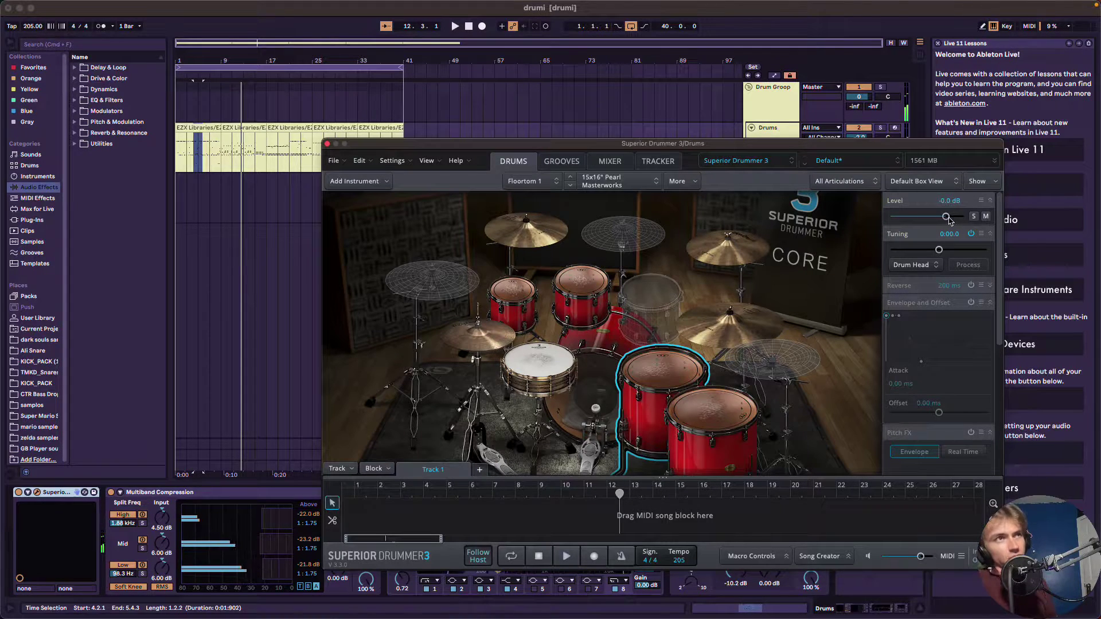
left_click(723, 425)
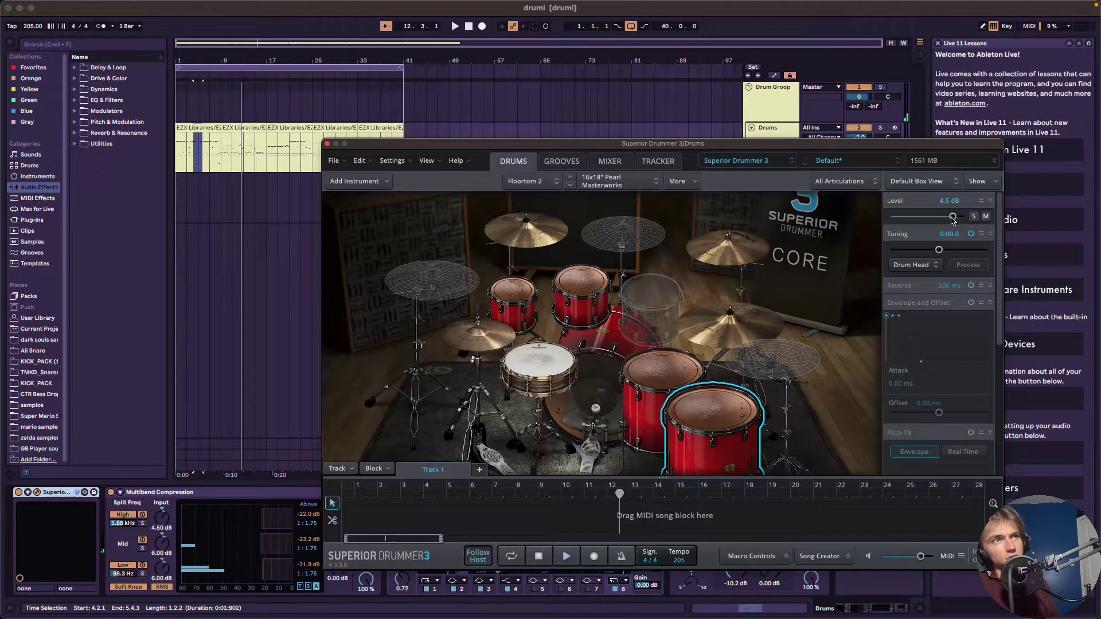
- Close the drum plugin window and play back the Drums arrangement to hear the toms in context
left_click(328, 144)
scroll(332, 153, "up", 5)
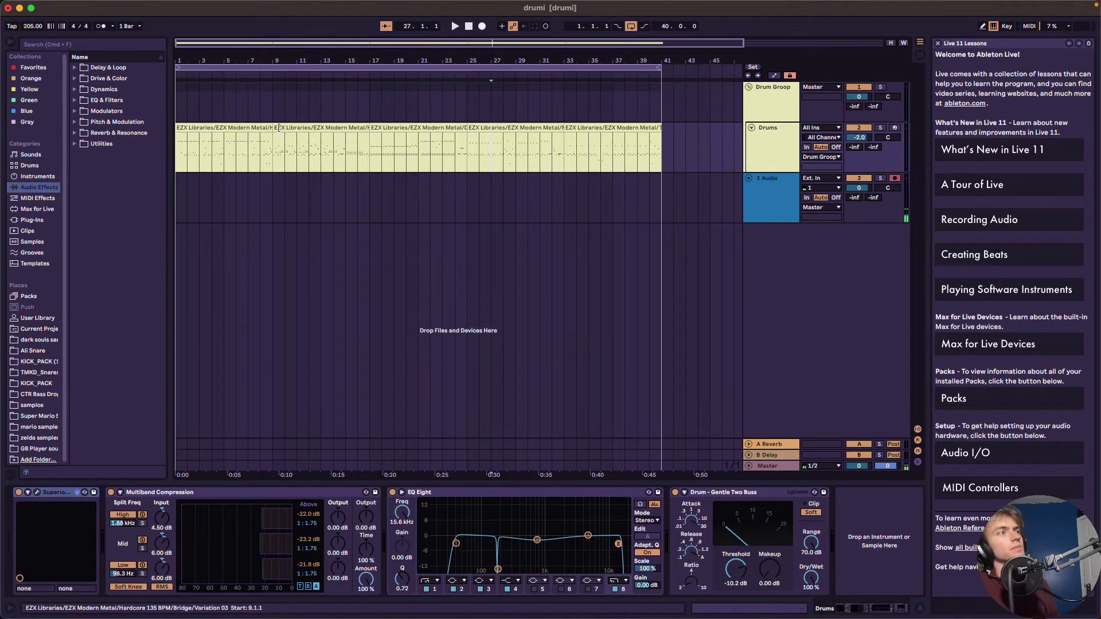
left_click(262, 75)
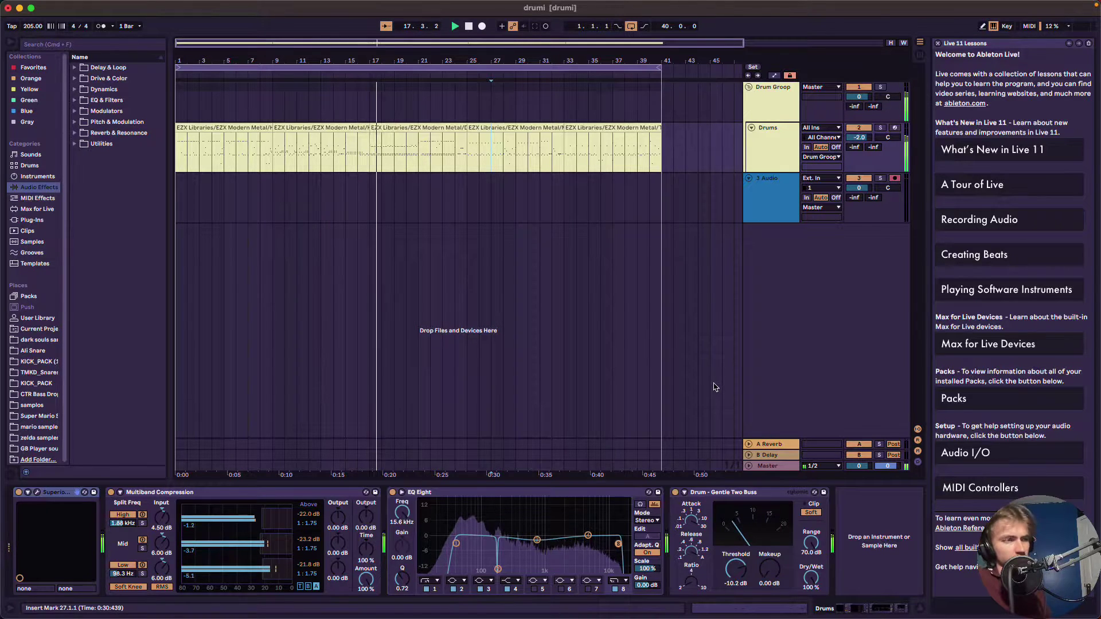
- Reopen the drum plugin for the Drums track and audition the rack toms, floor toms and kick
left_click(766, 167)
left_click(329, 57)
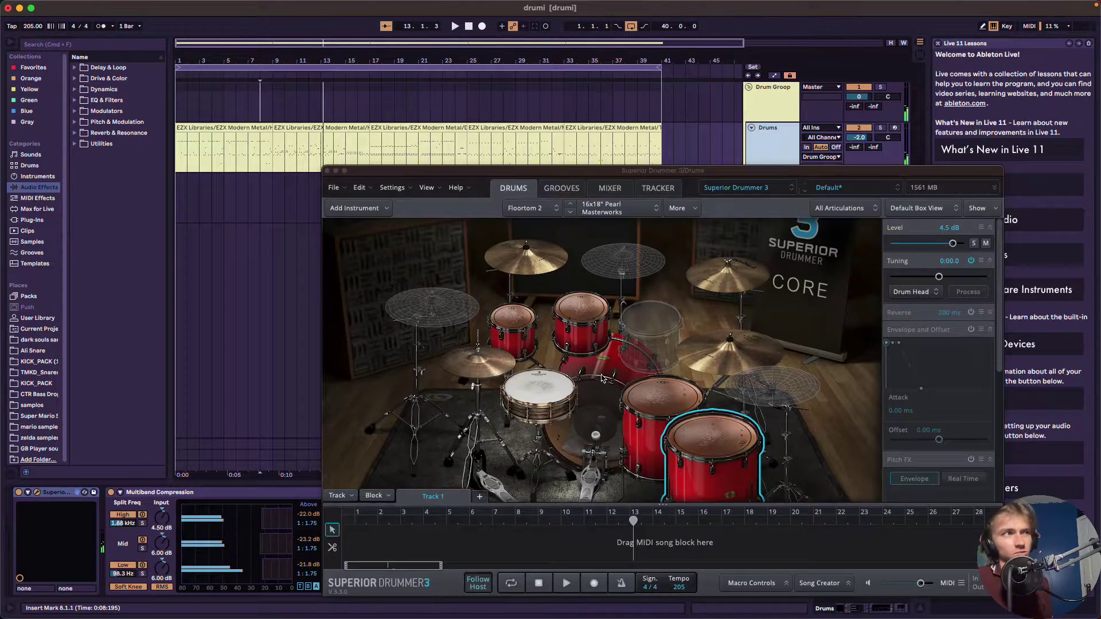
left_click(598, 327)
left_click(513, 321)
left_click(662, 399)
left_click(731, 451)
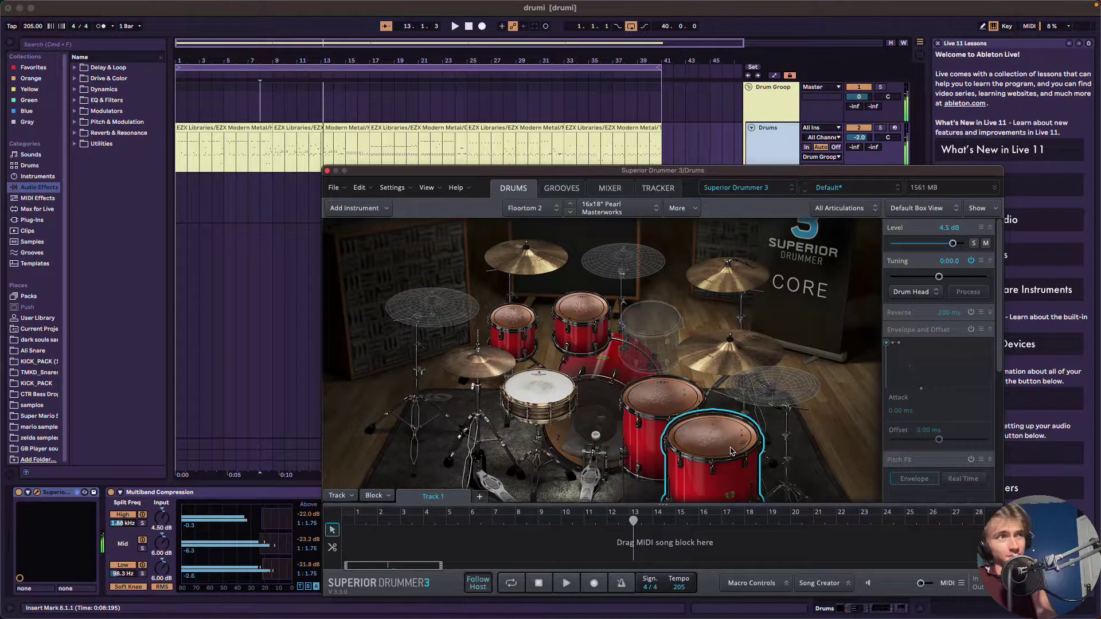
left_click(595, 427)
left_click(581, 310)
left_click(512, 321)
- Start adding a stack to Racktom 1's Center articulation and filter the instrument search to the Superior Drummer 3 Core Library
left_click(656, 208)
left_click(657, 209)
left_click(676, 208)
mouse_move(710, 250)
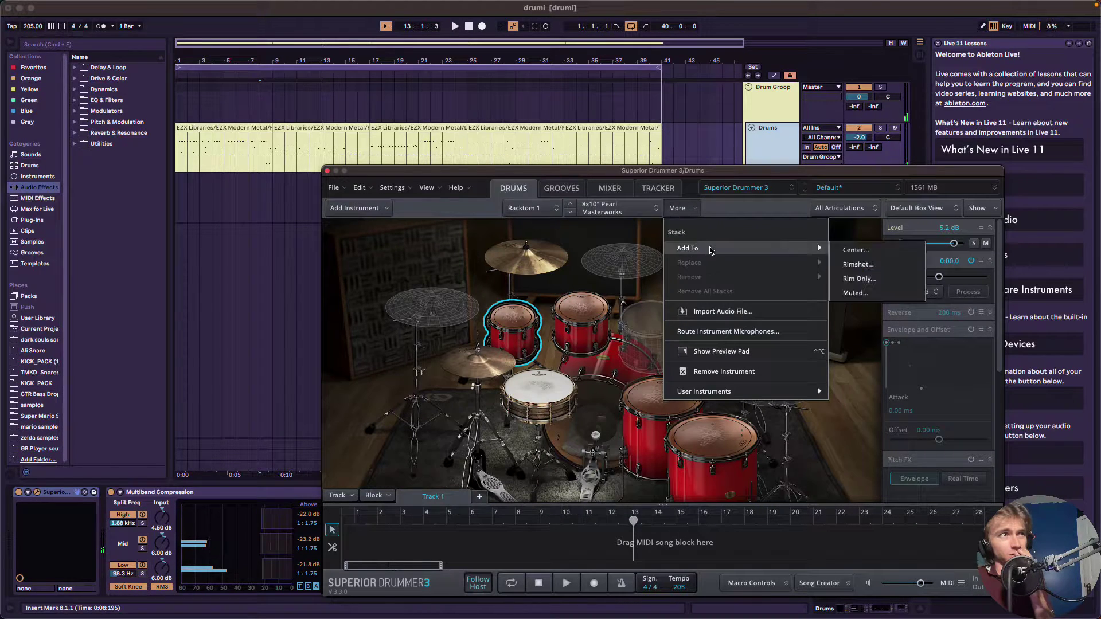
left_click(843, 248)
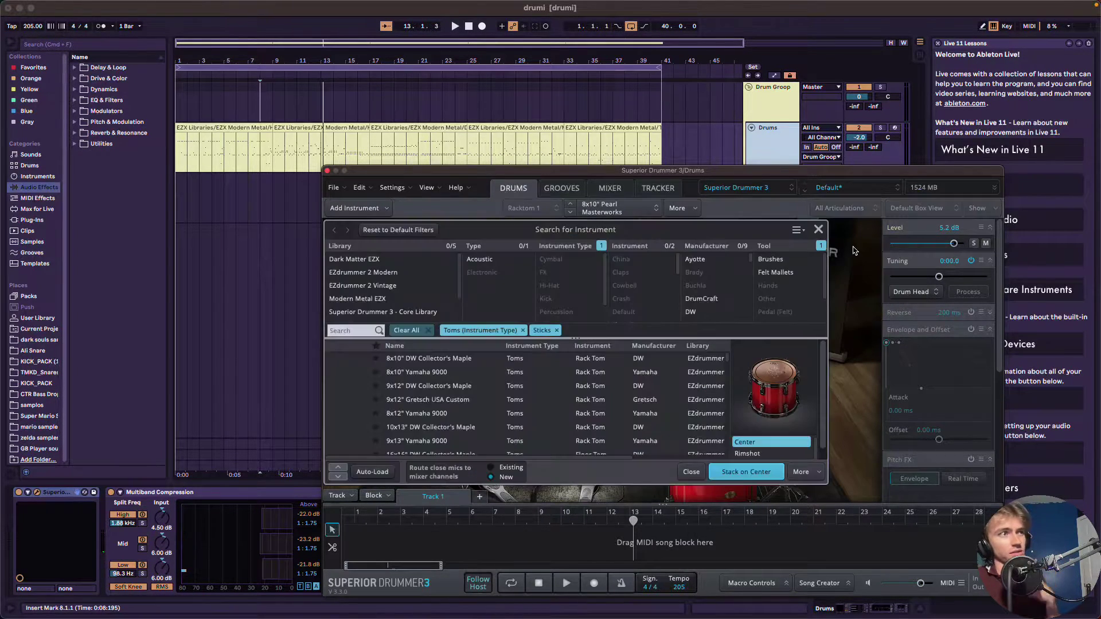
left_click(440, 374)
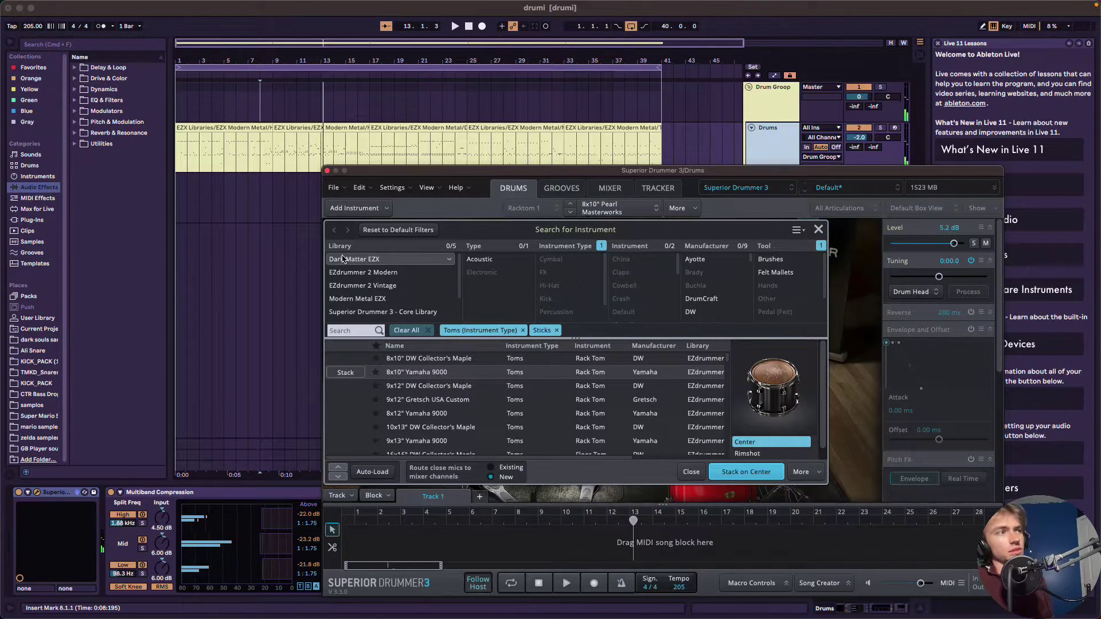
left_click(383, 312)
- Audition the Gretsch, Ayotte, Yamaha, Pearl, Premier and Ludwig rack toms as stack candidates for Racktom 1
left_click(421, 360)
left_click(431, 384)
left_click(432, 374)
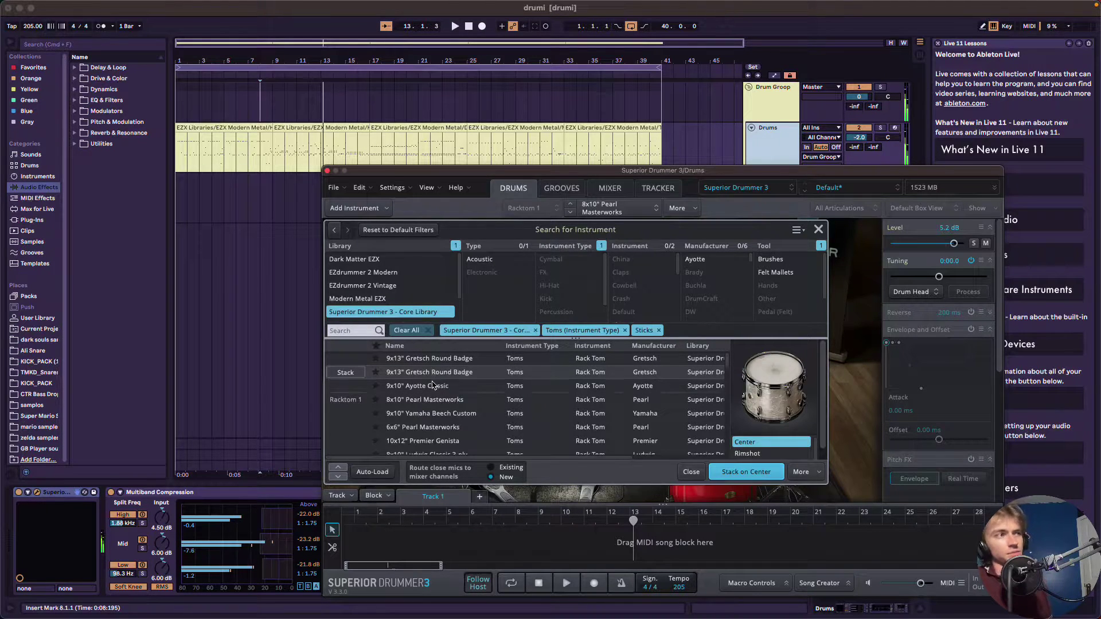
left_click(434, 387)
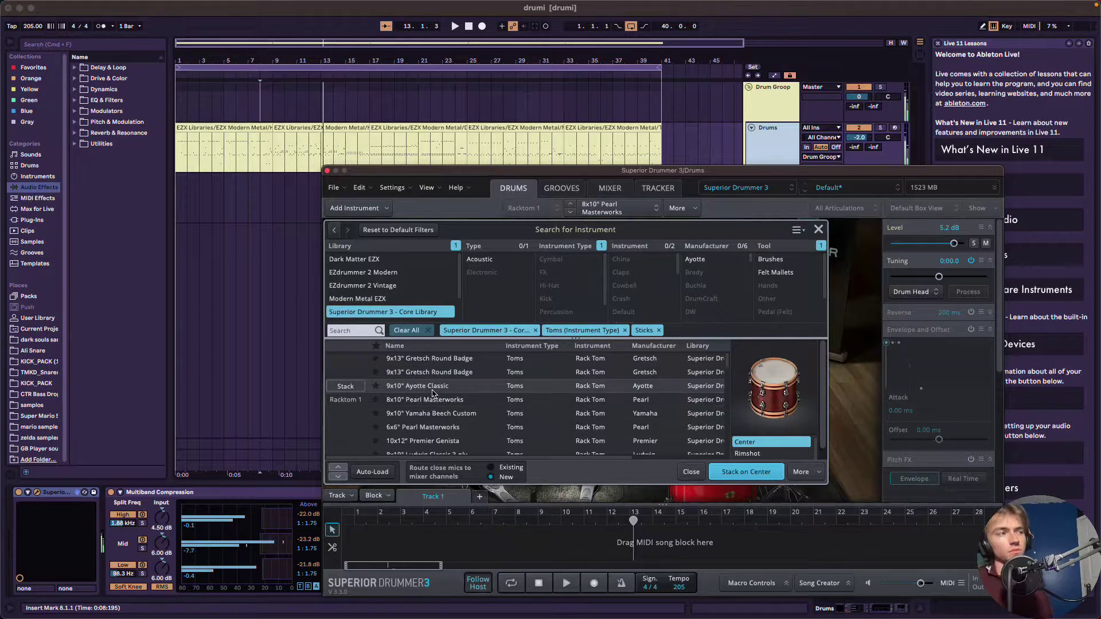
left_click(439, 425)
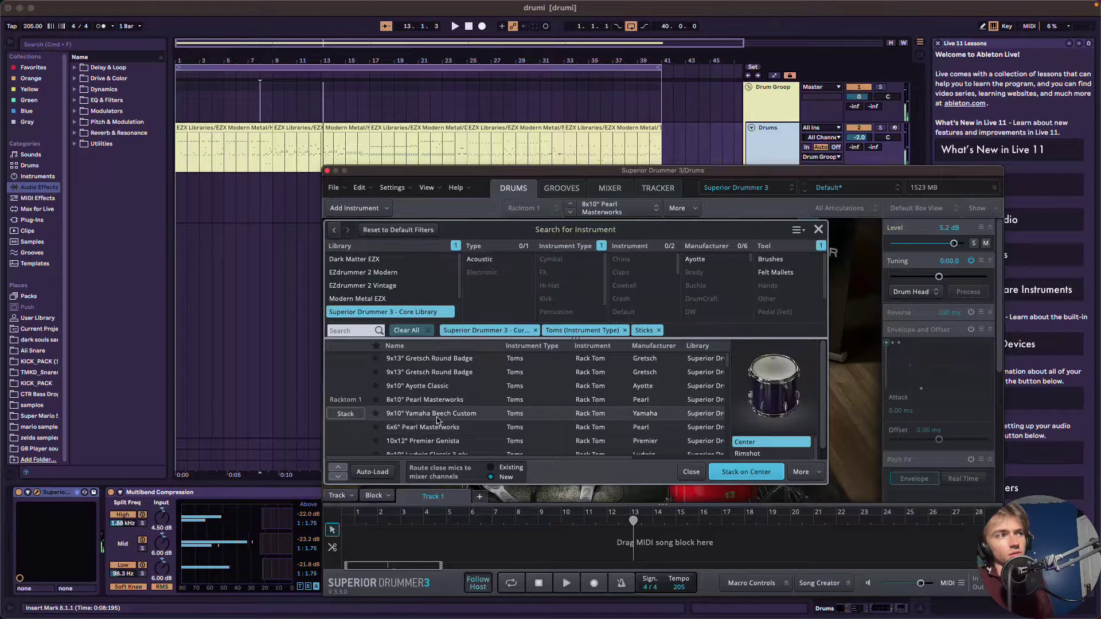
scroll(435, 427, "down", 1)
left_click(436, 430)
left_click(439, 439)
scroll(438, 436, "down", 2)
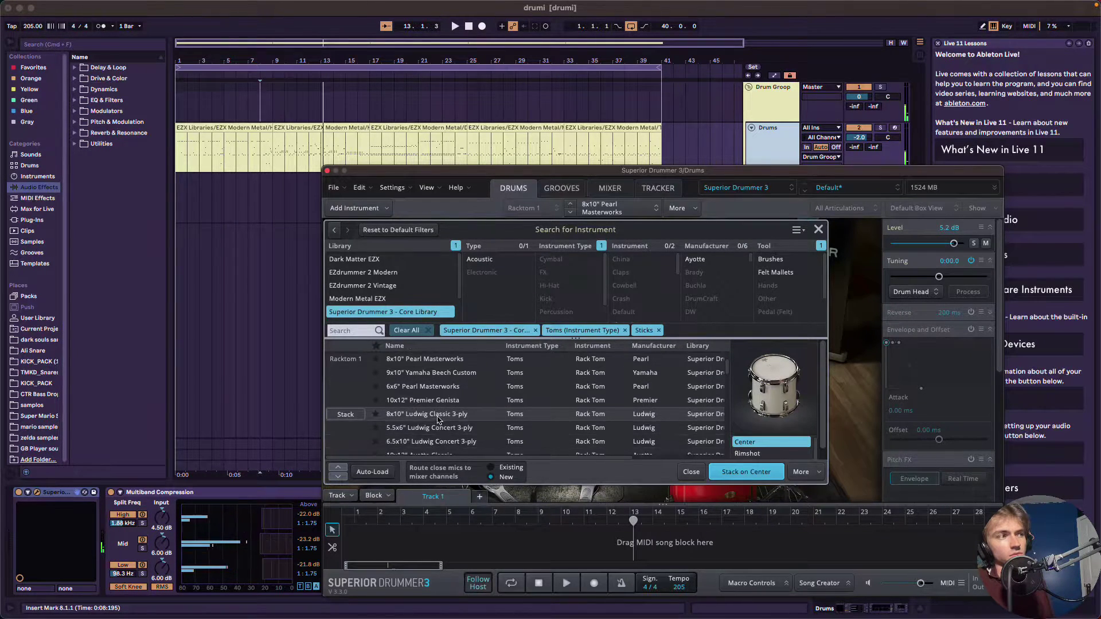
left_click(439, 429)
left_click(439, 417)
left_click(438, 443)
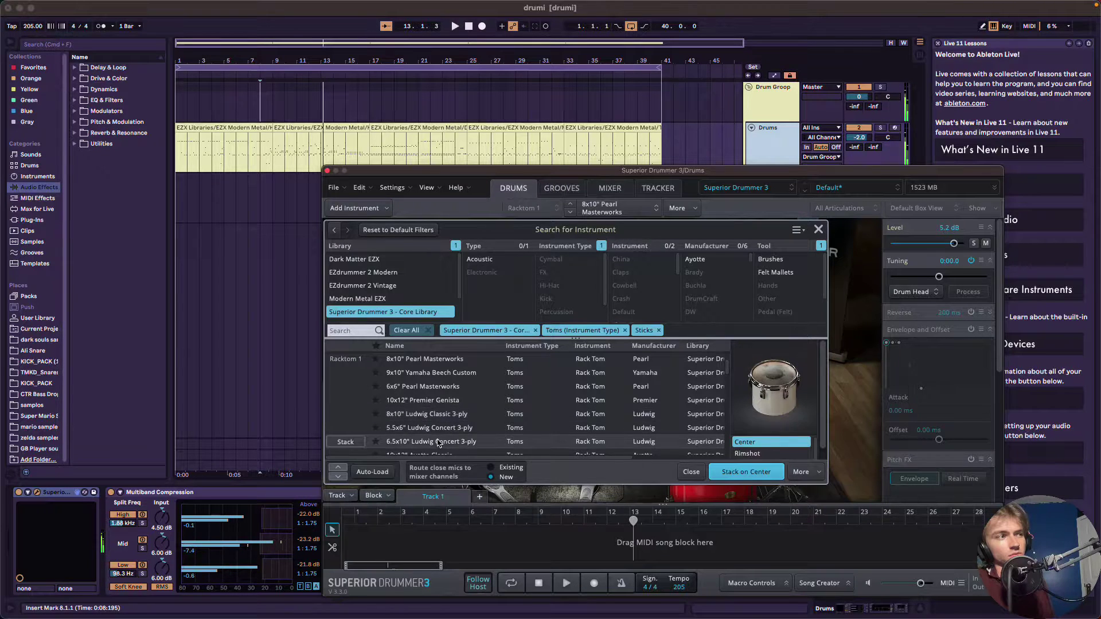
- Audition the larger rack tom candidates, including the 9x12" and 7x8" Pearl Masterworks and the 11x13" Premier Genista
scroll(437, 443, "down", 5)
left_click(440, 404)
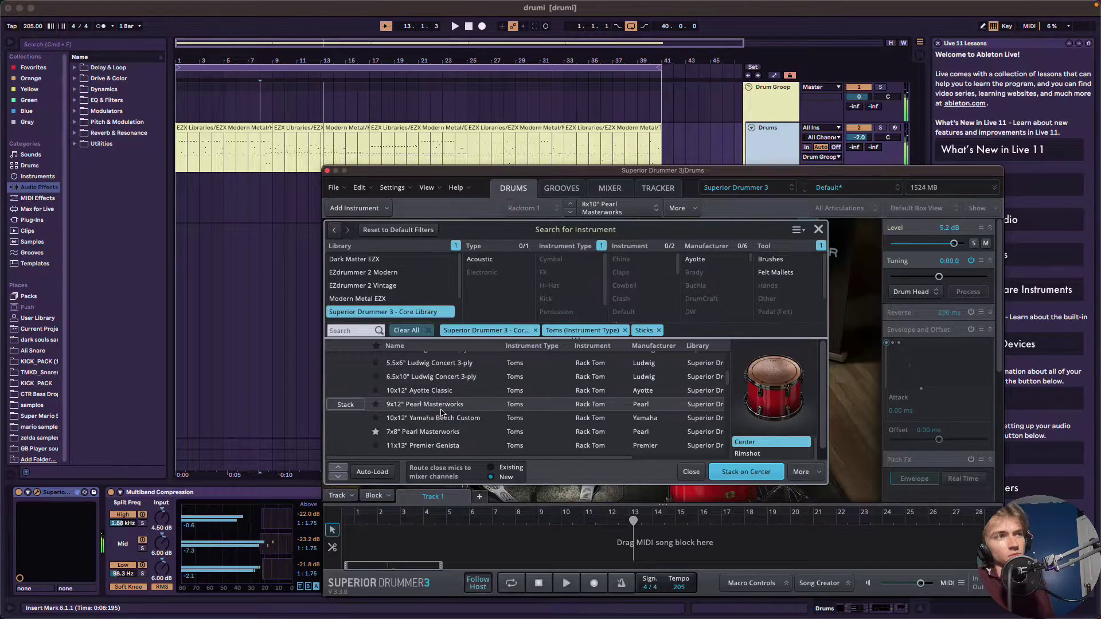
scroll(444, 426, "down", 1)
scroll(439, 401, "up", 9)
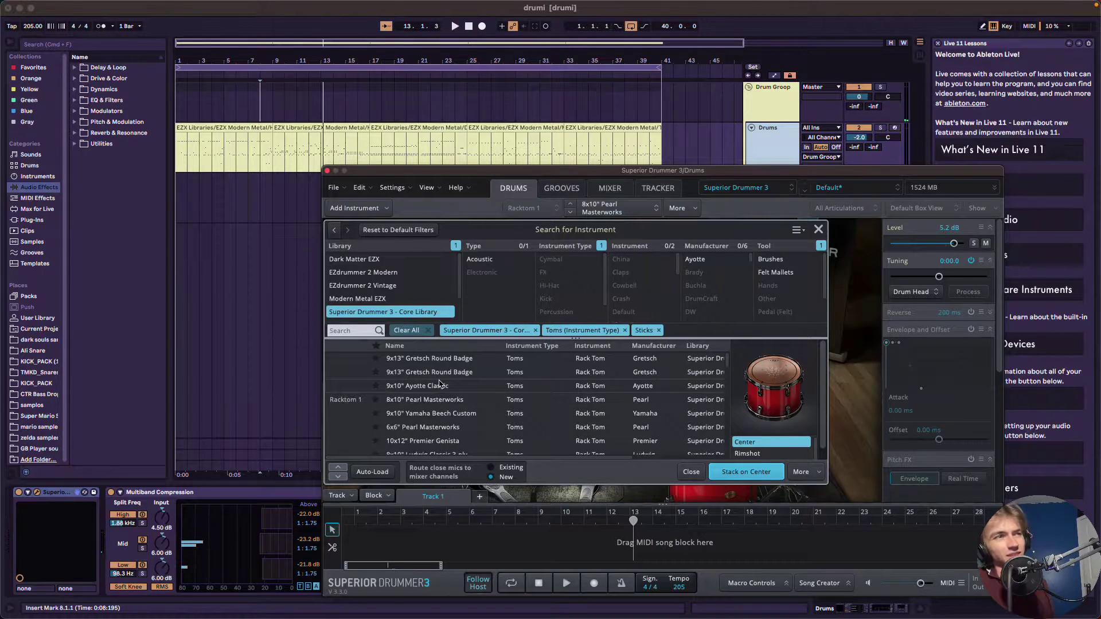
scroll(445, 390, "down", 5)
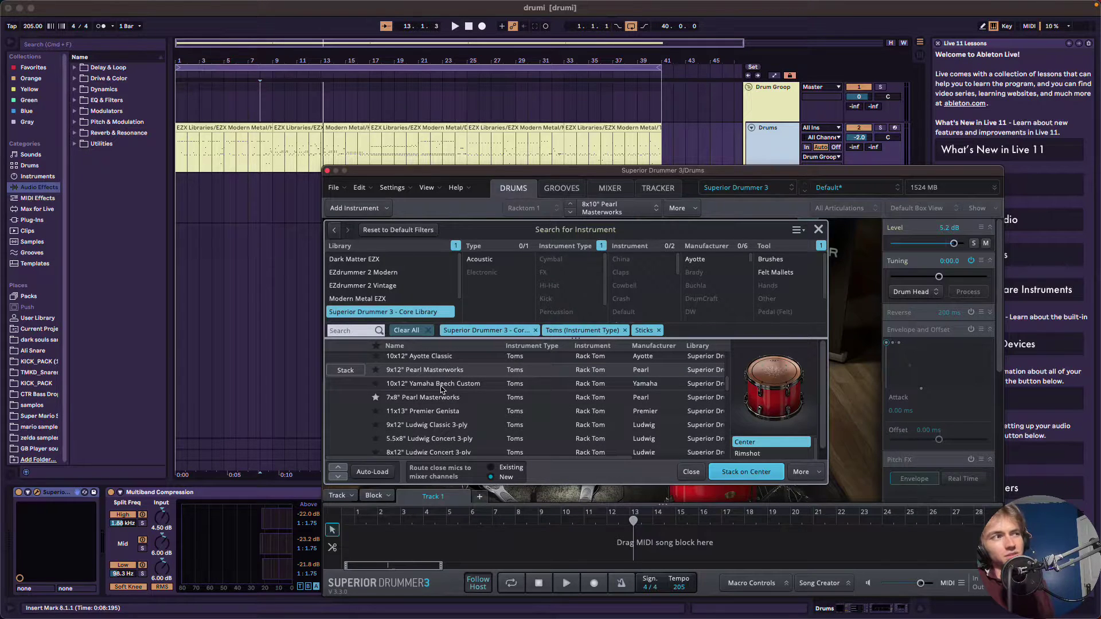
left_click(442, 390)
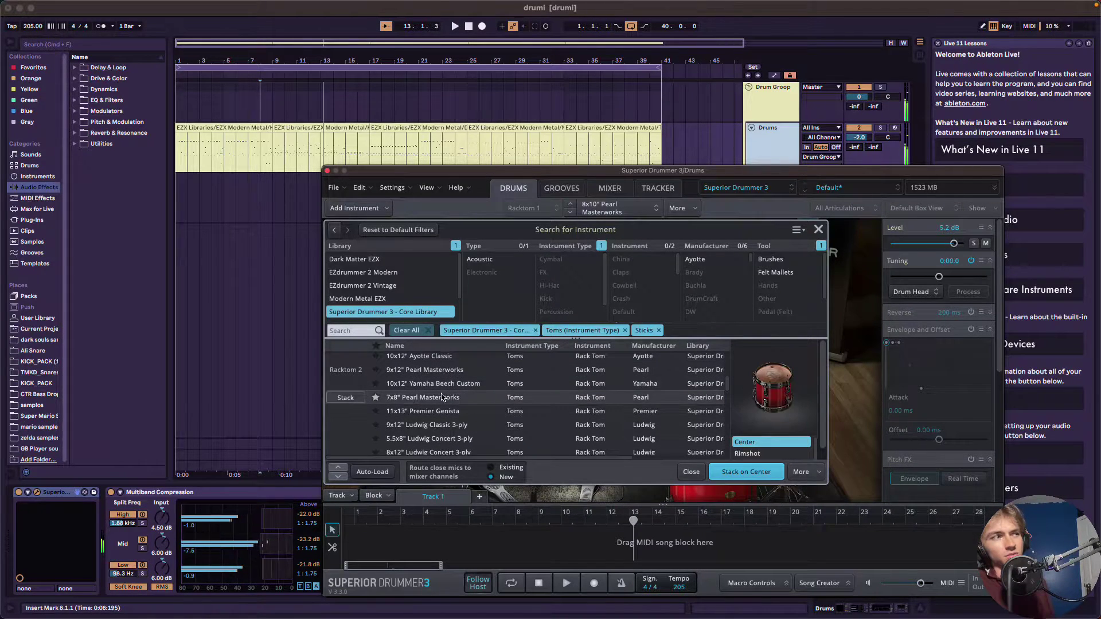
scroll(442, 407, "up", 2)
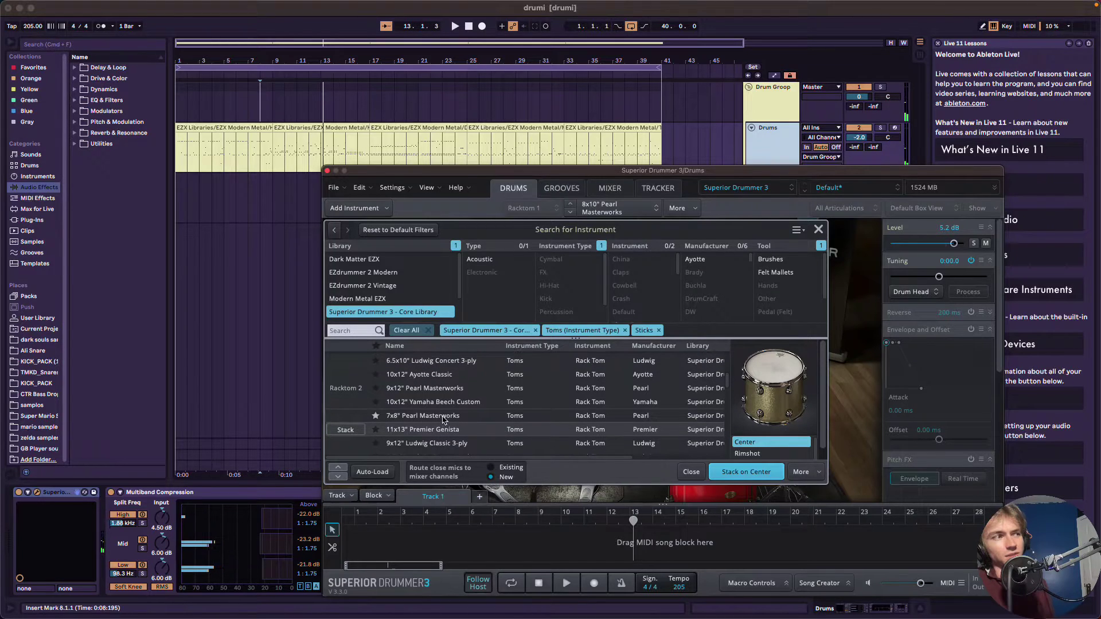
- Stack the 9x10" Ayotte Classic tom on Racktom 1's Center articulation
scroll(443, 420, "up", 1)
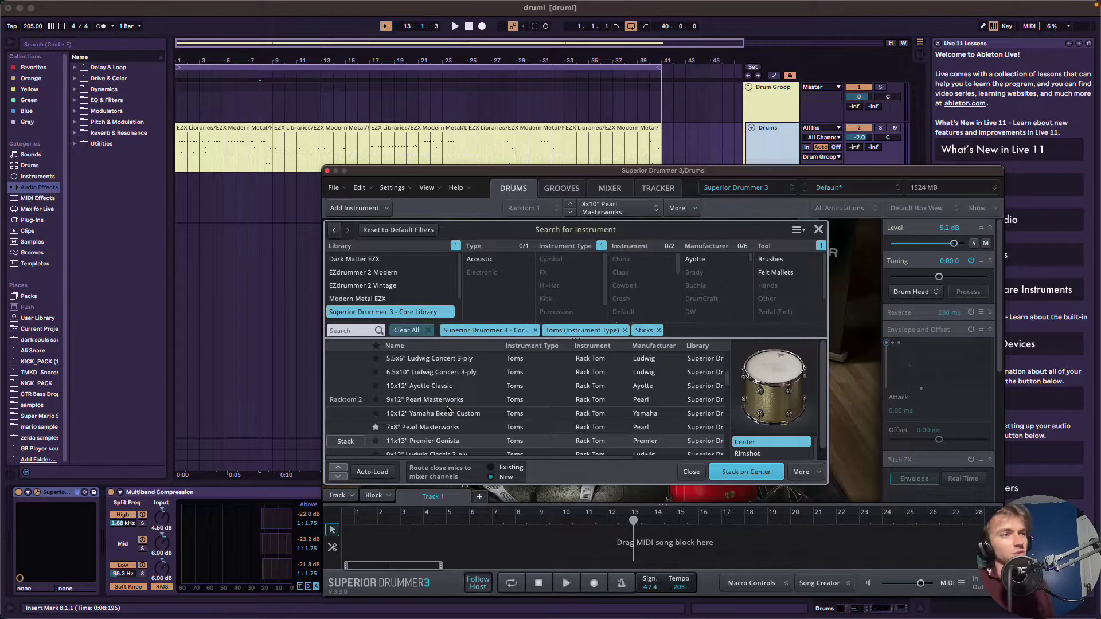
scroll(448, 410, "up", 5)
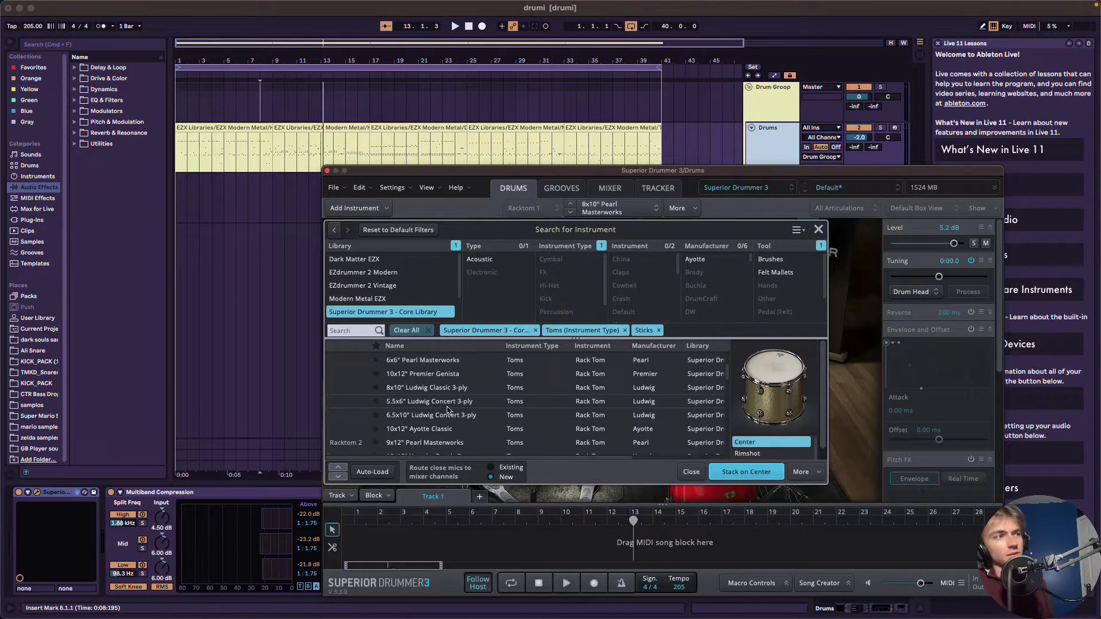
scroll(444, 402, "up", 3)
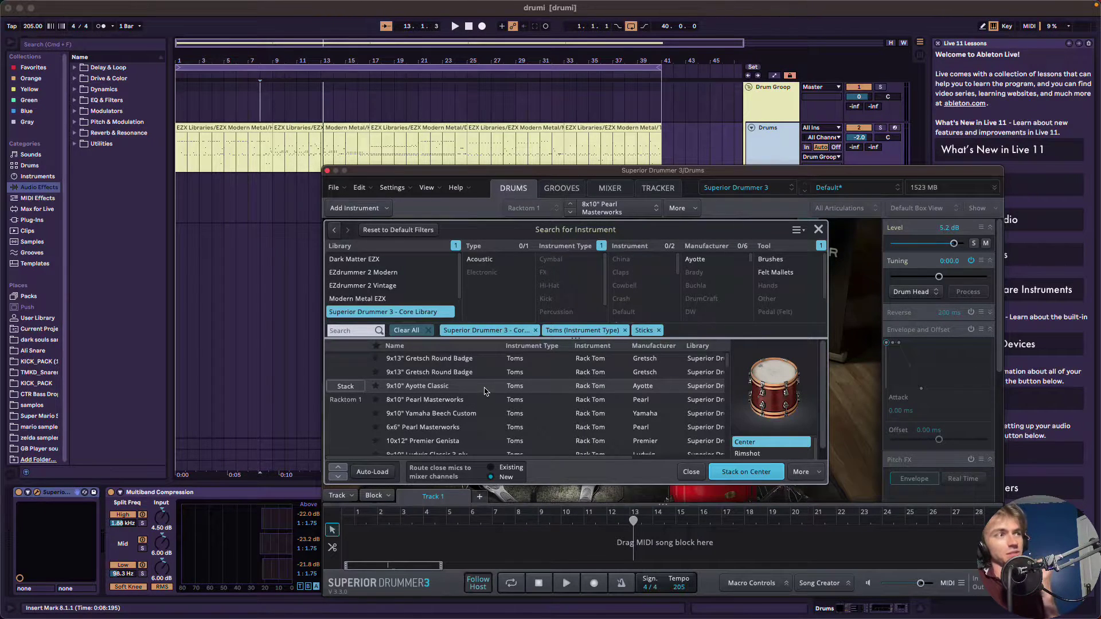
scroll(658, 434, "down", 3)
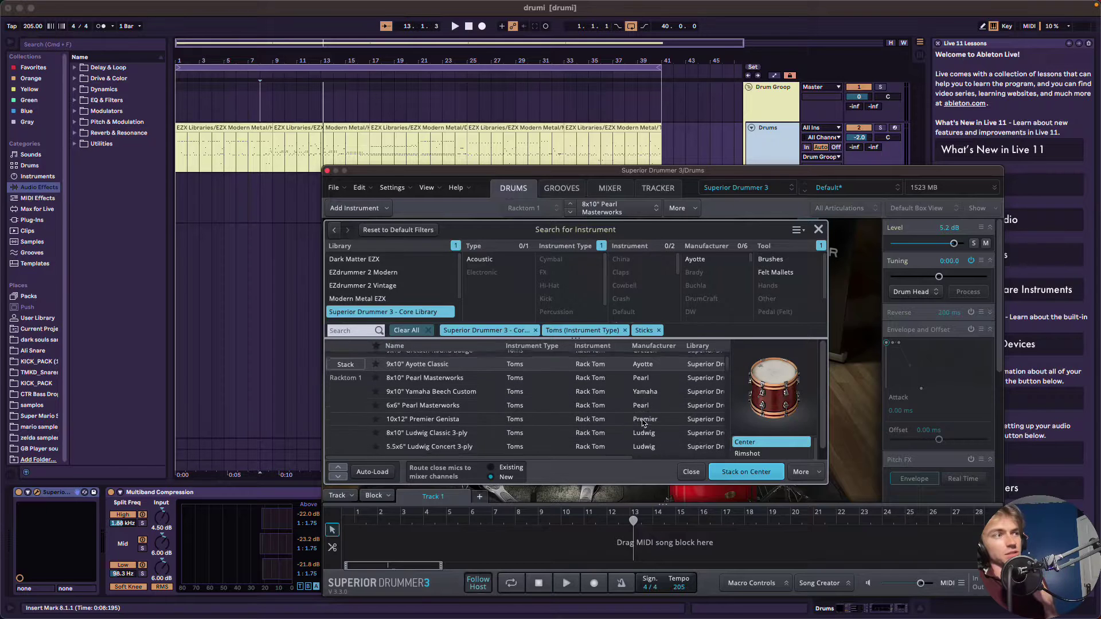
left_click(746, 472)
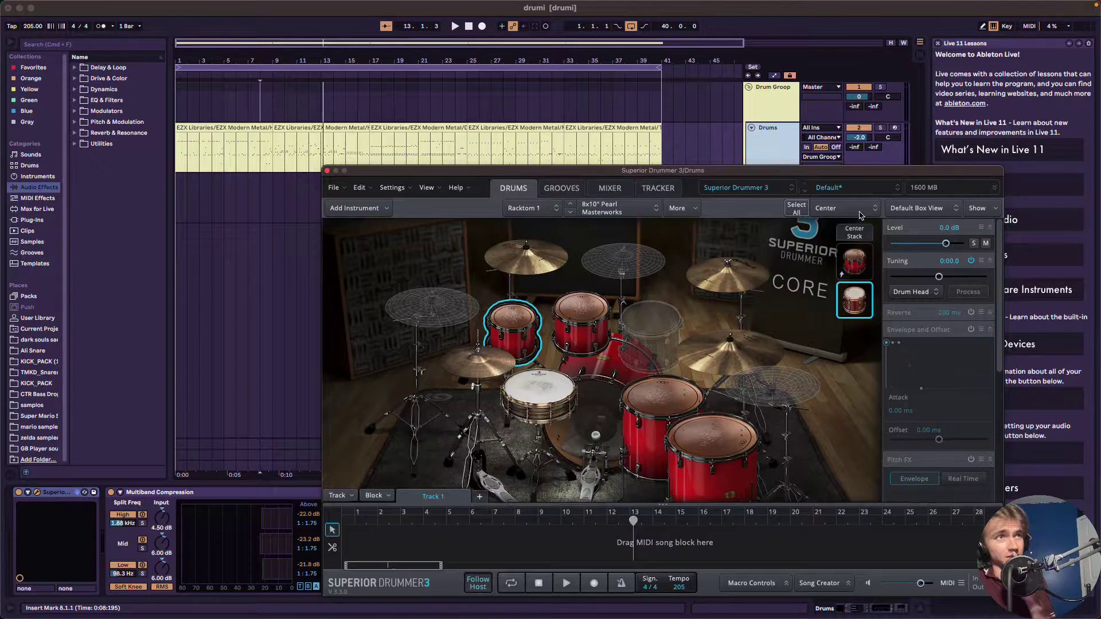
- Audition Racktom 1's Center stack and lower the stacked Ayotte Classic layer's level to -5.3 dB
left_click(855, 233)
left_click(535, 330)
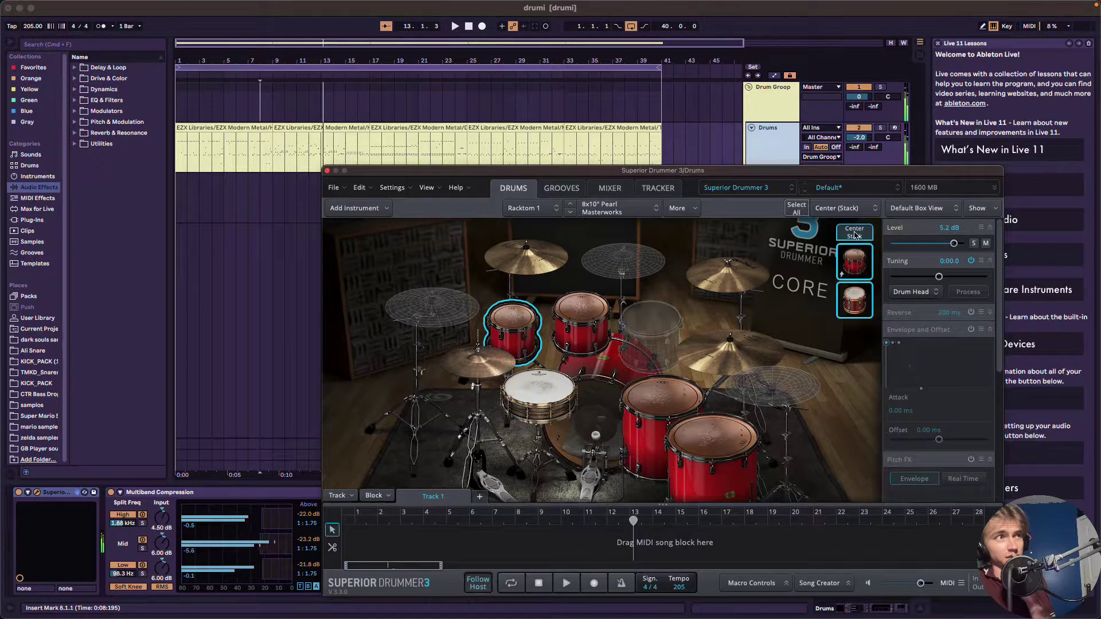
left_click(519, 328)
left_click(854, 299)
scroll(941, 248, "down", 1)
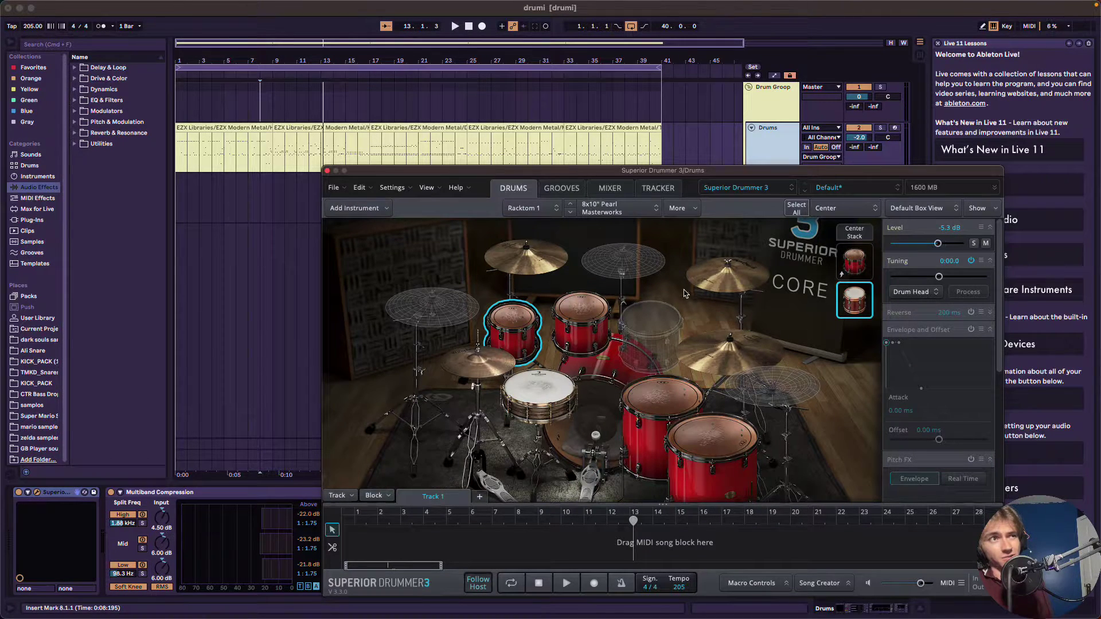
- Compare the original Pearl Masterworks layer alone with the full Center stack on Racktom 1
left_click(860, 275)
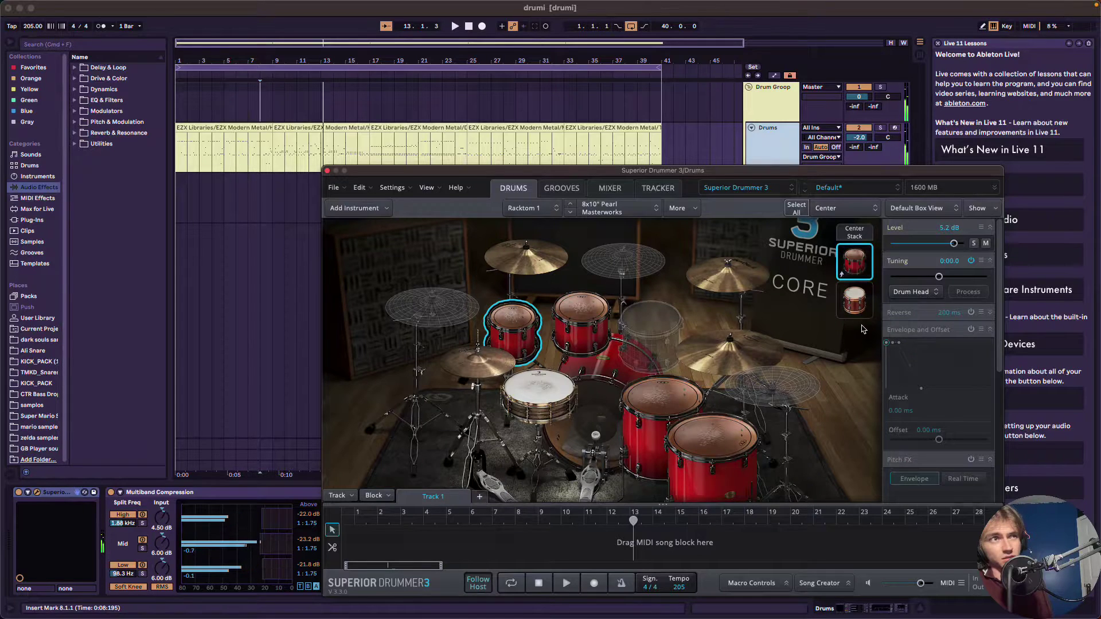
left_click(854, 231)
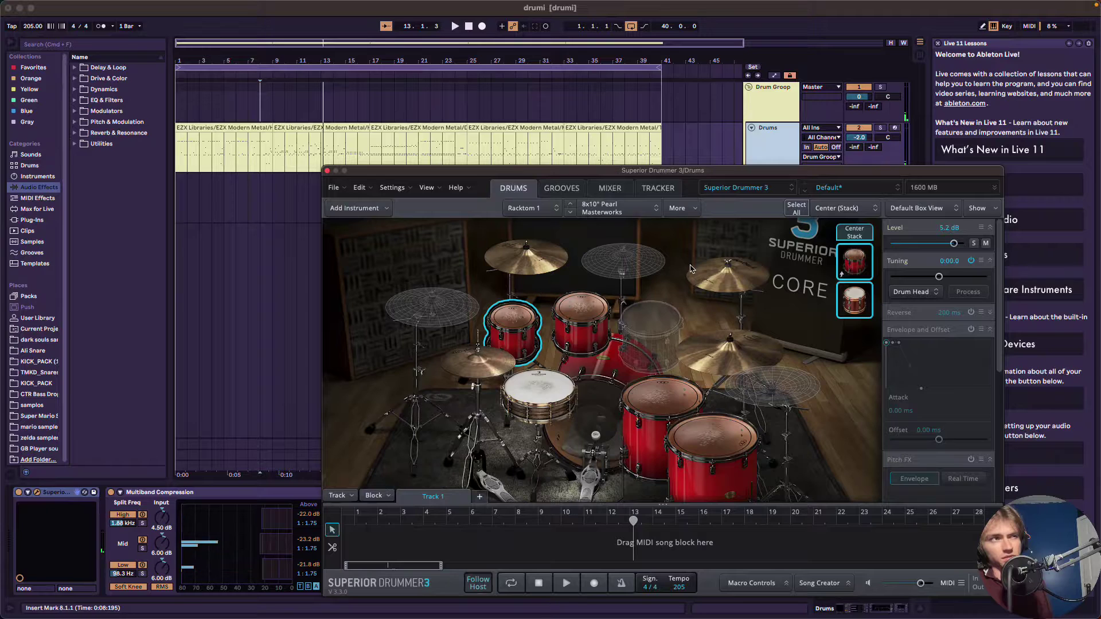
left_click(851, 232)
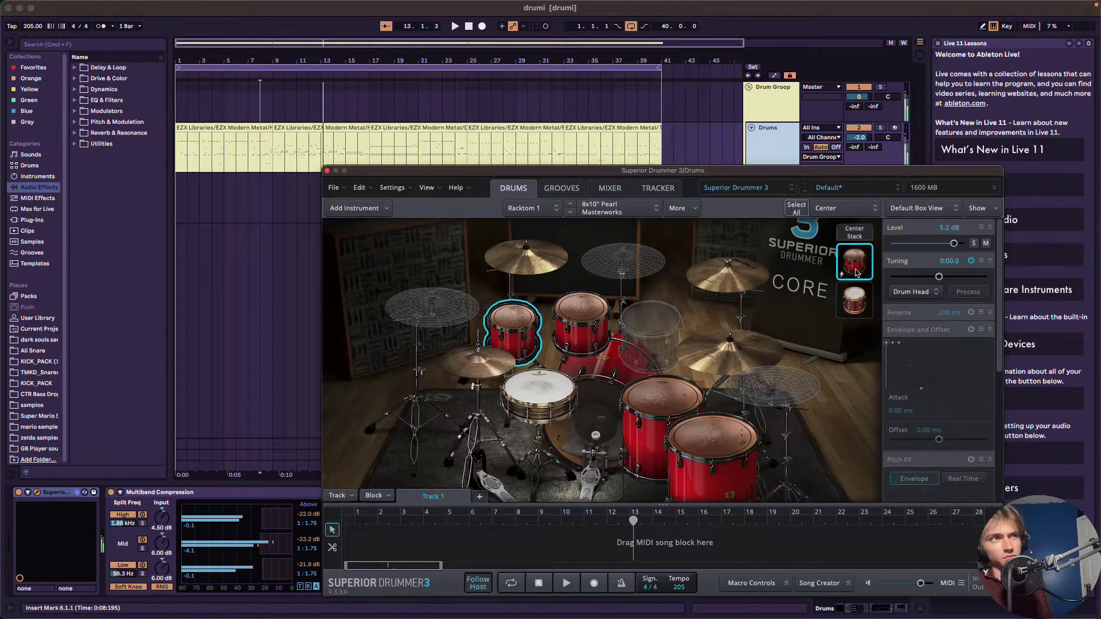
left_click(854, 233)
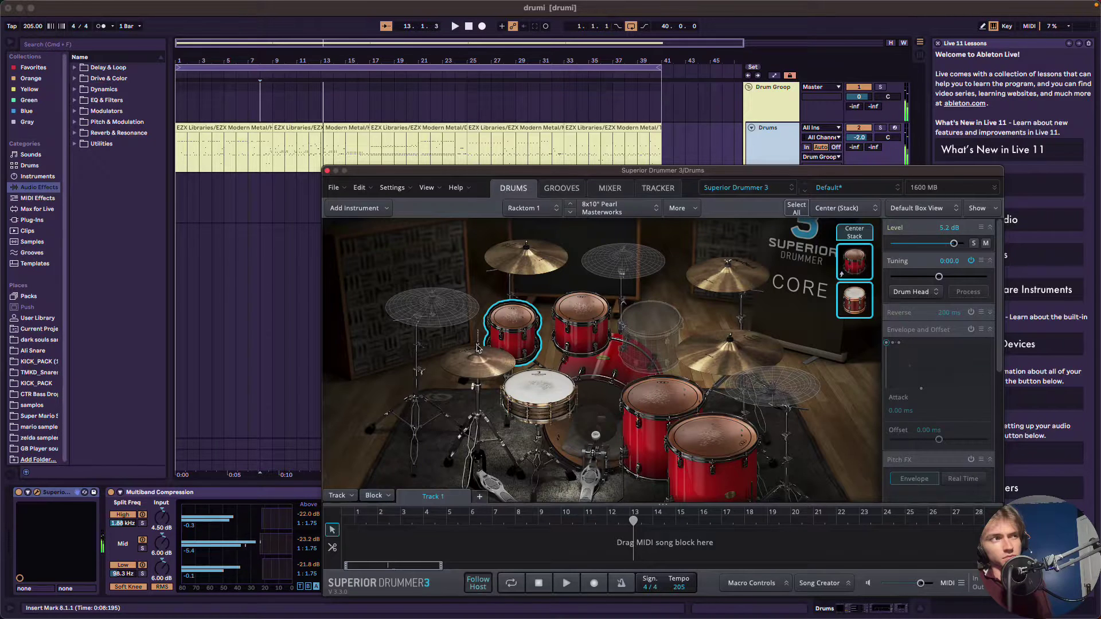
left_click(528, 333)
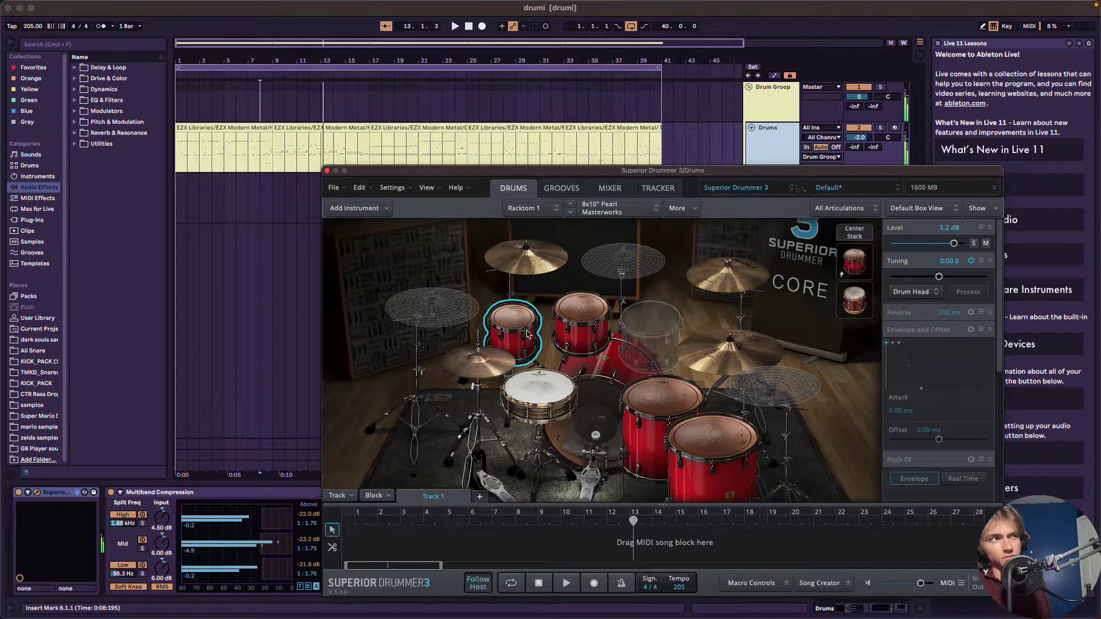
- Lower the stacked Ayotte Classic layer's level to -8.8 dB and audition it within the Center stack
left_click(854, 300)
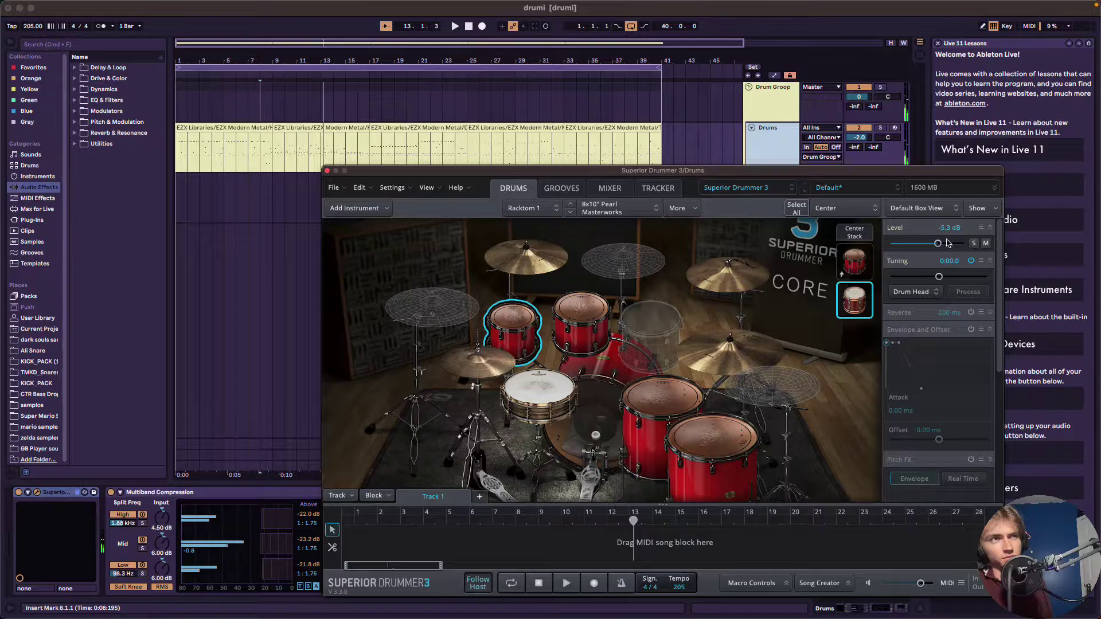
left_click(857, 235)
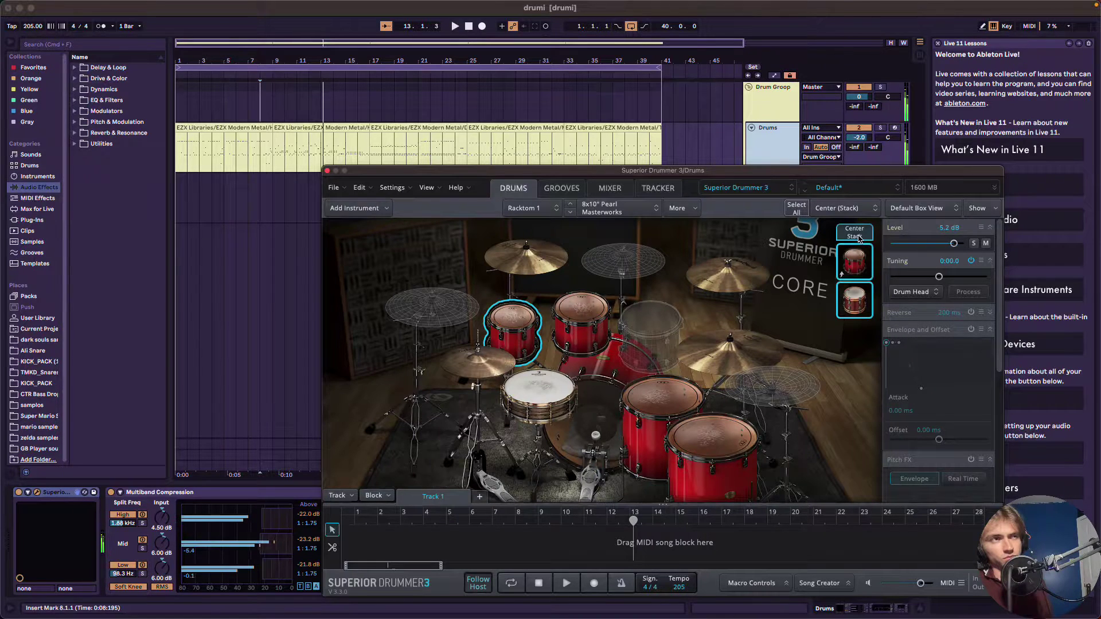
left_click(854, 300)
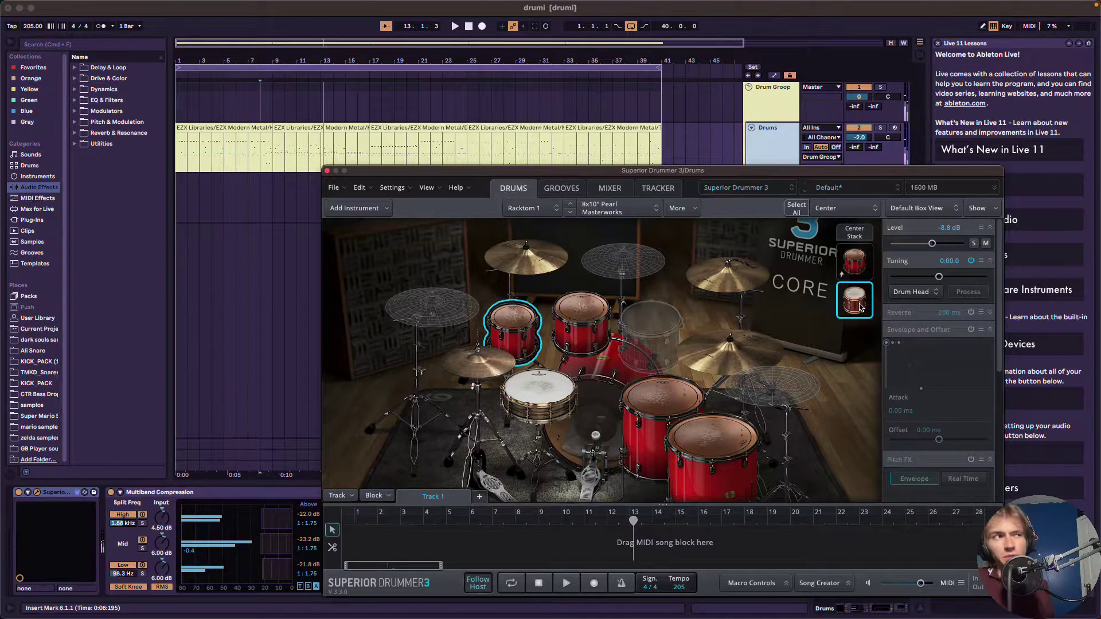
- Tune the stacked Ayotte Classic layer down to -0:08.3, auditioning it alone and with the full Center stack
scroll(923, 360, "down", 1)
scroll(924, 360, "down", 1)
left_click_drag(939, 253, 940, 255)
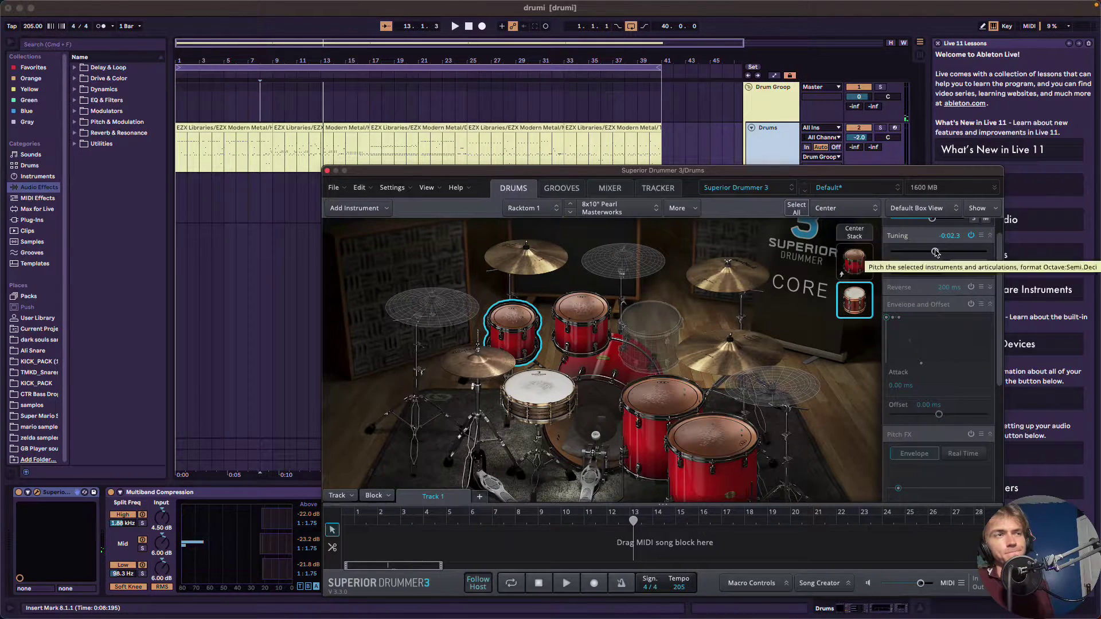
left_click_drag(936, 253, 936, 255)
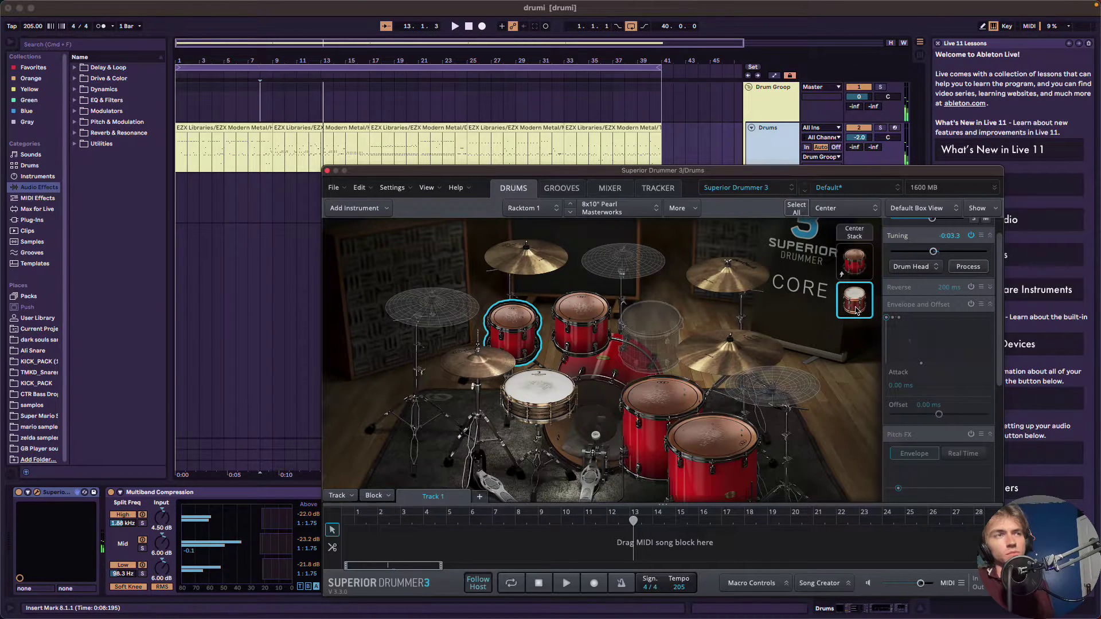
left_click(852, 234)
left_click(866, 293)
left_click_drag(941, 250, 931, 252)
left_click(866, 304)
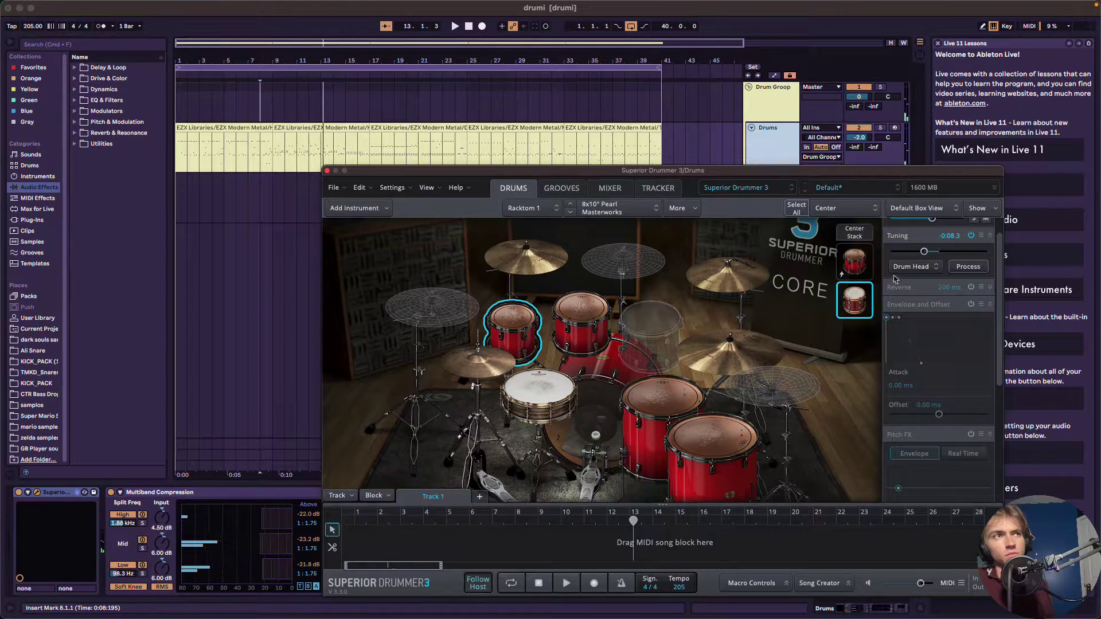
- Tune Racktom 1's stacked Ayotte Classic layer down to -0:10.0, comparing it with the Pearl Masterworks layer and the full Center stack
left_click_drag(924, 255, 922, 255)
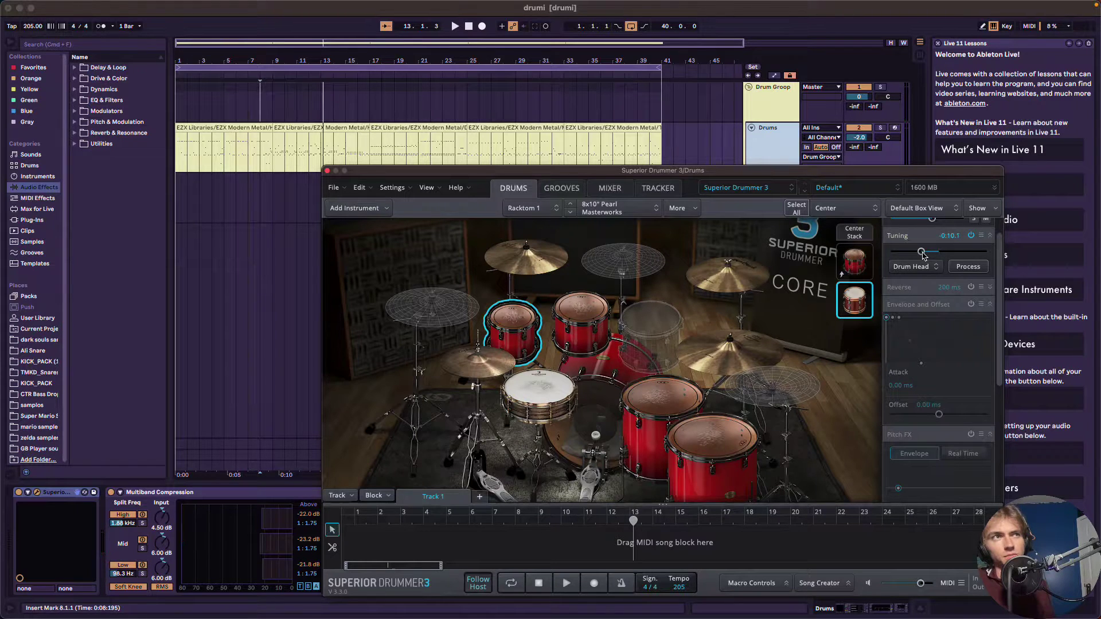
left_click(867, 299)
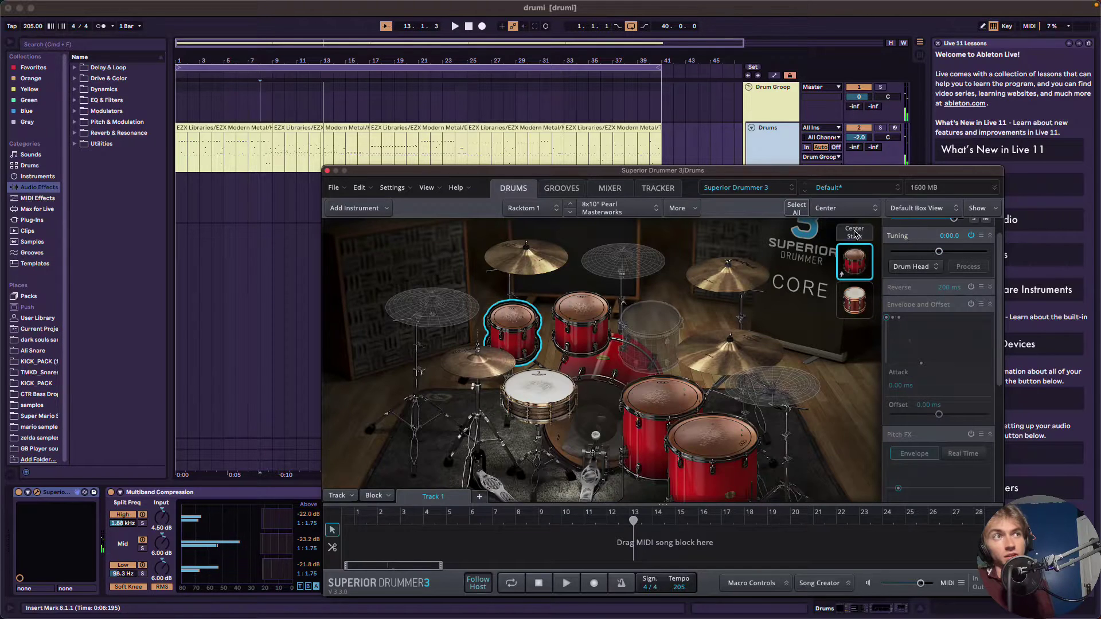
left_click(855, 235)
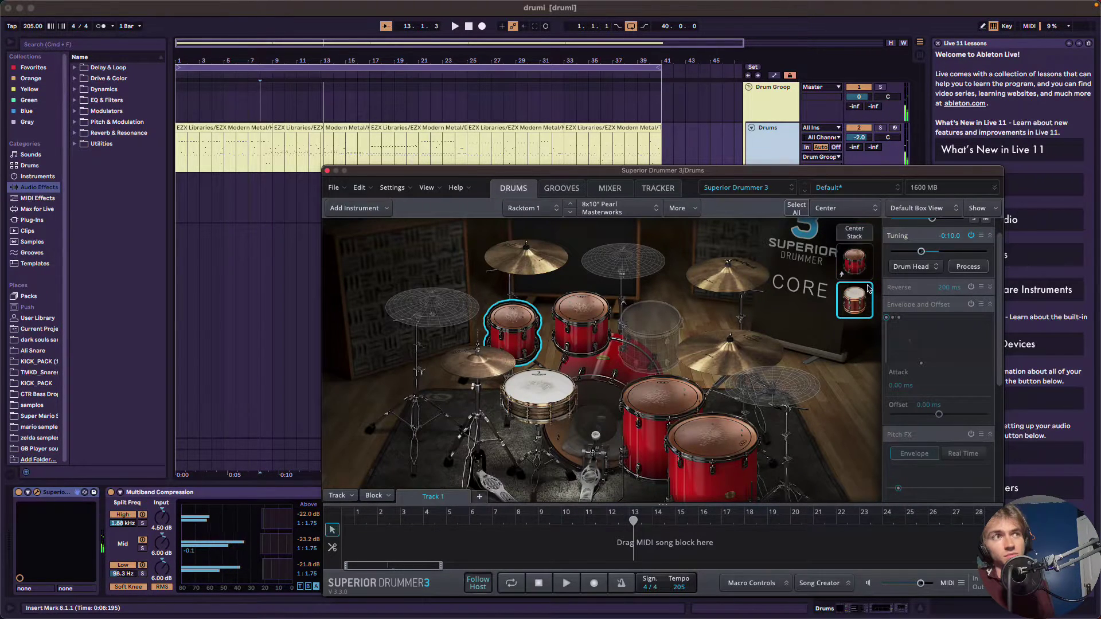
left_click(860, 268)
left_click(854, 299)
left_click_drag(938, 251, 922, 253)
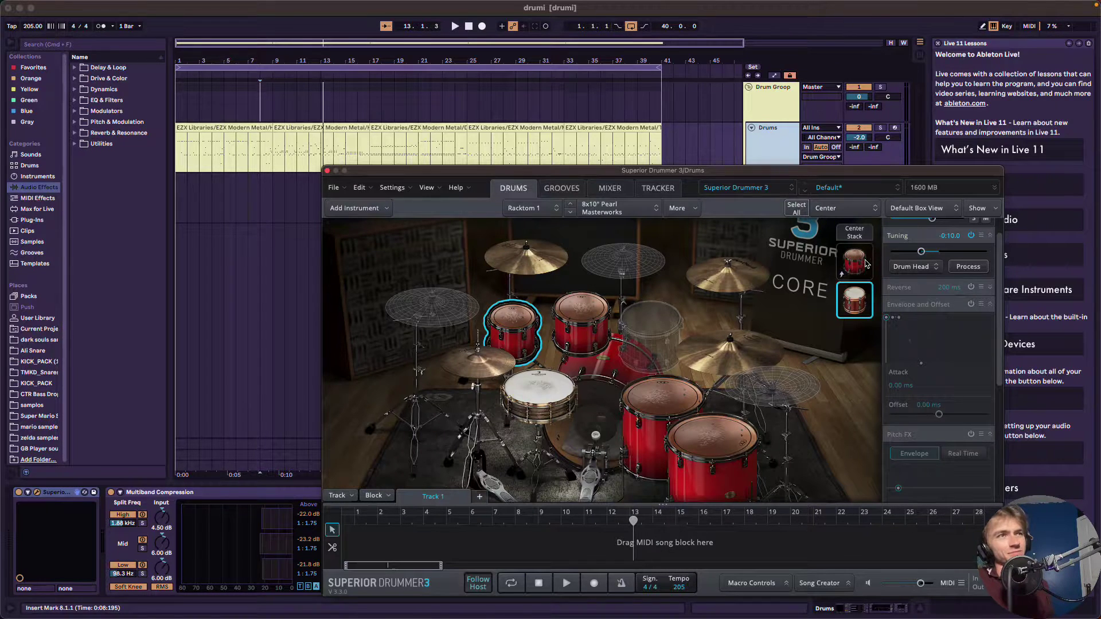
left_click(863, 308)
left_click(863, 258)
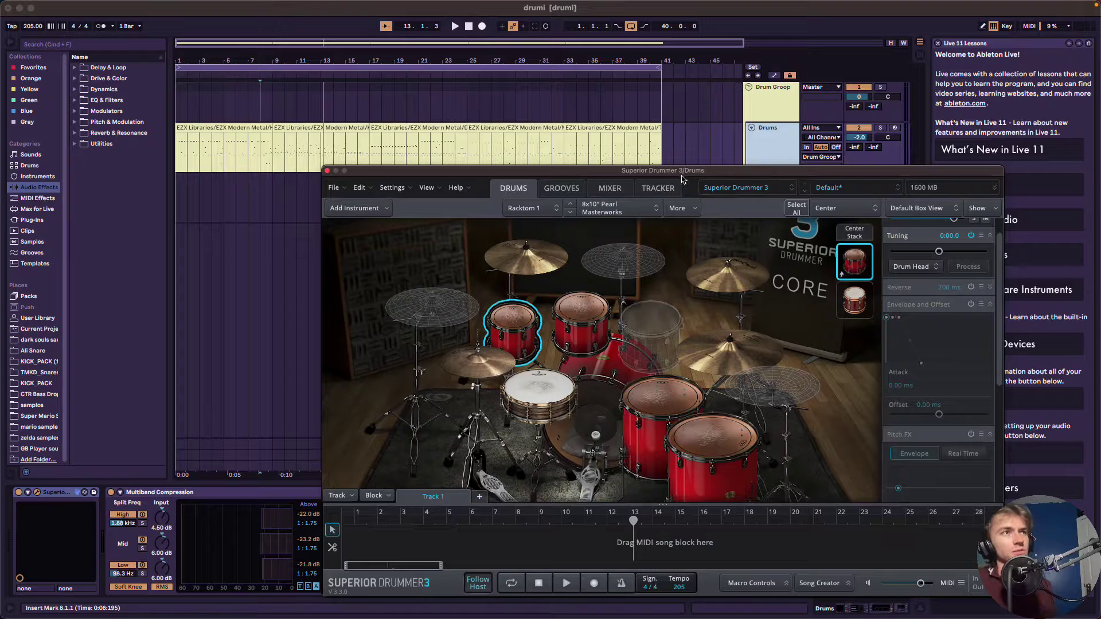
- Insert a new MIDI track below the 3 Audio track in the Live set
left_click_drag(722, 181, 710, 322)
right_click(794, 299)
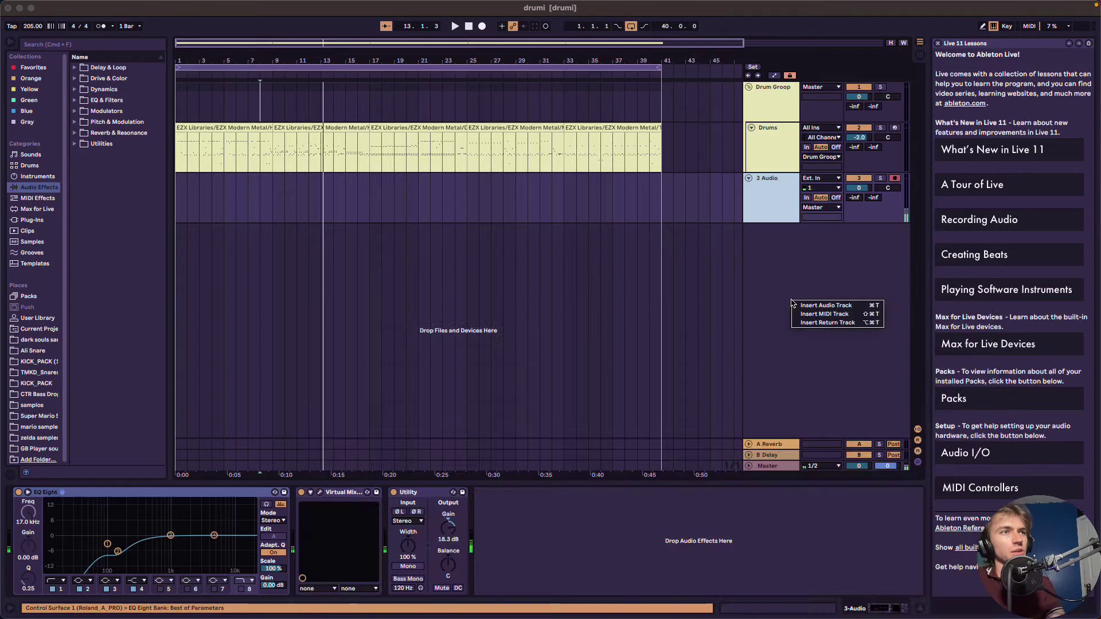
left_click(820, 310)
- Search the browser for "grand piano" and load the Grand Piano.adg instrument rack onto the new MIDI track
left_click(32, 220)
left_click(75, 89)
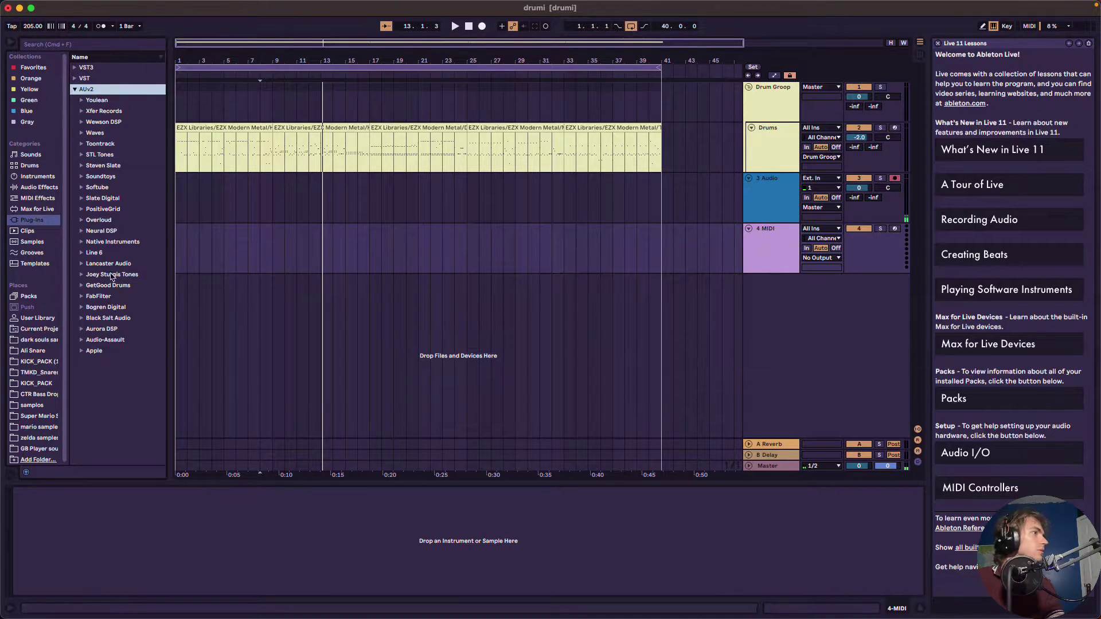
left_click(72, 44)
type("grand piano")
left_click(75, 79)
left_click(82, 90)
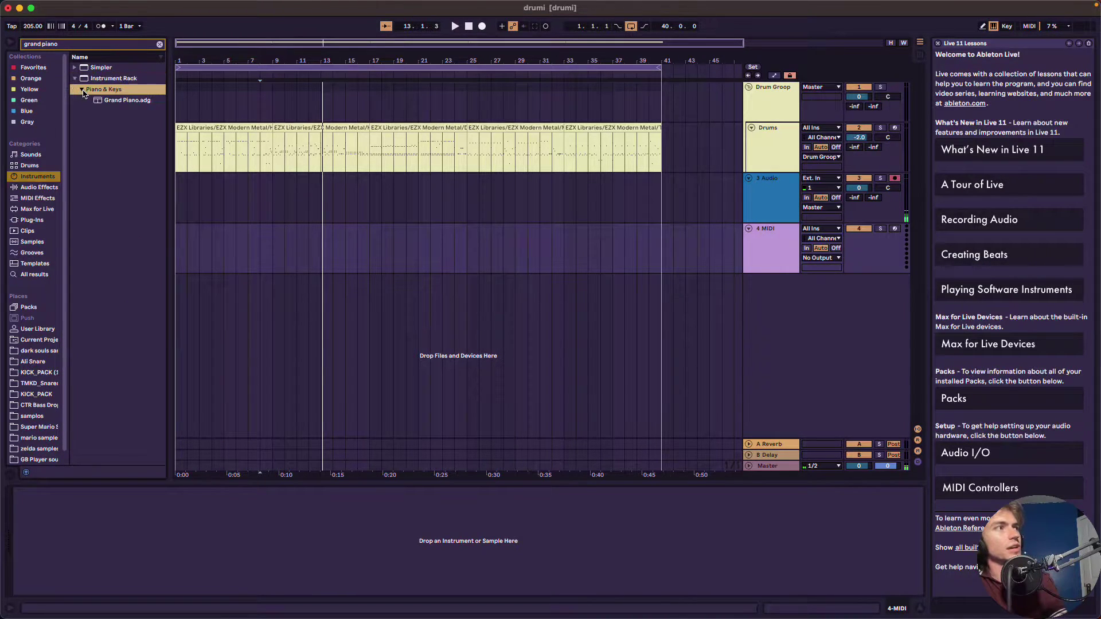
double_click(115, 100)
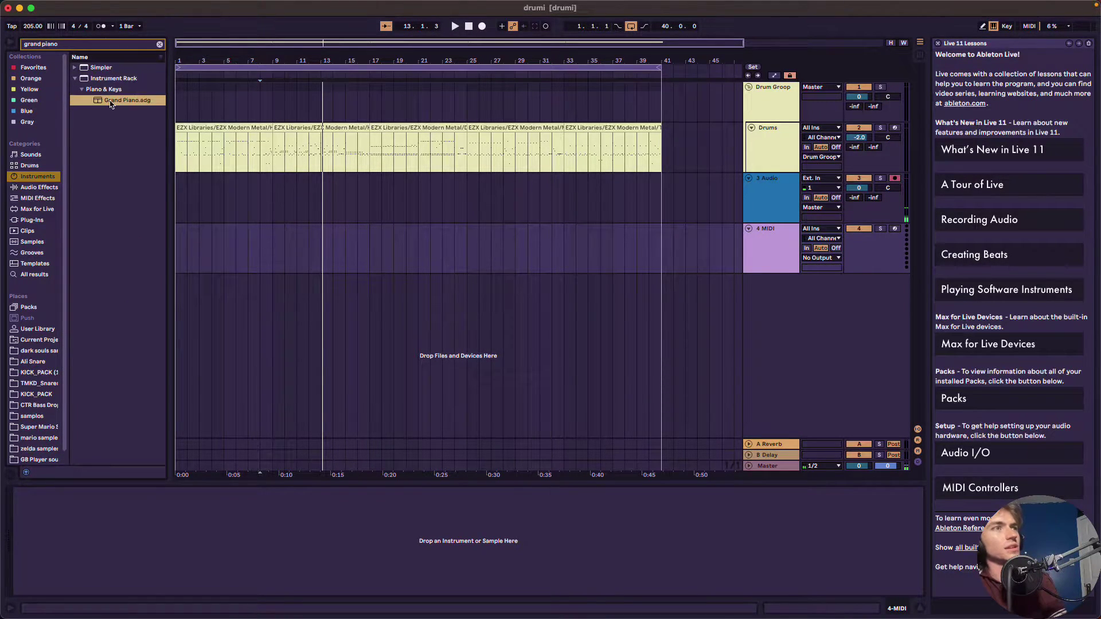
- Compare the pitch of the Grand Piano track with Racktom 1's Pearl Masterworks layer on the Drums track
left_click(788, 250)
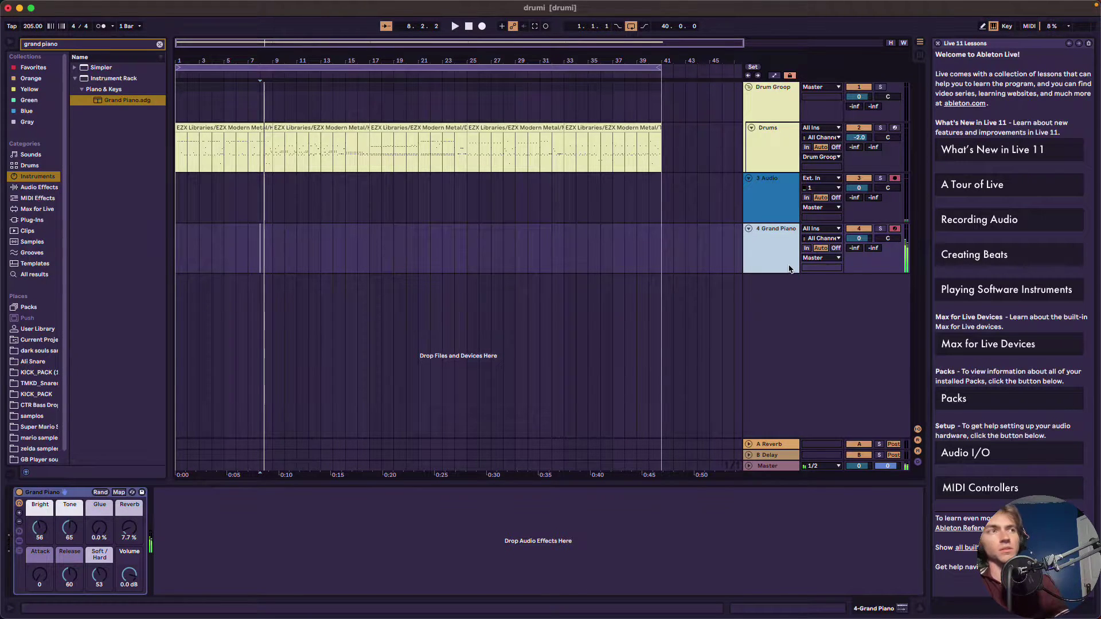
left_click(761, 139)
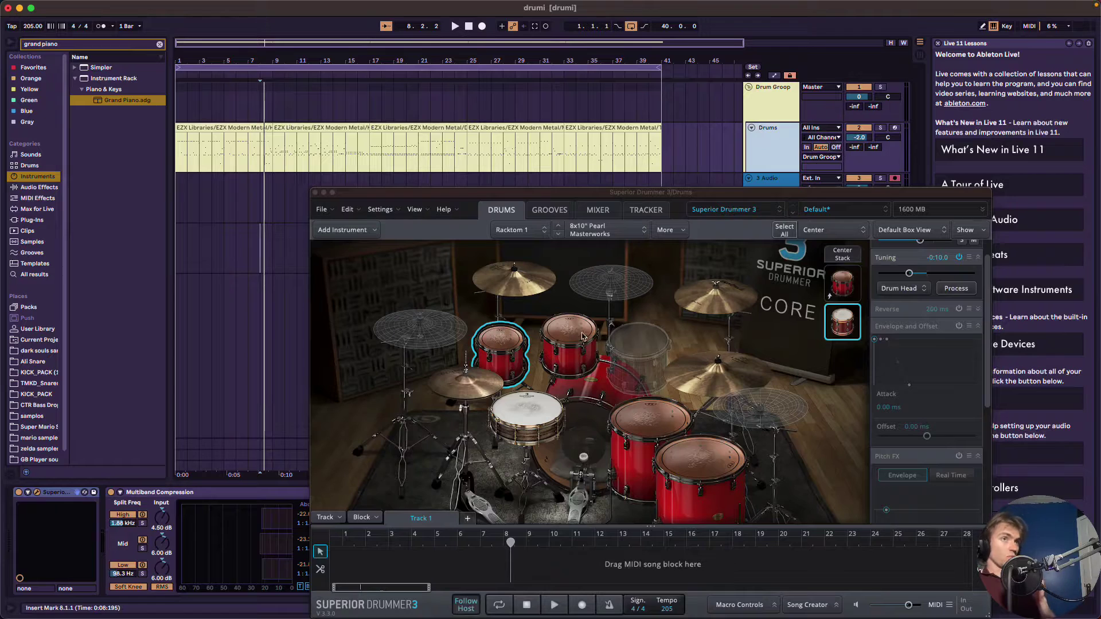
left_click(849, 282)
left_click(784, 162)
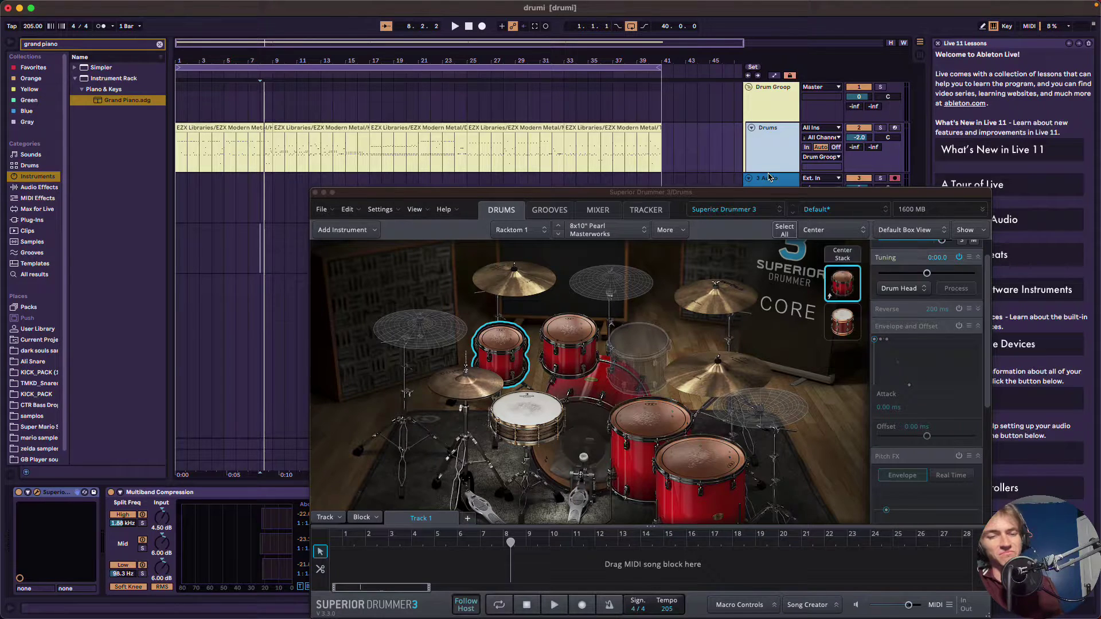
left_click(848, 313)
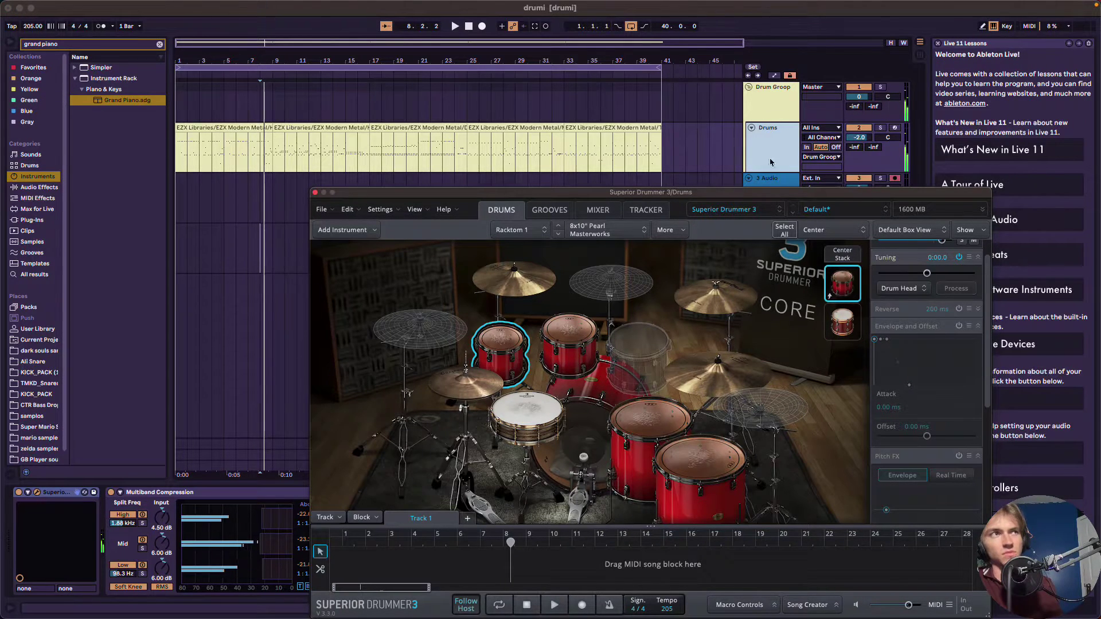
left_click_drag(739, 202, 754, 268)
left_click(774, 247)
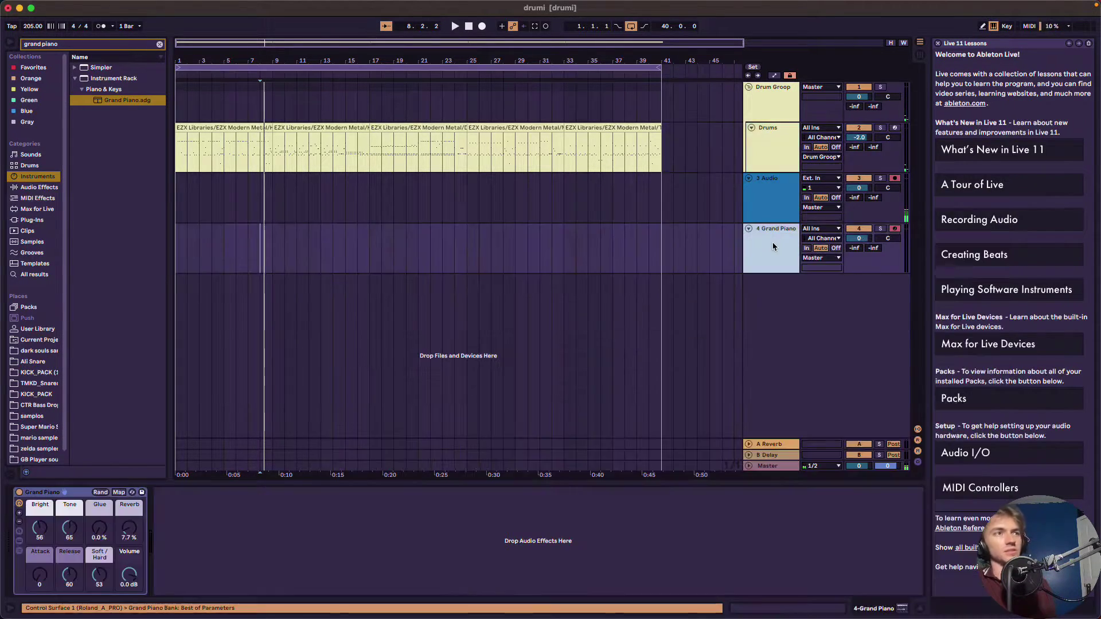
left_click(769, 165)
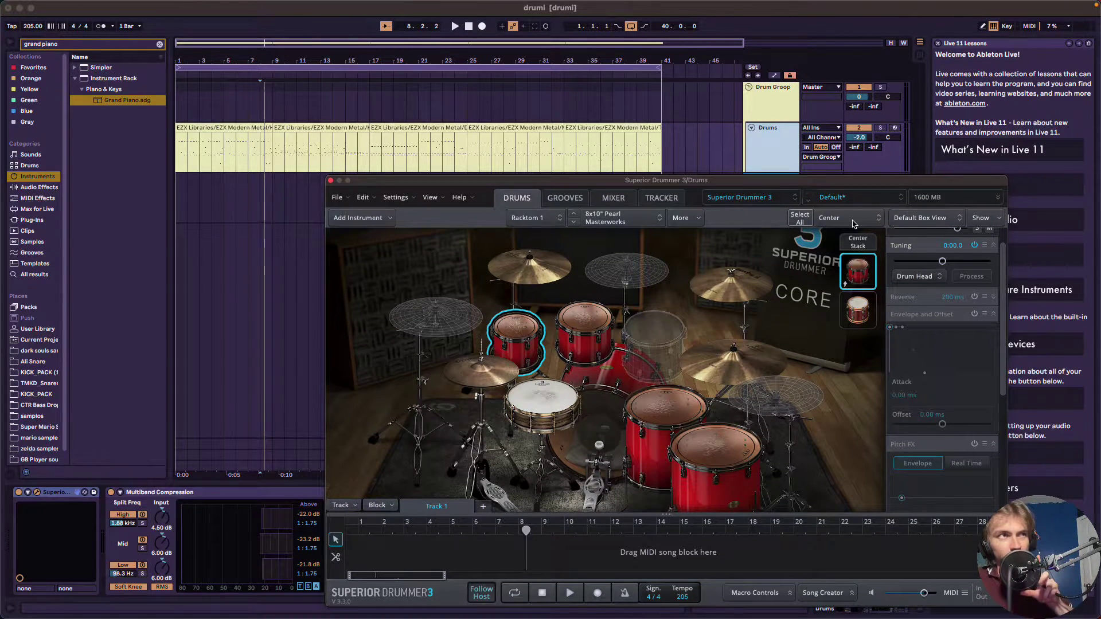
left_click(780, 161)
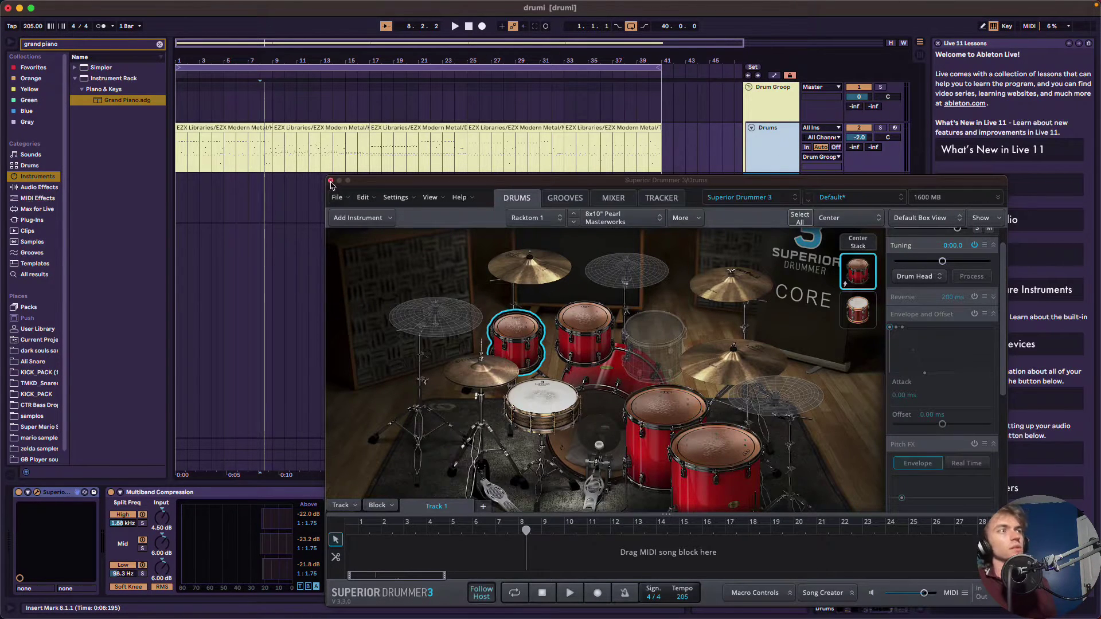
- Audition Racktom 1's second stacked layer and check which tom model it uses
left_click_drag(338, 181, 339, 193)
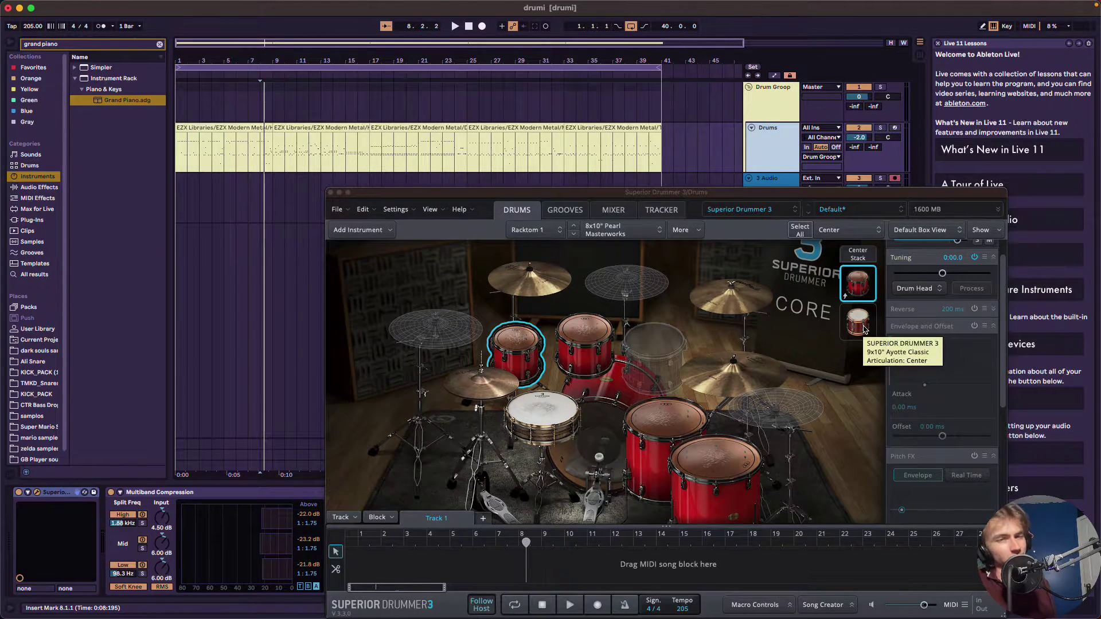
left_click(858, 323)
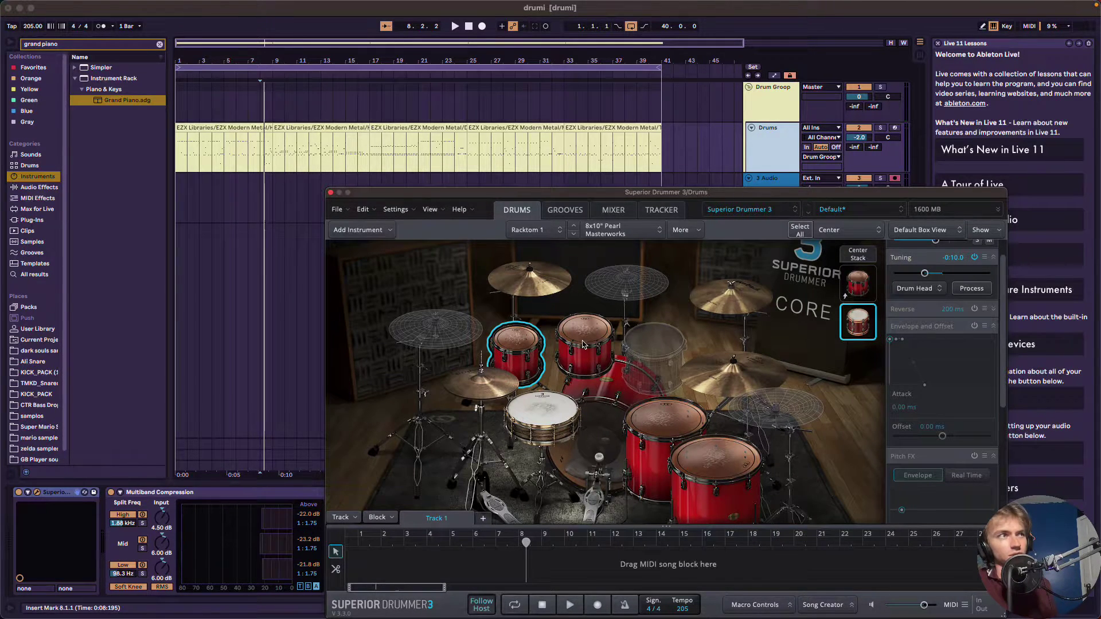
right_click(849, 325)
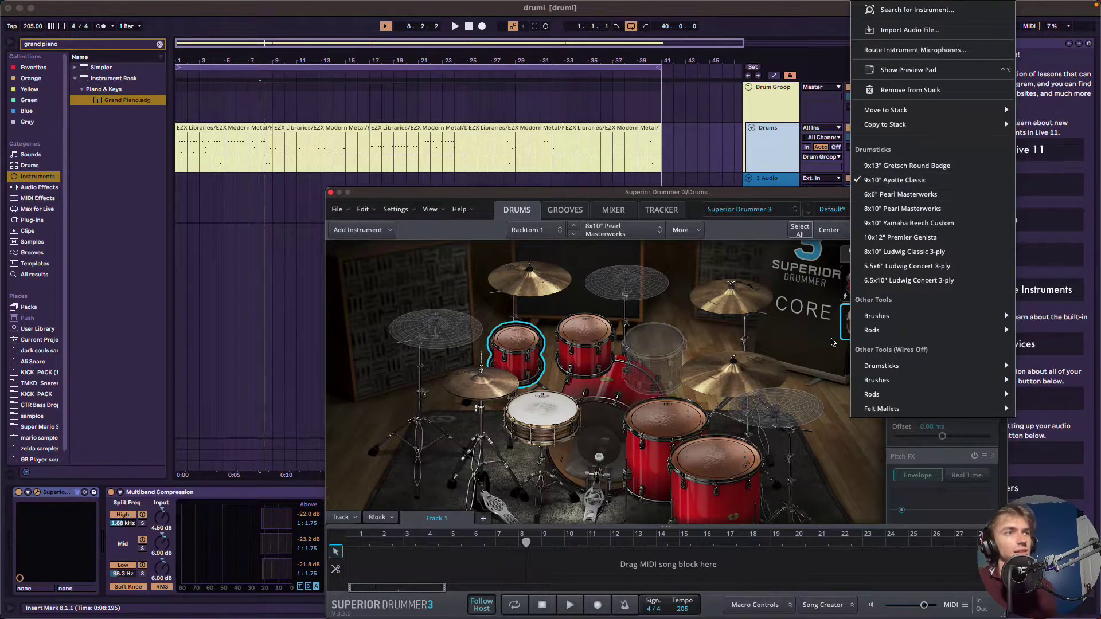
left_click(628, 350)
- Search for the 10x12" Ayotte Classic tom and stack it on Racktom 2's Center articulation
left_click(602, 347)
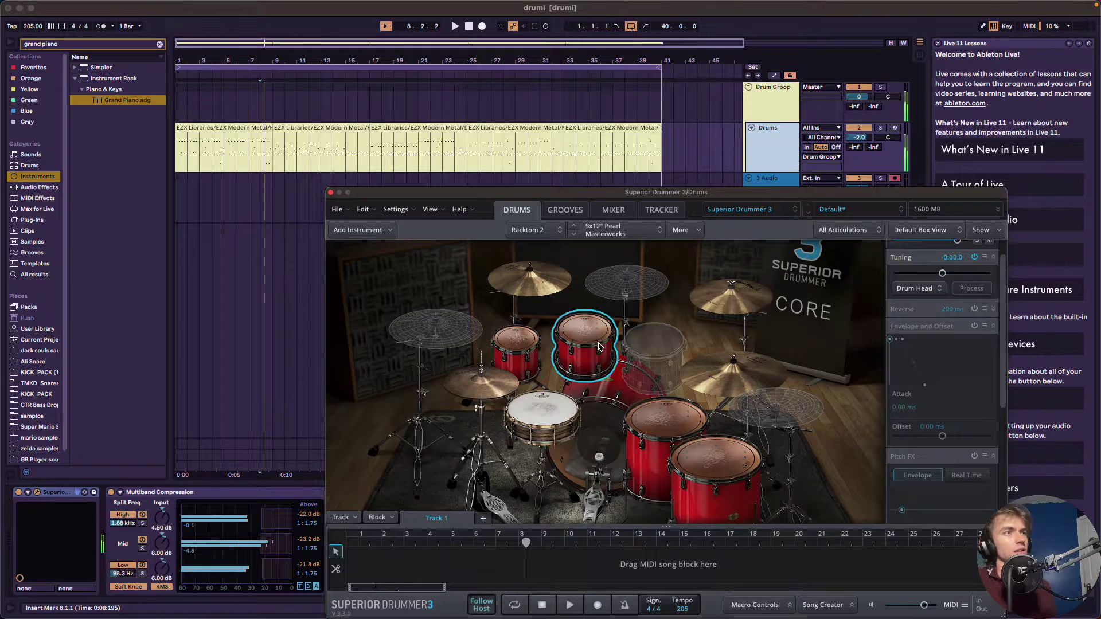
left_click(682, 230)
mouse_move(709, 270)
left_click(860, 270)
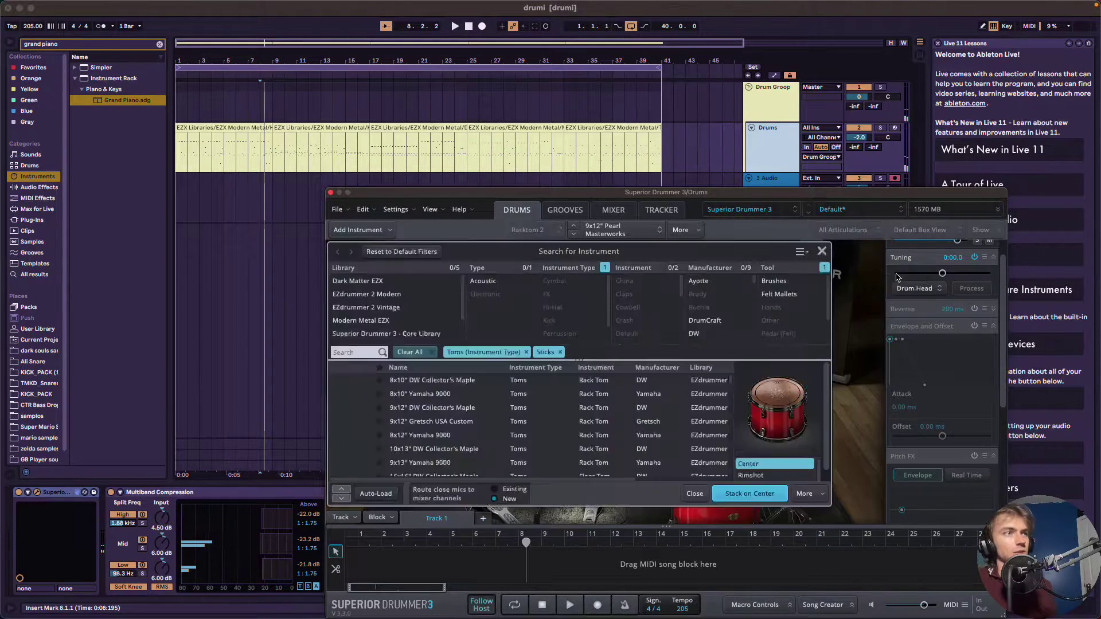
scroll(488, 438, "down", 5)
scroll(488, 438, "up", 5)
left_click(348, 353)
type("Ayo")
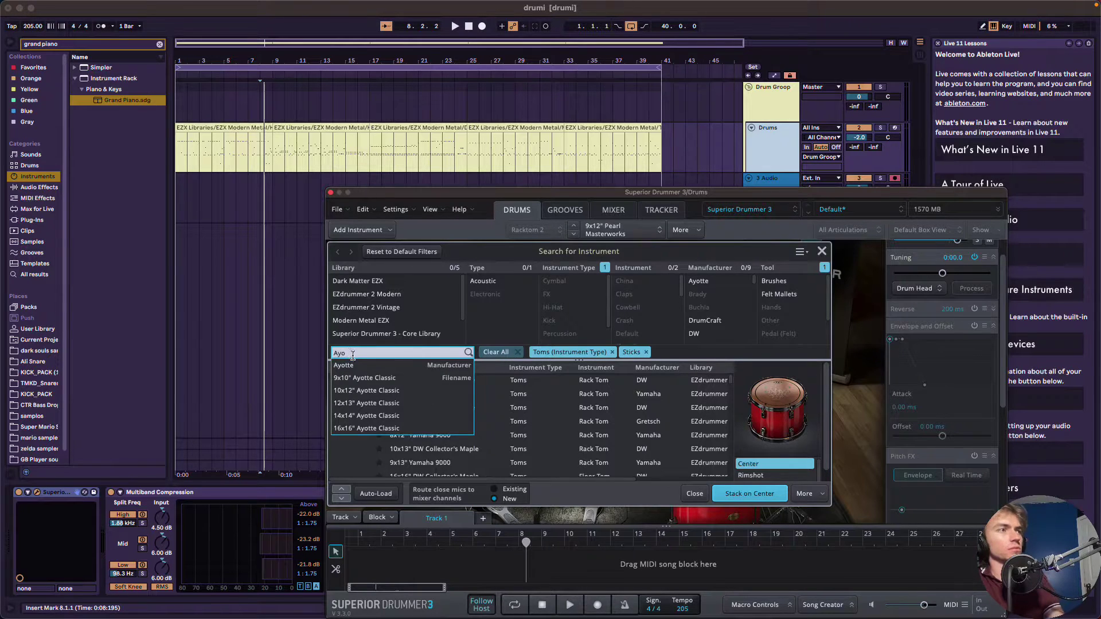
left_click(370, 392)
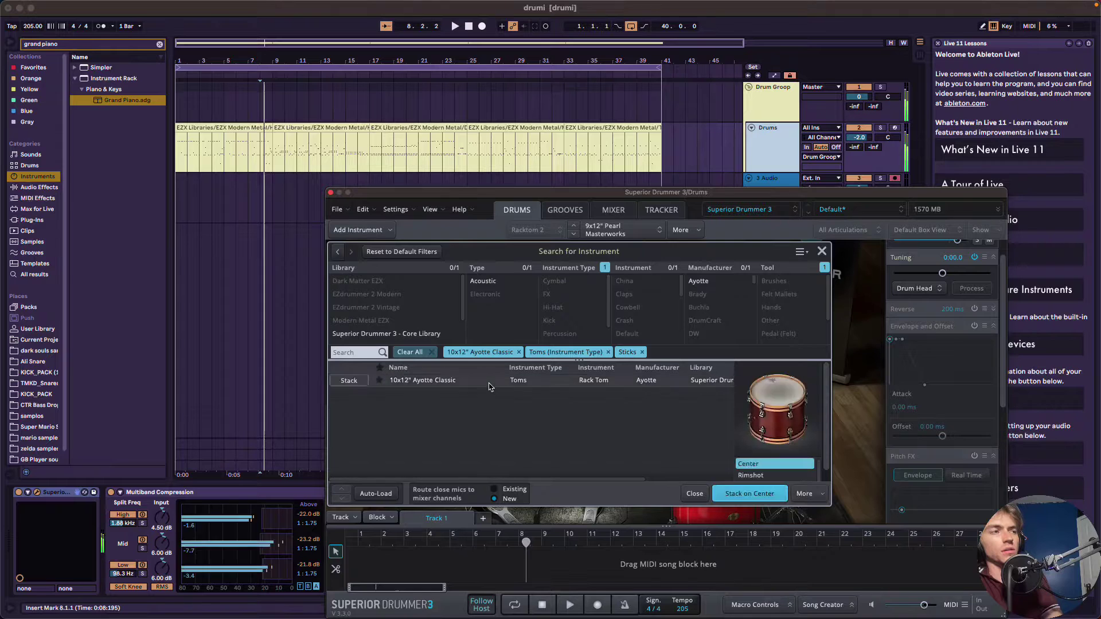
left_click(740, 490)
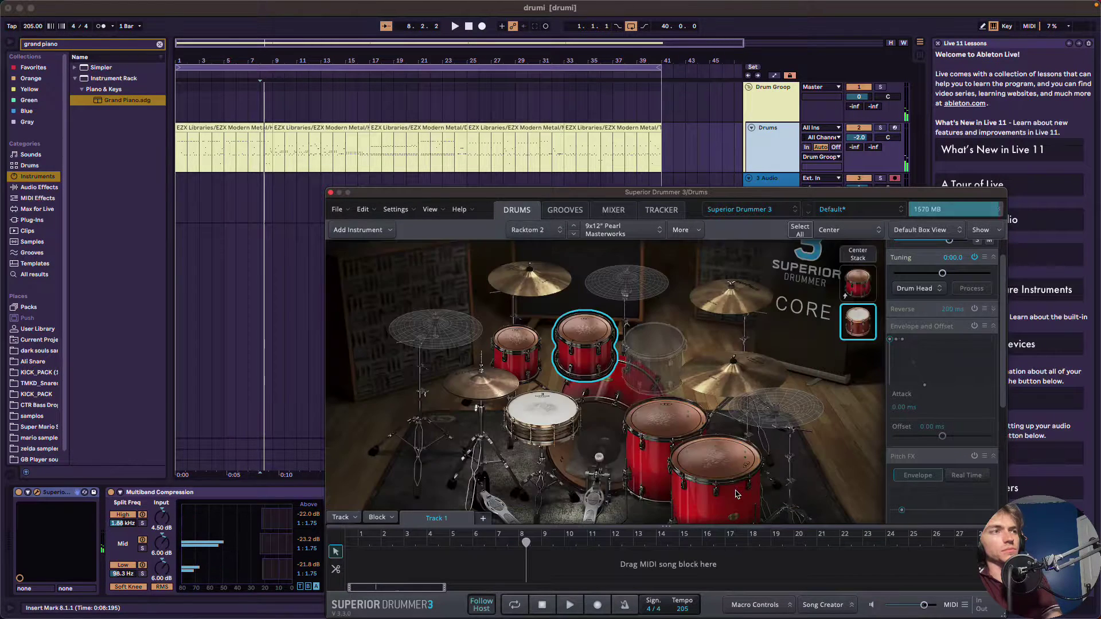
- Compare the tom models used by the stacked layers on Racktom 1 and Racktom 2
left_click(496, 379)
right_click(871, 326)
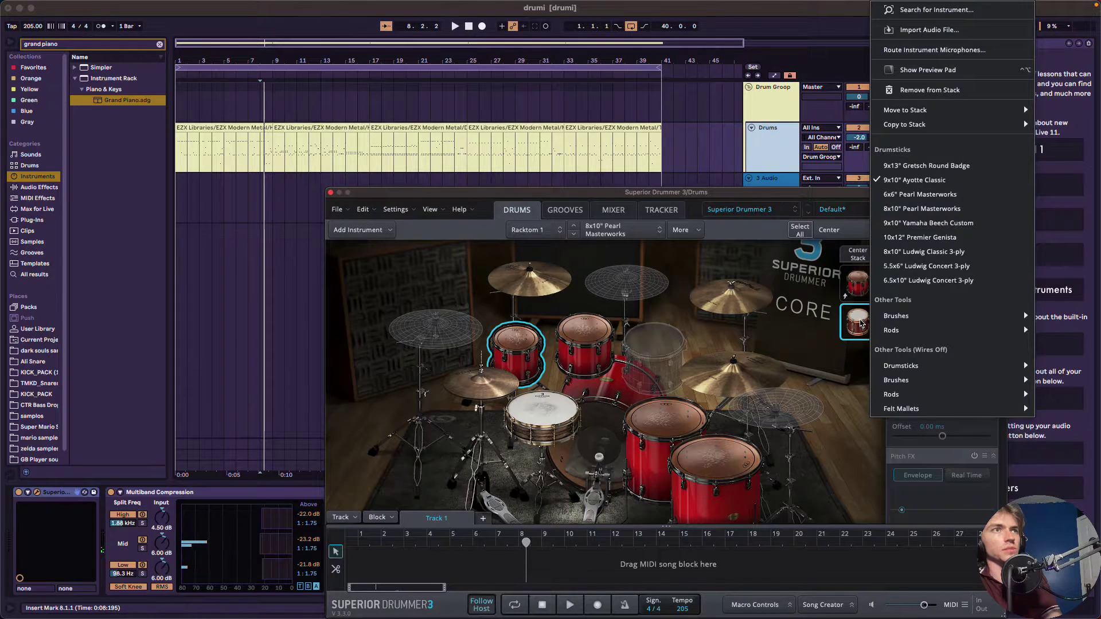
key("Escape")
left_click(578, 354)
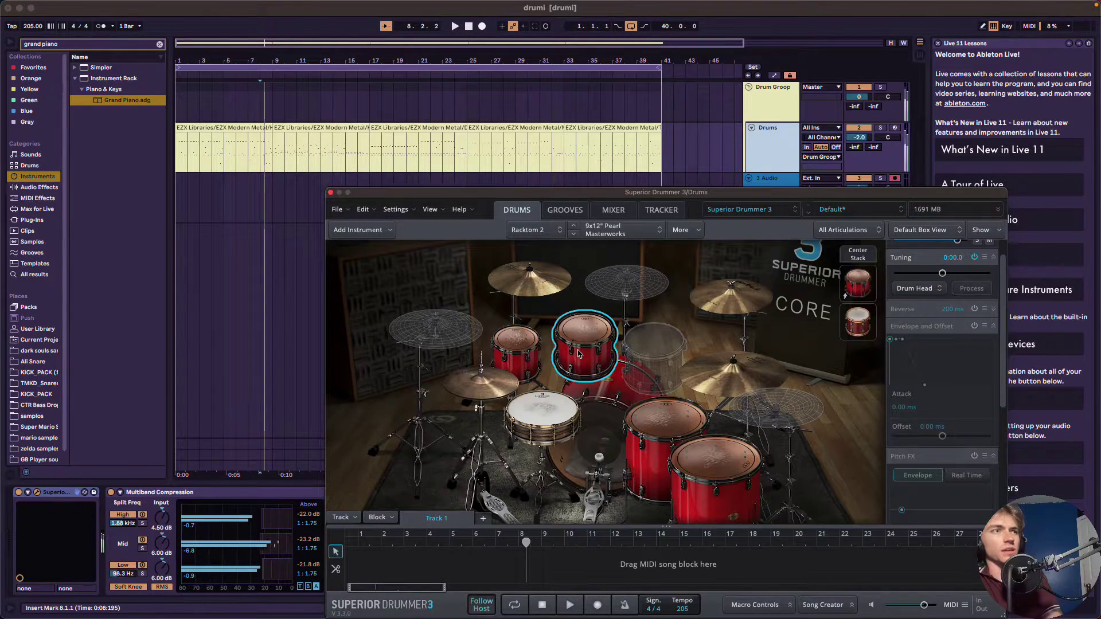
right_click(857, 326)
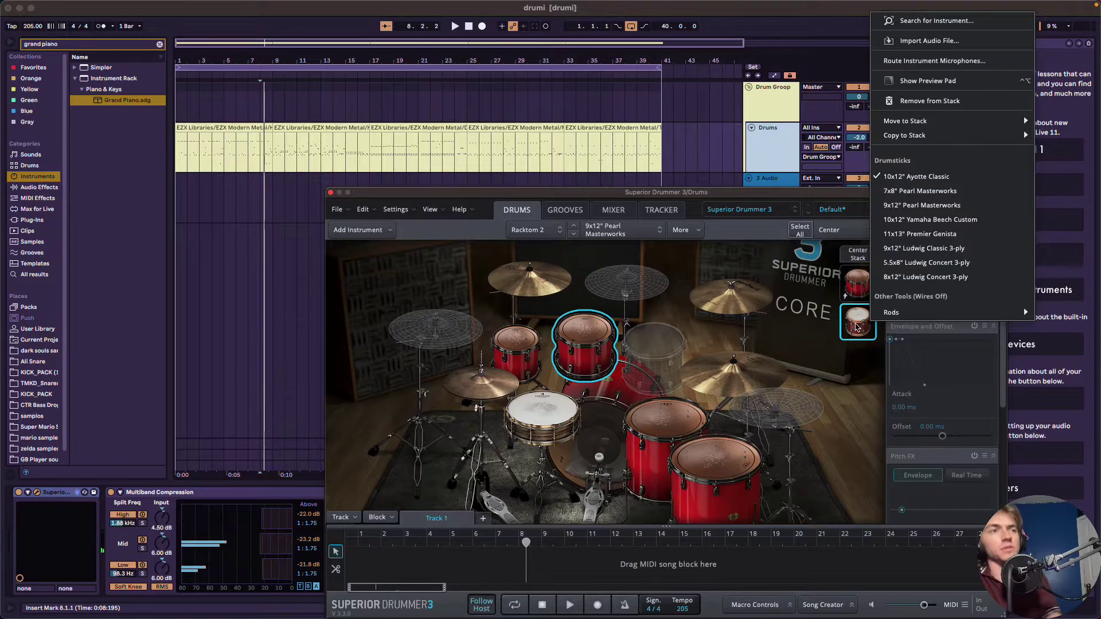
key("Escape")
- Tune Racktom 2's stacked Ayotte Classic layer down to -0:10.0, comparing it with the Pearl Masterworks layer
left_click(868, 285)
left_click(858, 323)
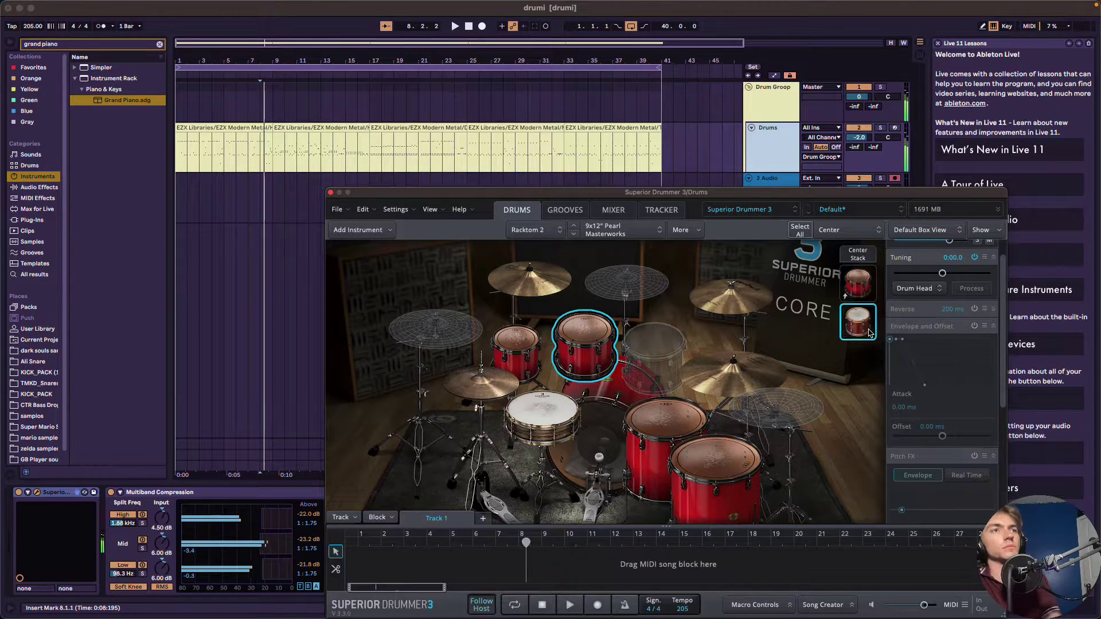
left_click_drag(943, 274, 929, 278)
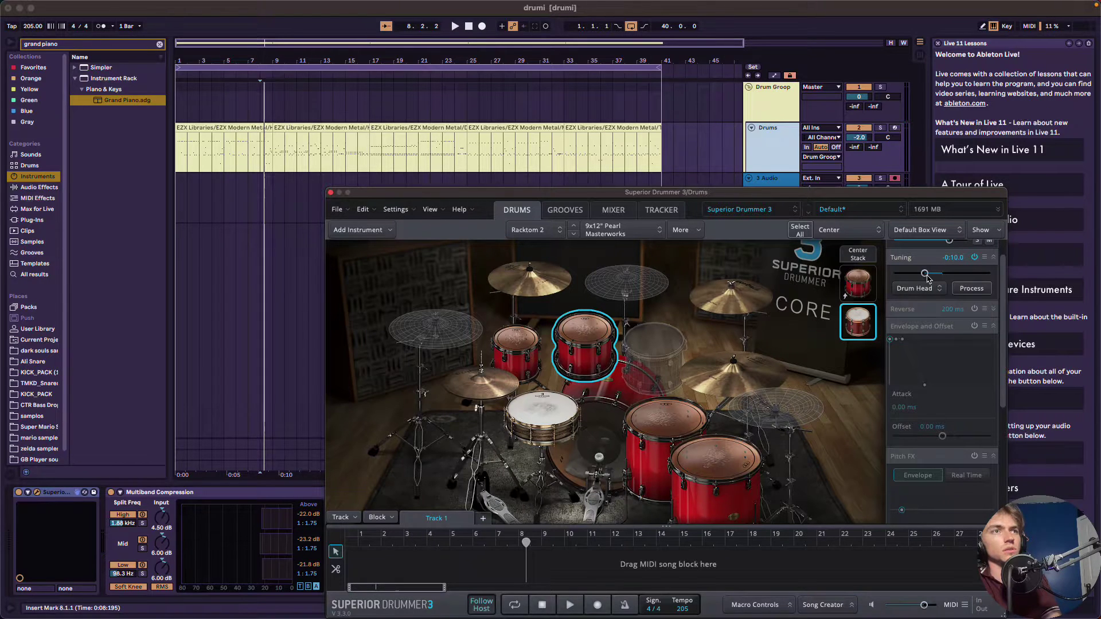
left_click(860, 296)
left_click(860, 335)
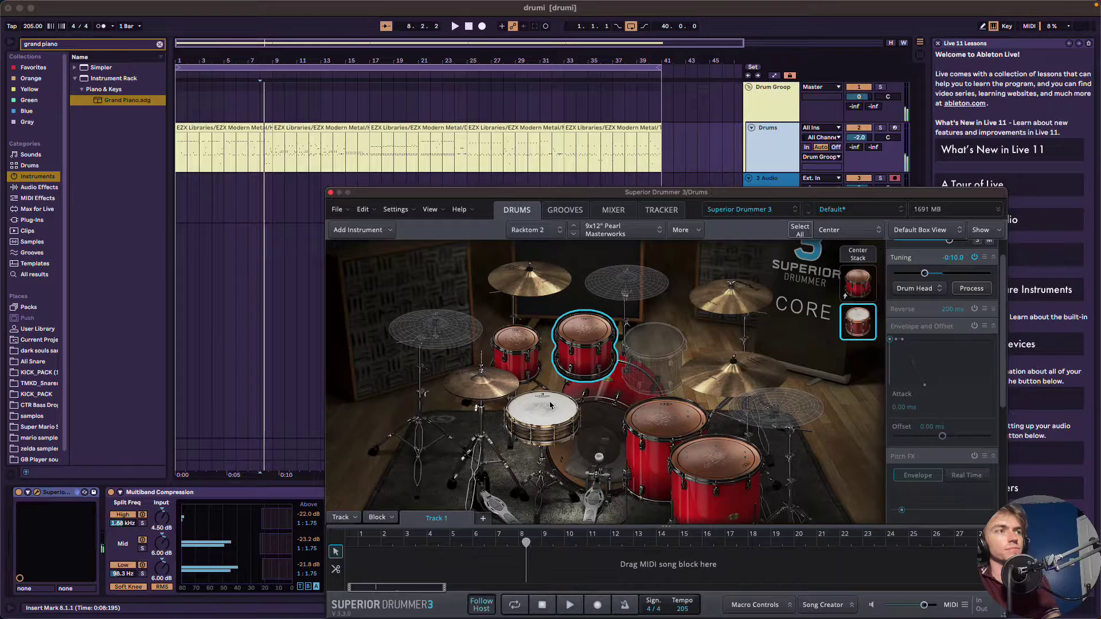
- Lower Racktom 2's stacked Ayotte Classic layer to -9.1 dB, using Racktom 1's stacked layer as reference, and audition the result
left_click(599, 338)
left_click(859, 334)
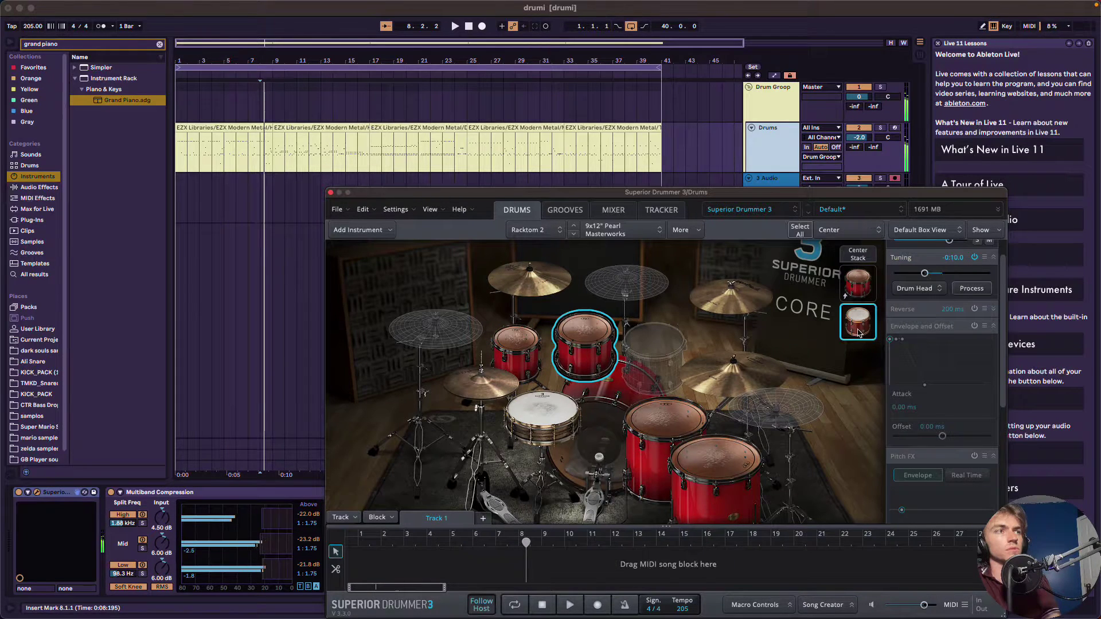
left_click(541, 372)
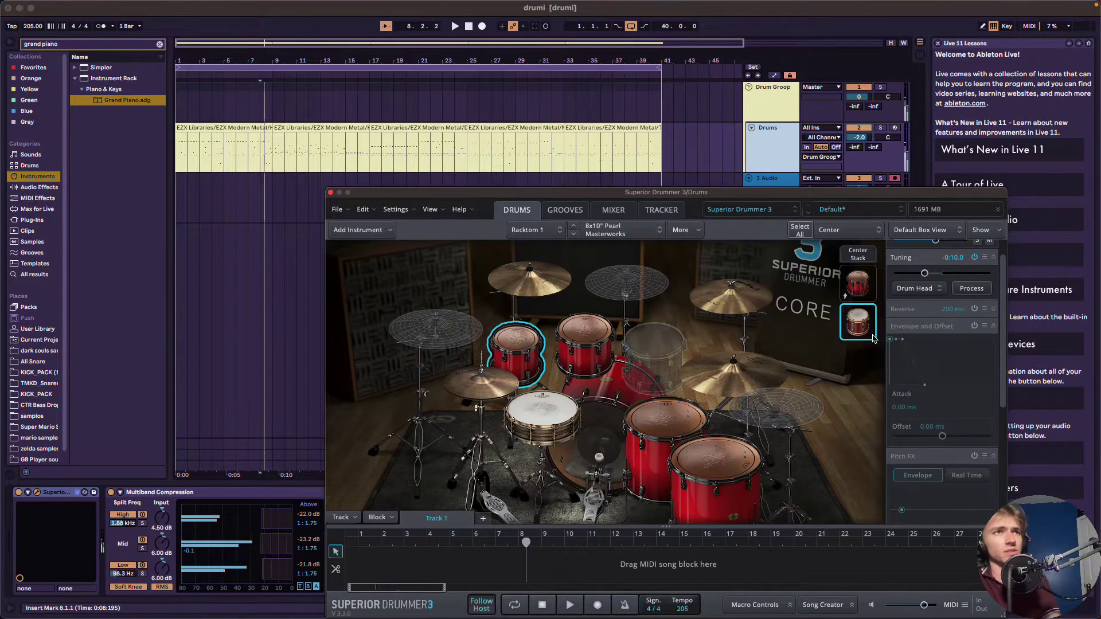
scroll(921, 302, "up", 2)
left_click(567, 357)
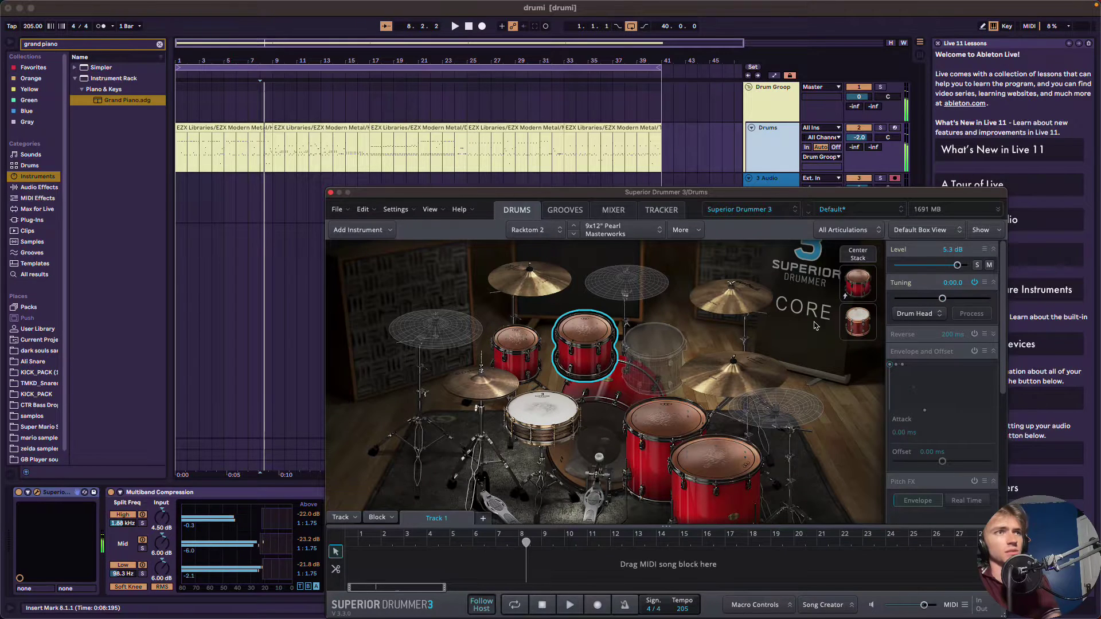
left_click_drag(949, 265, 934, 269)
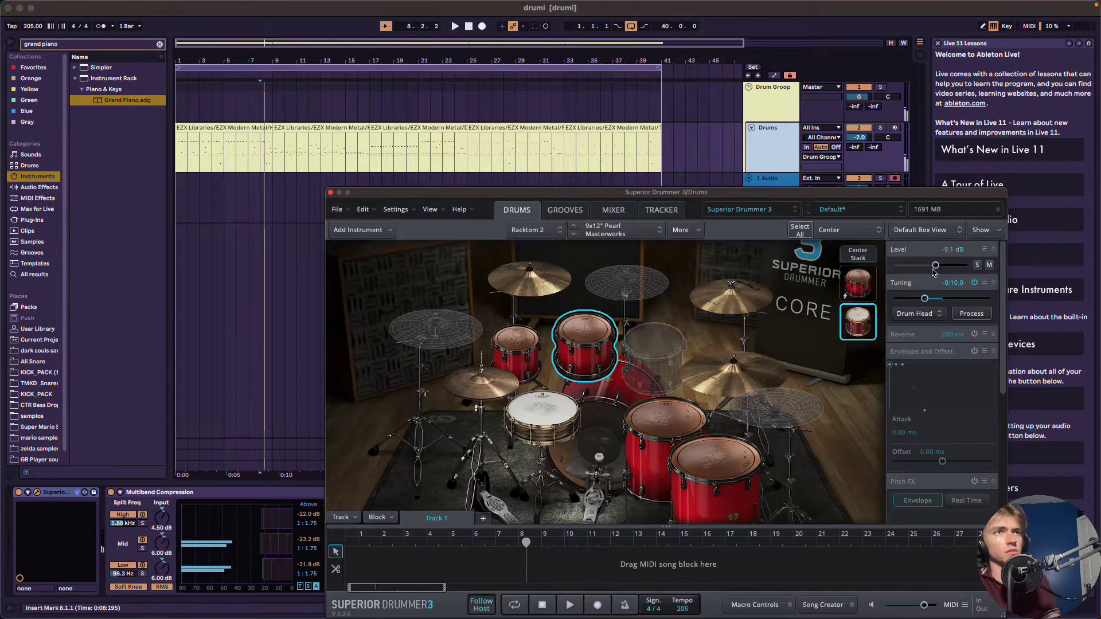
left_click(863, 283)
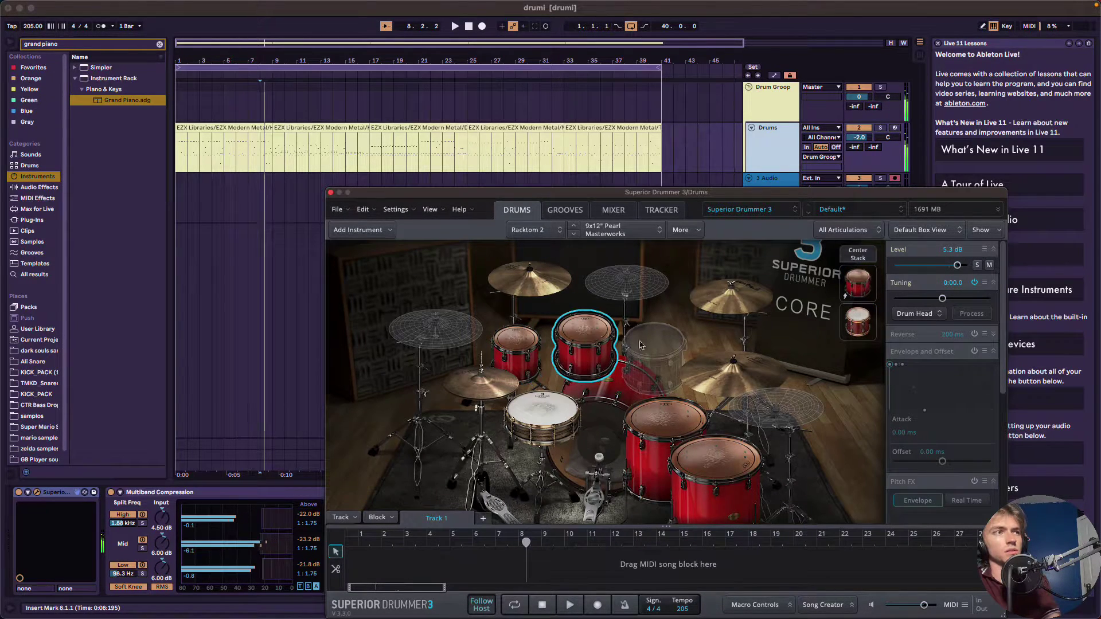
- Lower Racktom 2's stacked Ayotte Classic layer to -9.9 dB and audition the tom
left_click(648, 403)
left_click(585, 341)
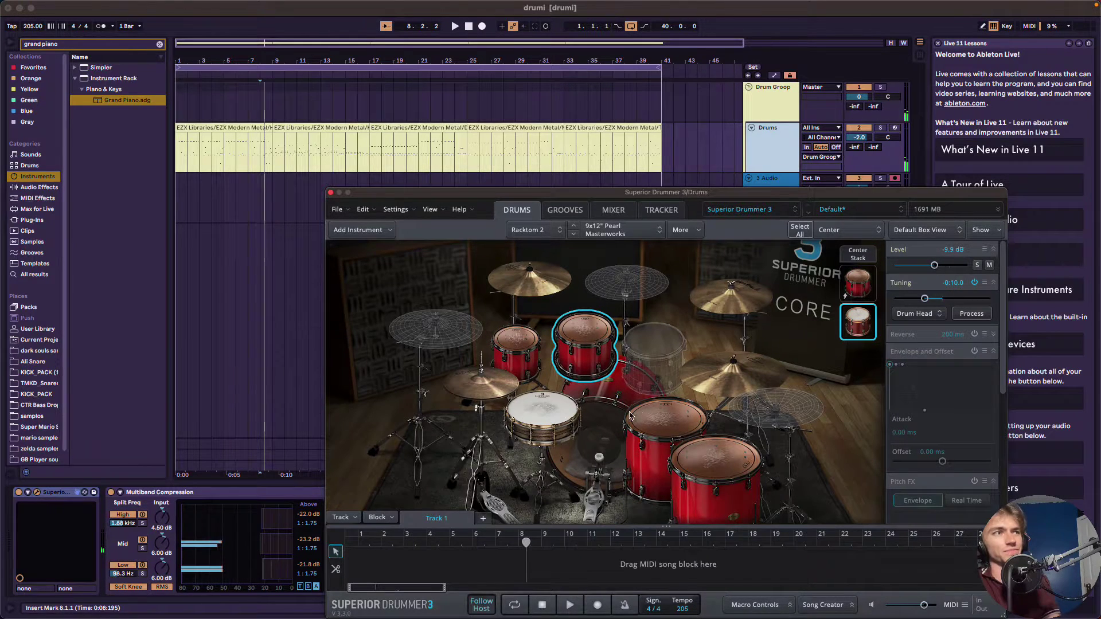
left_click(581, 354)
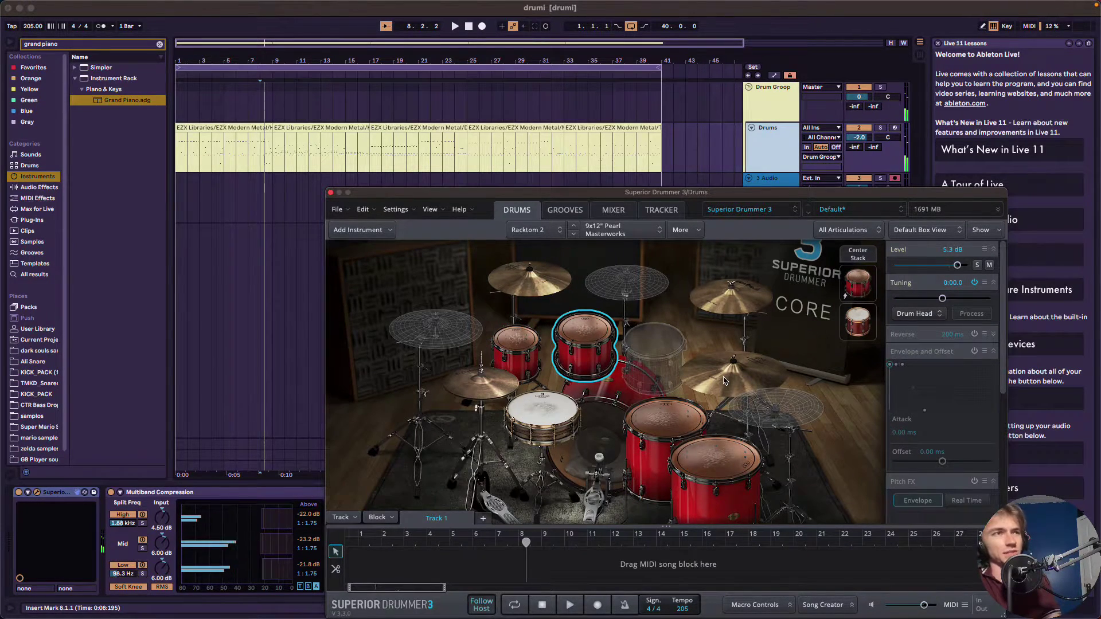
- Search for the 14x14" Ayotte Classic tom and stack it on Floortom 1's Center articulation
left_click(658, 428)
left_click(619, 230)
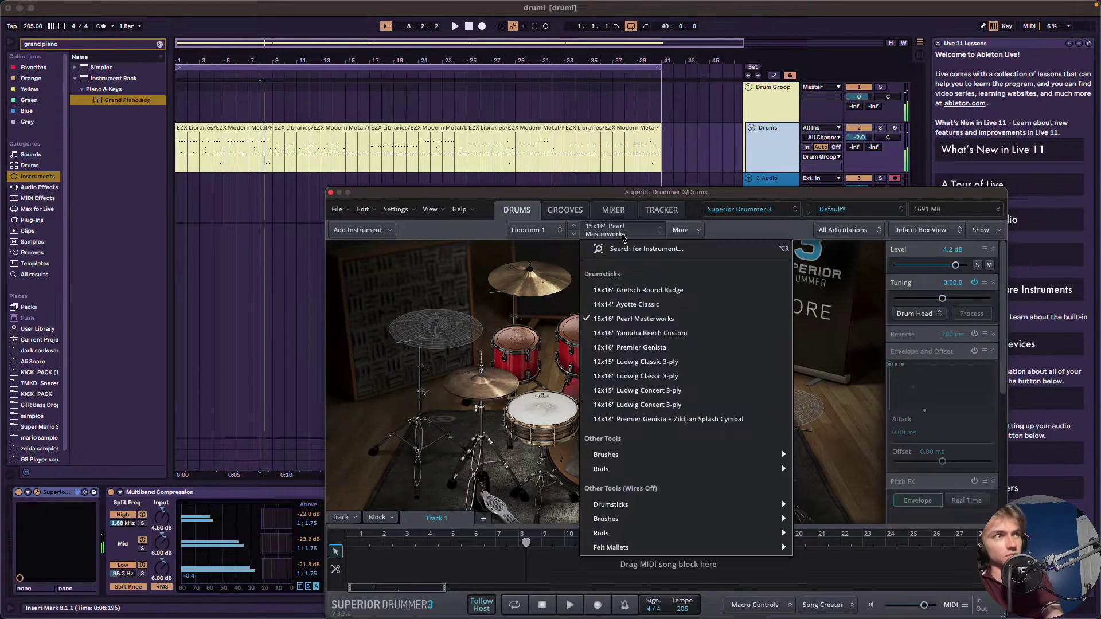
left_click(682, 230)
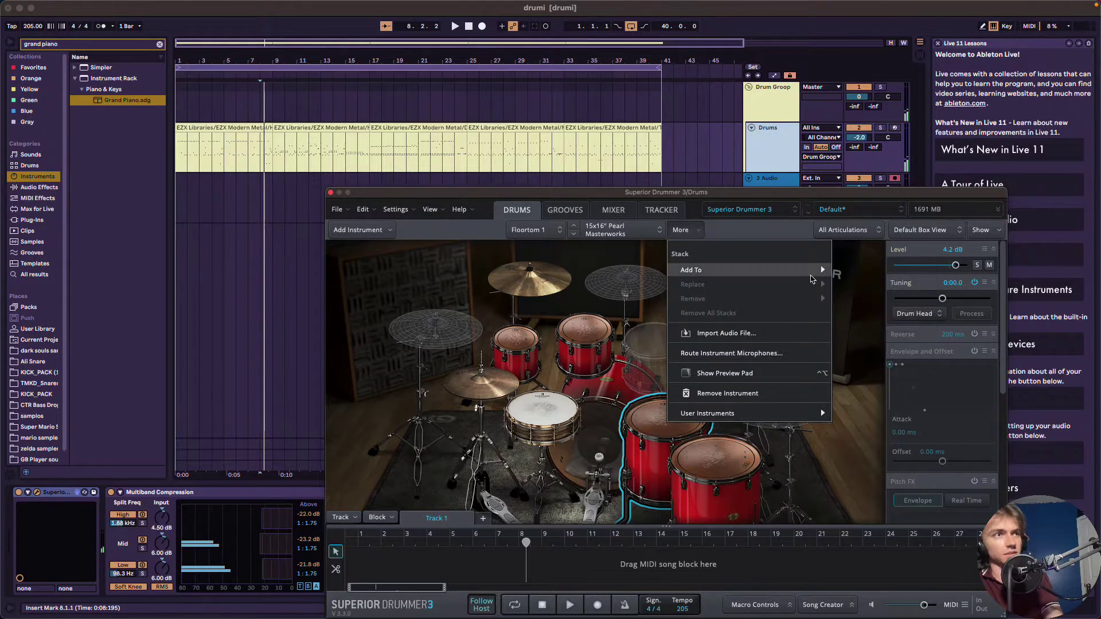
mouse_move(745, 270)
left_click(877, 271)
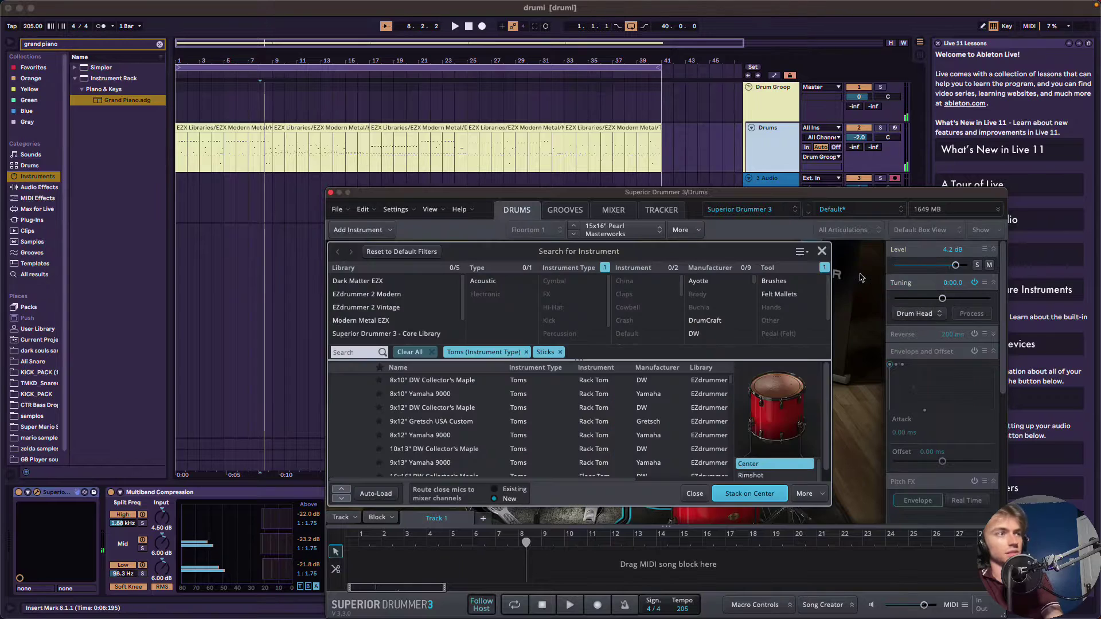
left_click(364, 353)
type("Ayo")
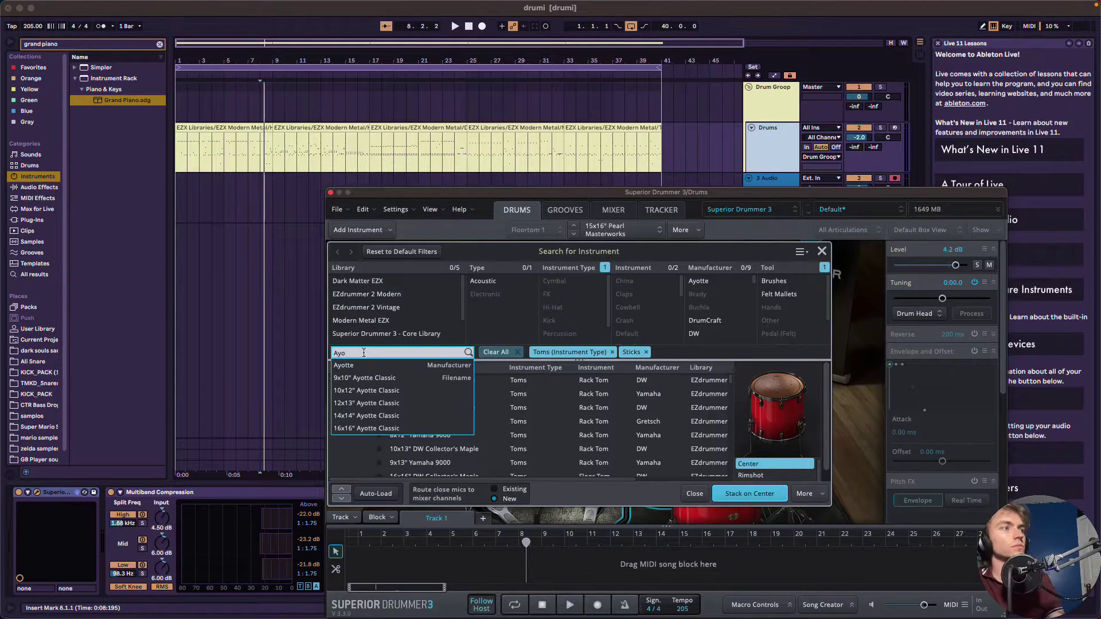
left_click(374, 415)
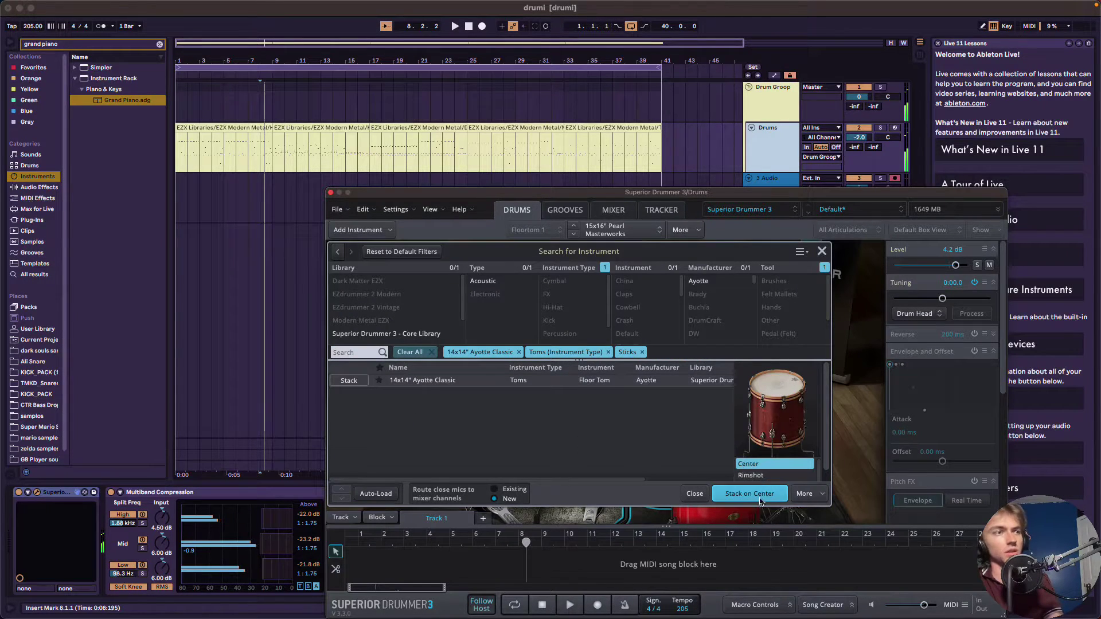
left_click(767, 491)
- Tune Floortom 1's stacked Ayotte Classic layer down to -0:10.0 and audition that layer repeatedly
left_click_drag(942, 298, 929, 304)
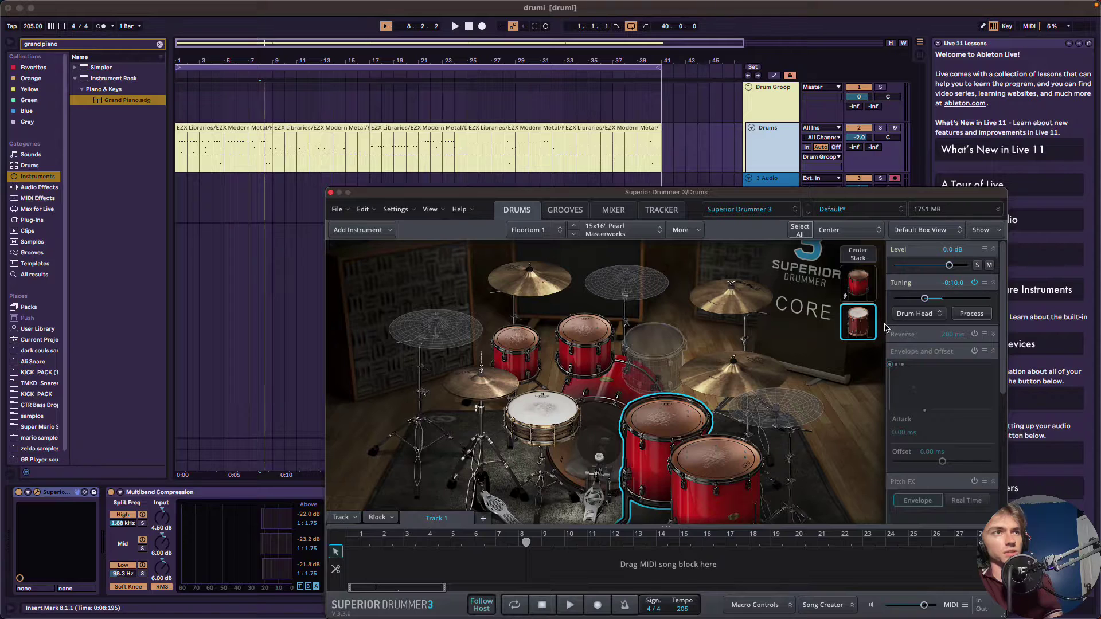
right_click(952, 283)
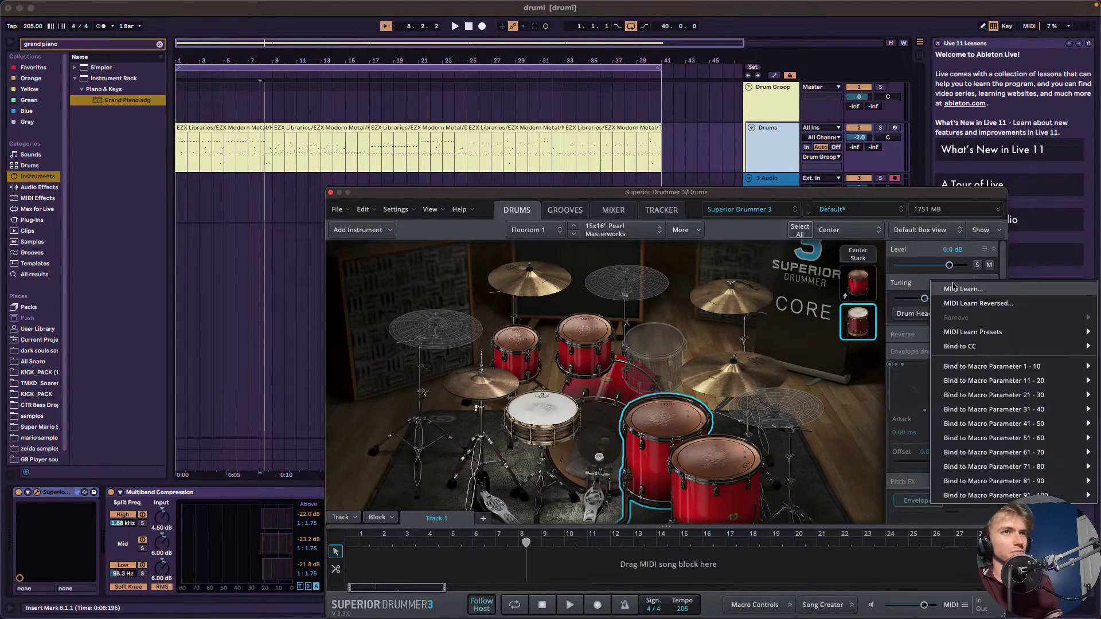
left_click(811, 305)
left_click(863, 336)
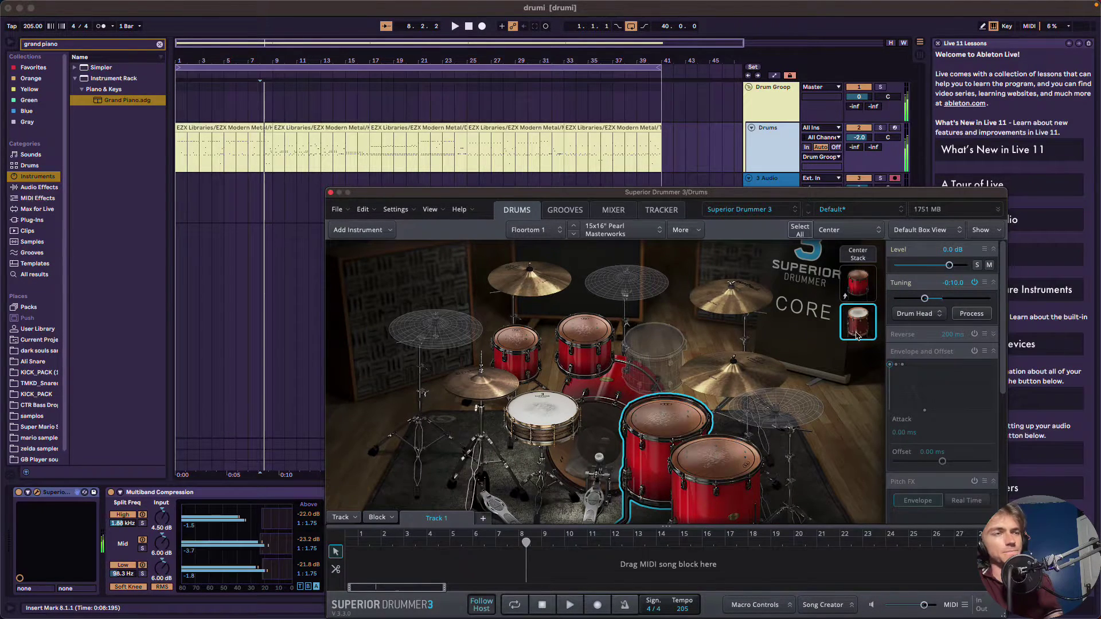
left_click(864, 338)
left_click(866, 340)
left_click(867, 340)
left_click(870, 341)
left_click(874, 342)
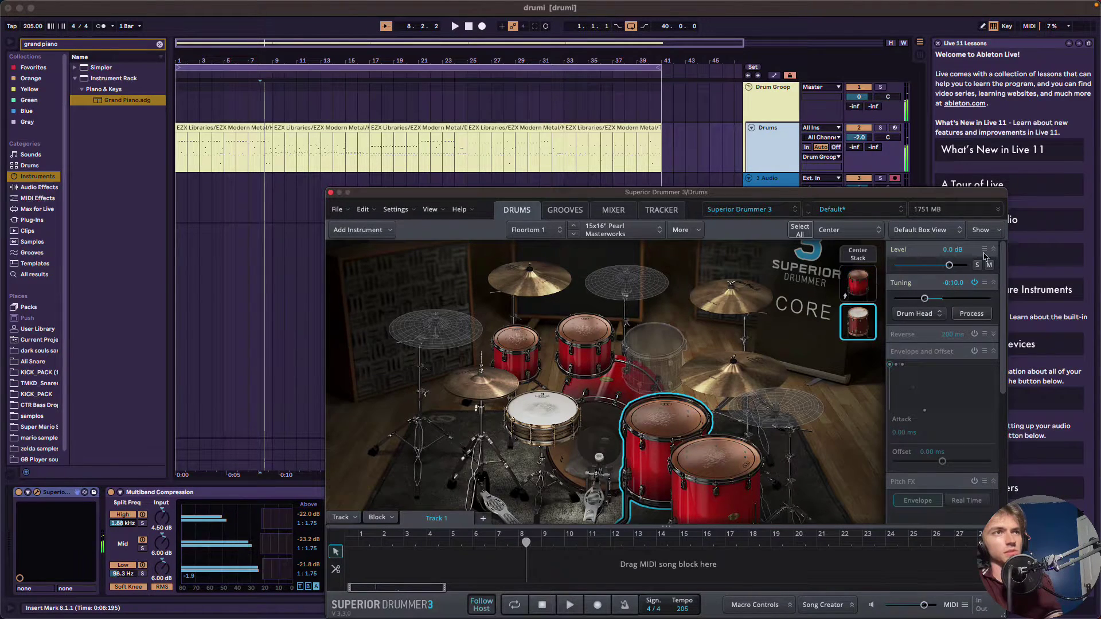
- Lower Floortom 1's stacked Ayotte Classic layer to -9.3 dB, auditioning the full stack against the other toms
left_click_drag(949, 265, 933, 269)
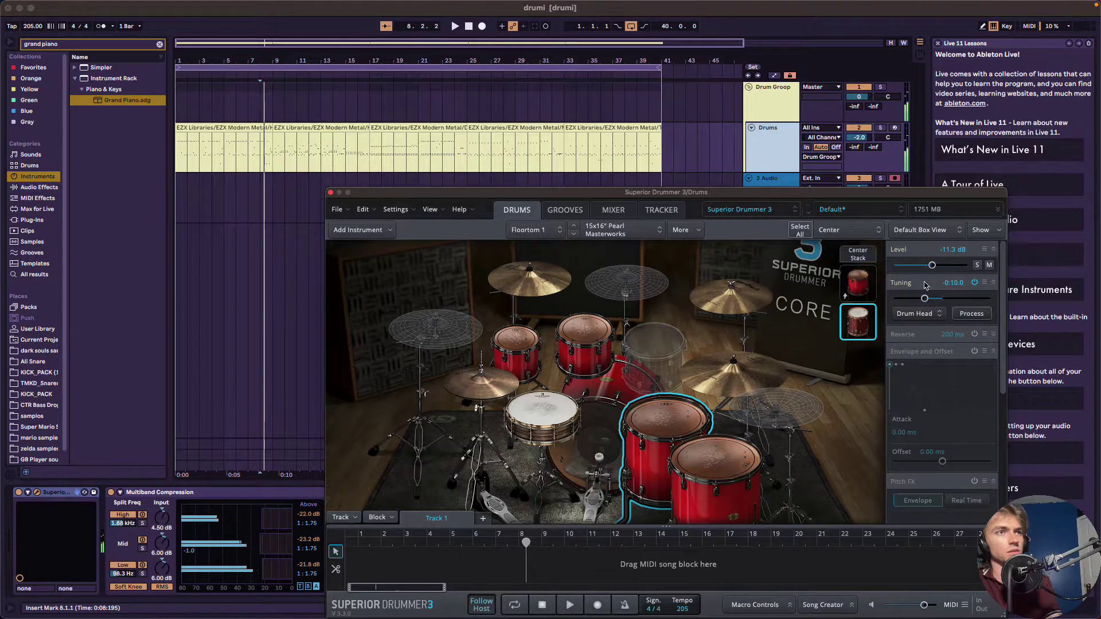
left_click_drag(931, 269, 937, 269)
left_click(865, 257)
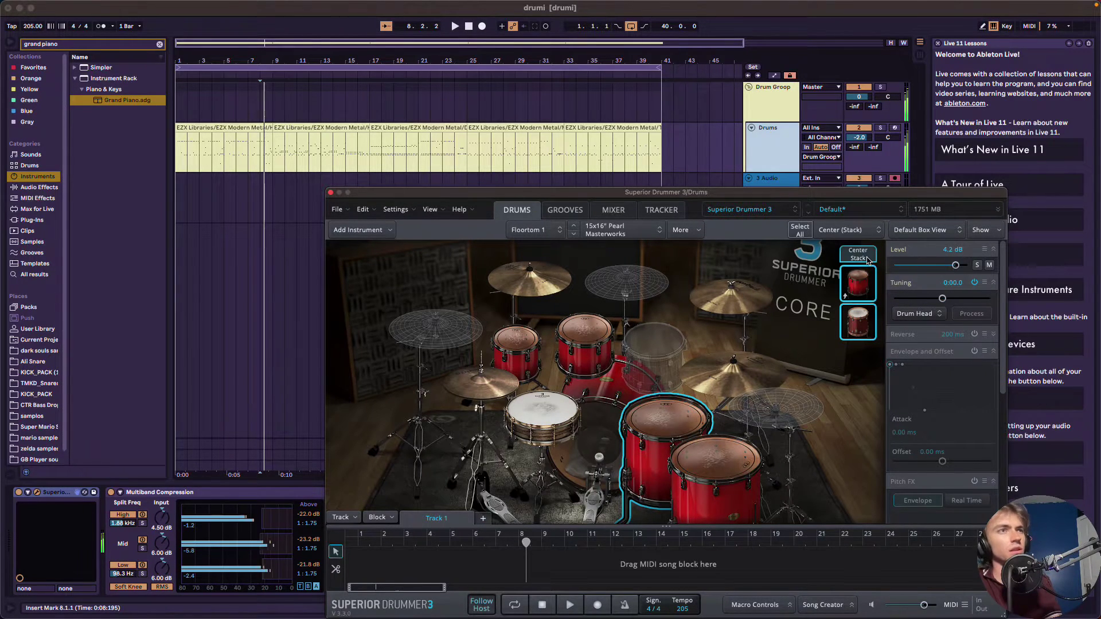
left_click(863, 325)
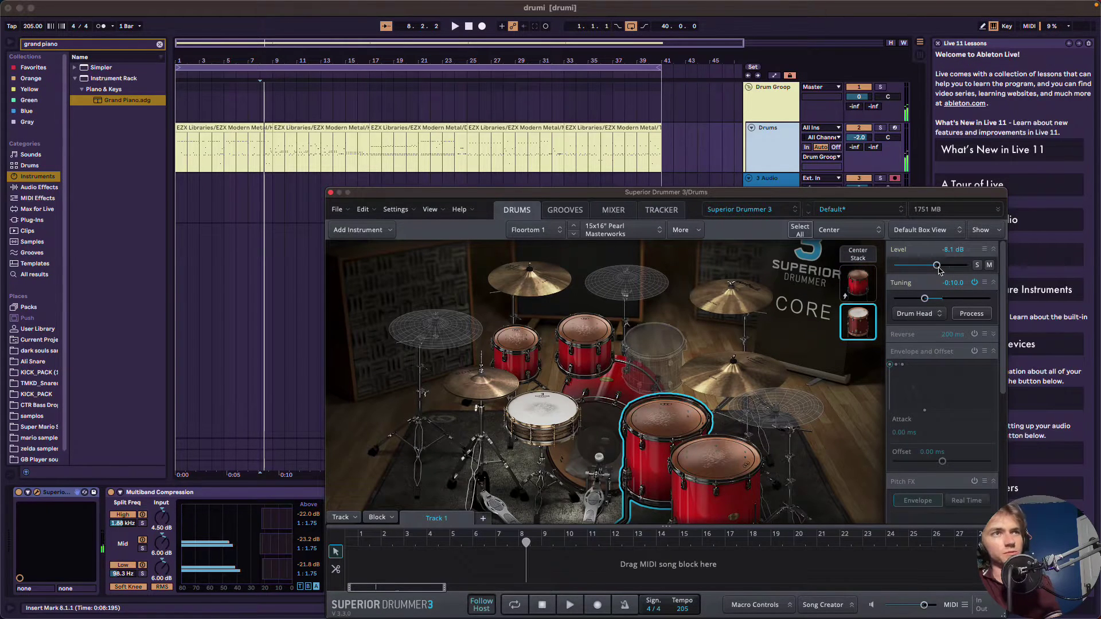
left_click(528, 361)
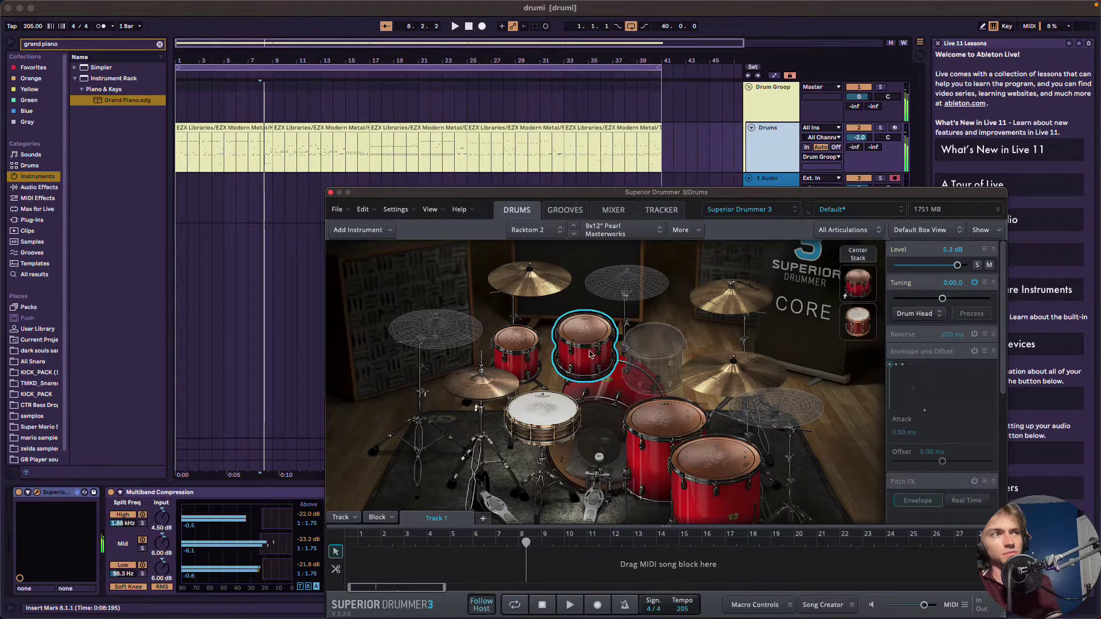
left_click(666, 424)
left_click(858, 335)
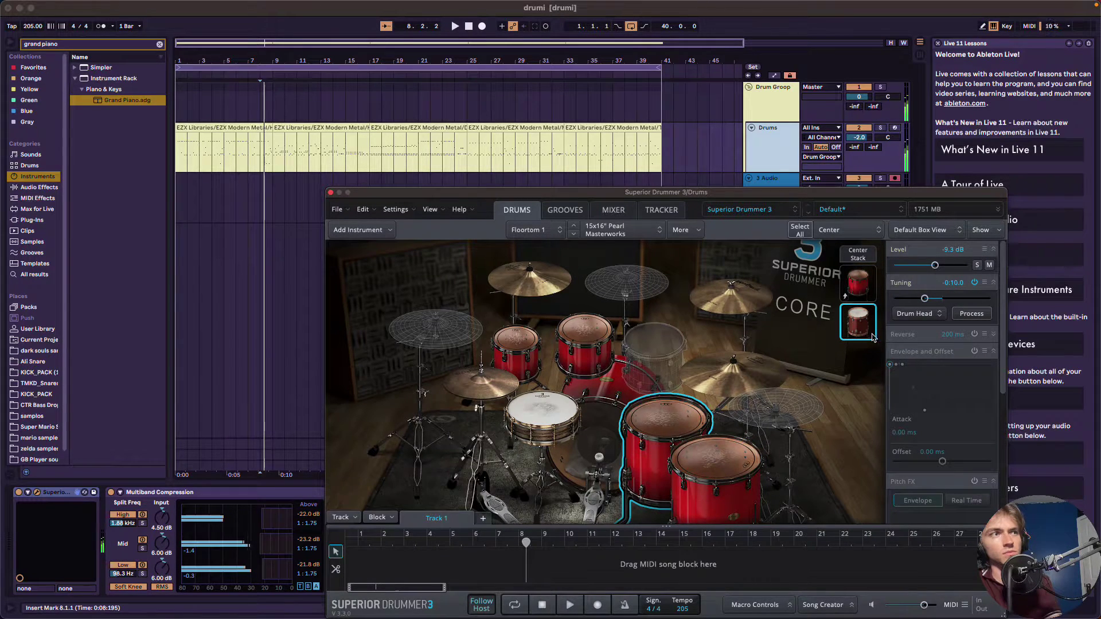
left_click(669, 419)
left_click(717, 441)
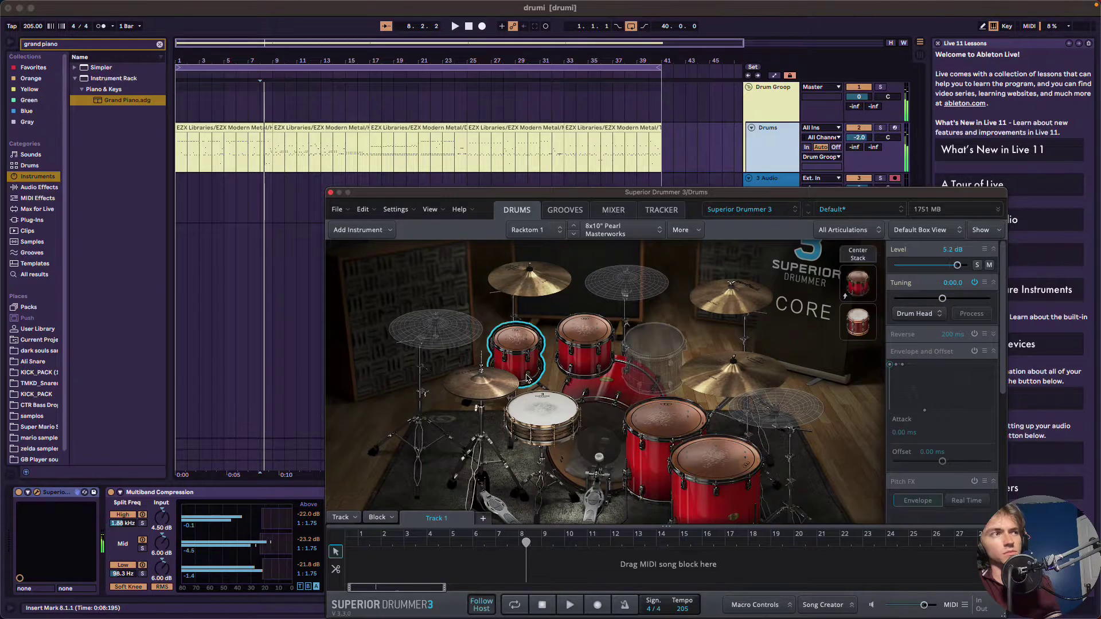
- Search for the 16x16" Ayotte Classic tom and stack it on Floortom 2's Center articulation
left_click(731, 470)
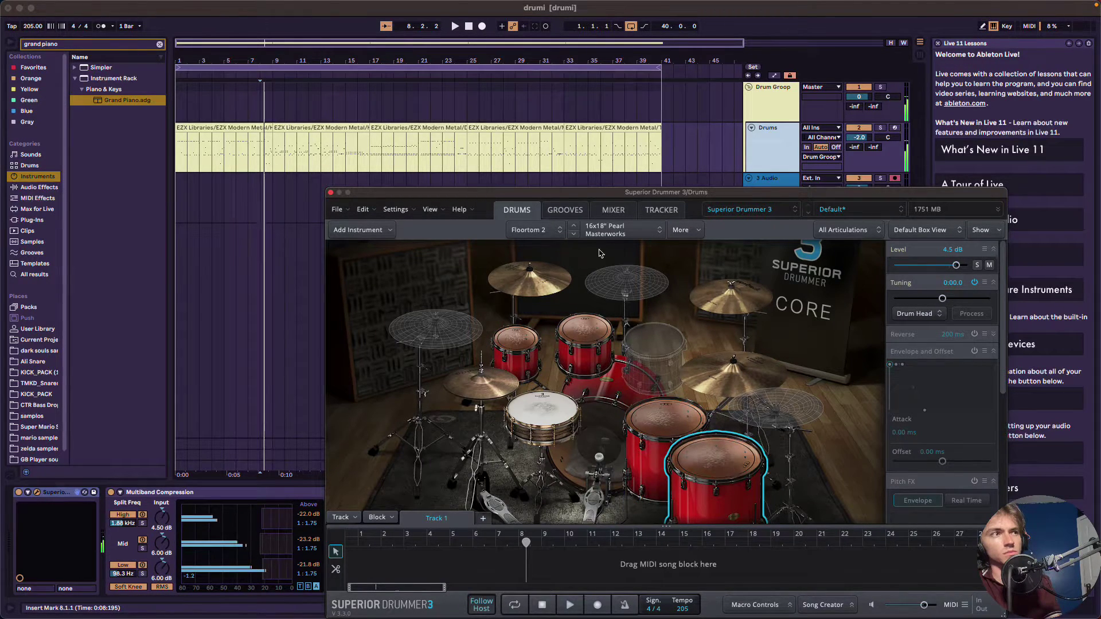
left_click(683, 230)
mouse_move(791, 269)
left_click(857, 274)
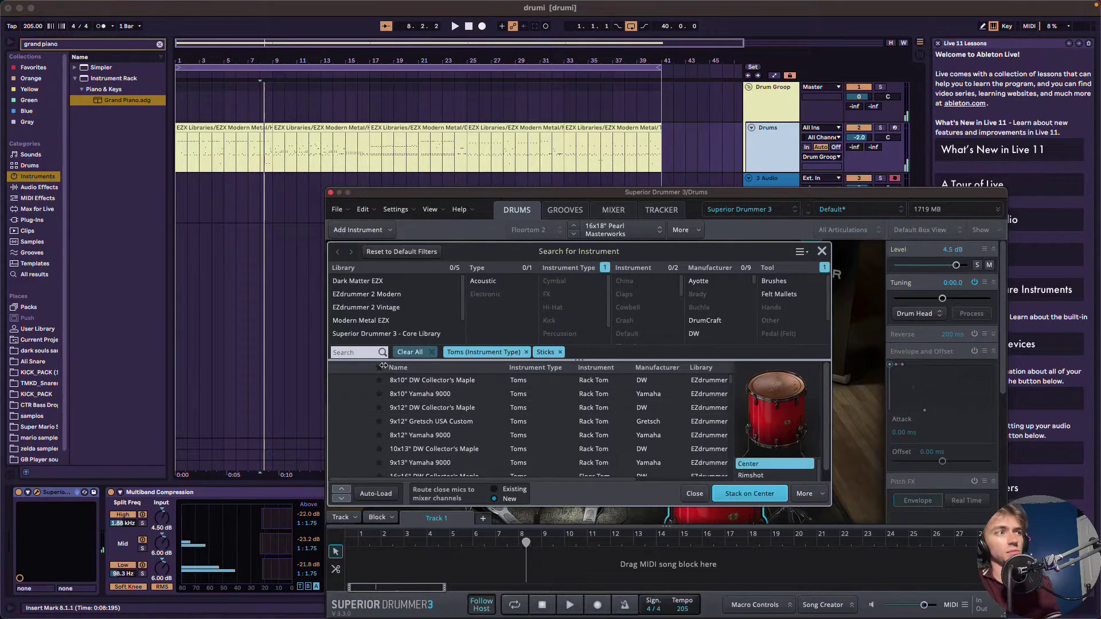
left_click(360, 353)
type("Ayott")
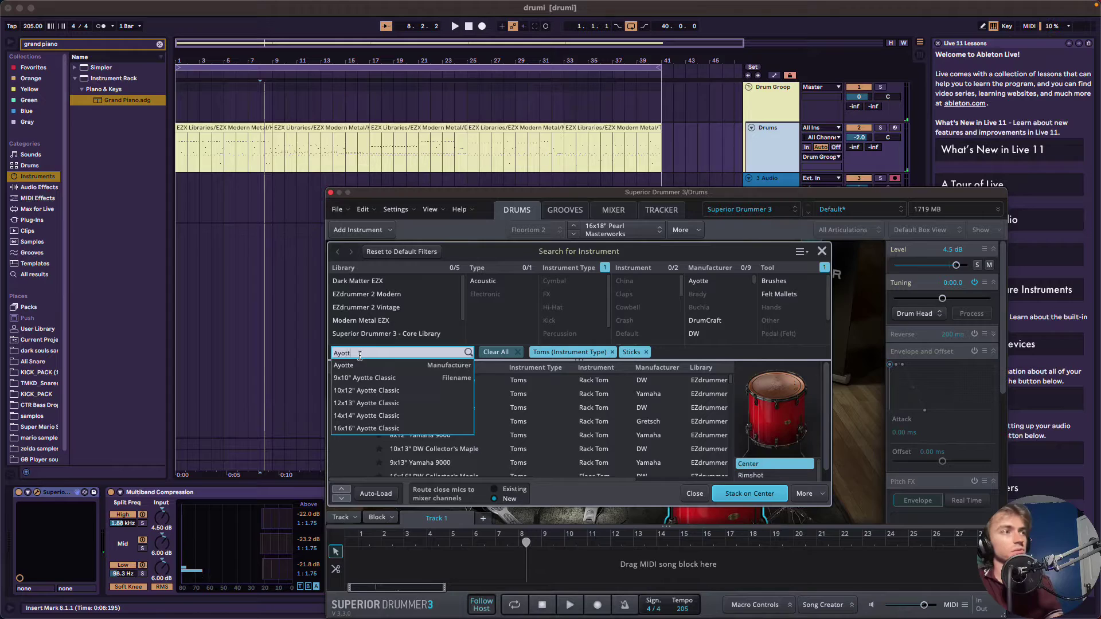
left_click(366, 429)
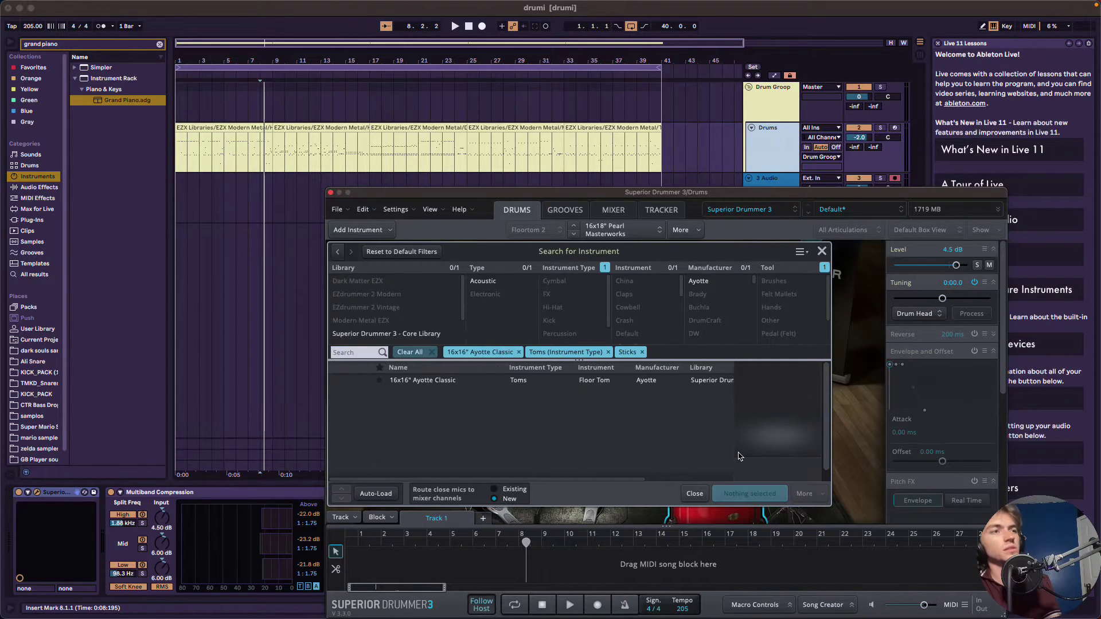
left_click(585, 381)
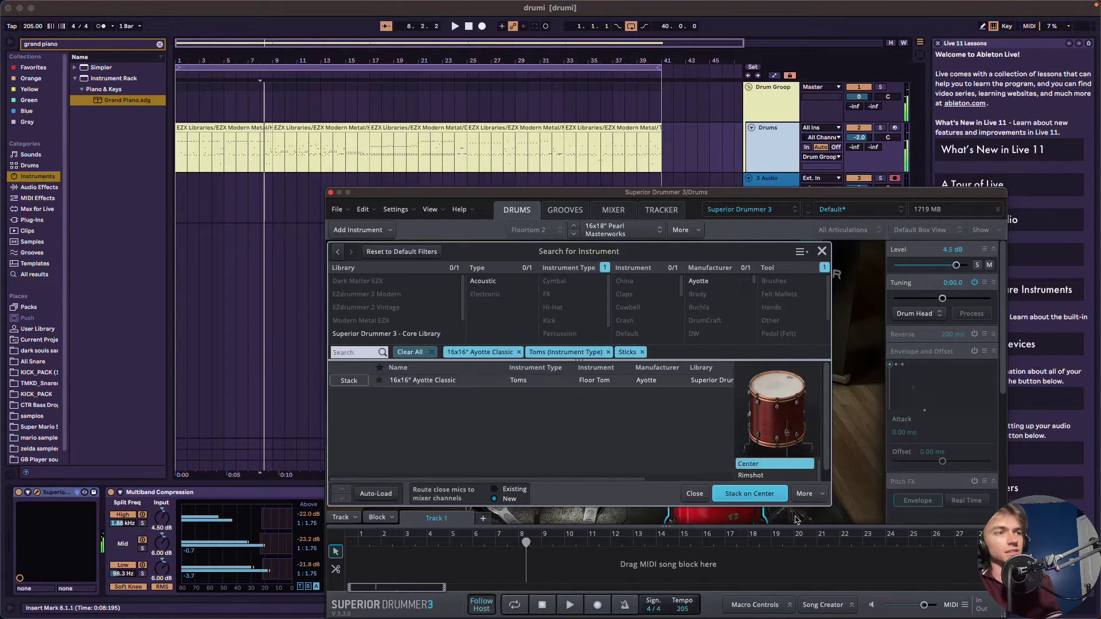
left_click(749, 493)
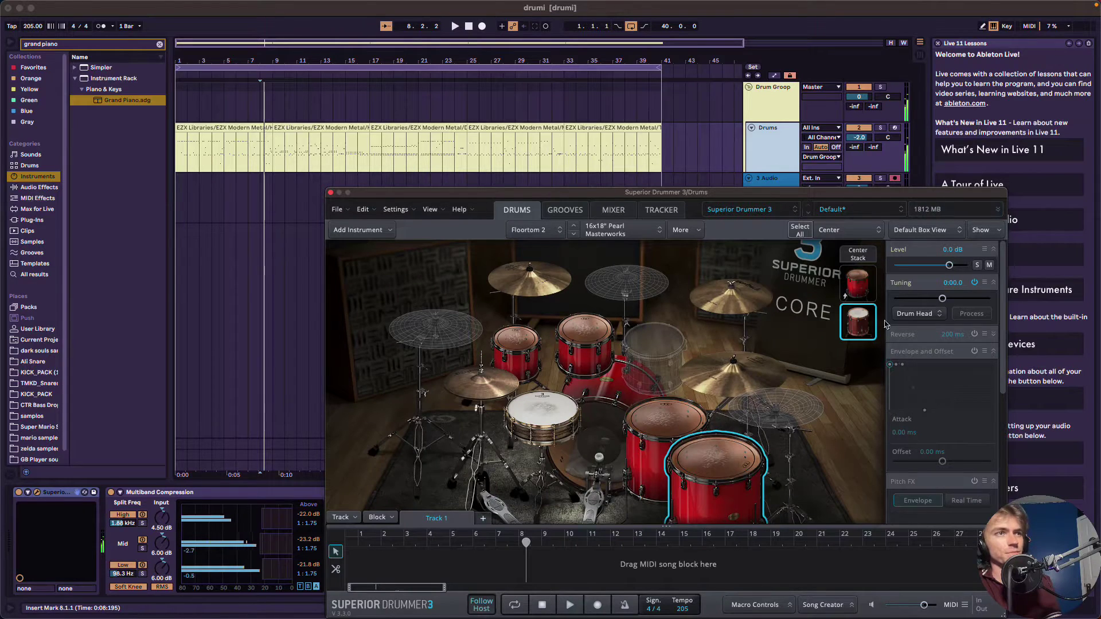
- Tune Floortom 2's stacked Ayotte Classic layer down to -0:10.0, lower it to -10.2 dB, and audition the stack
left_click_drag(942, 298, 930, 302)
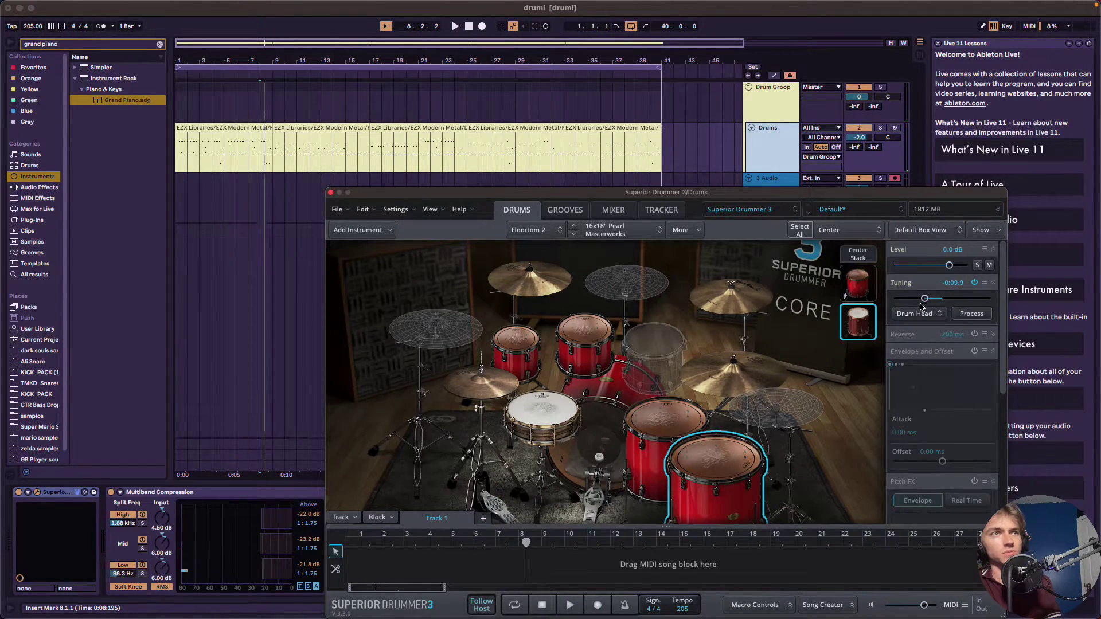
left_click(763, 452)
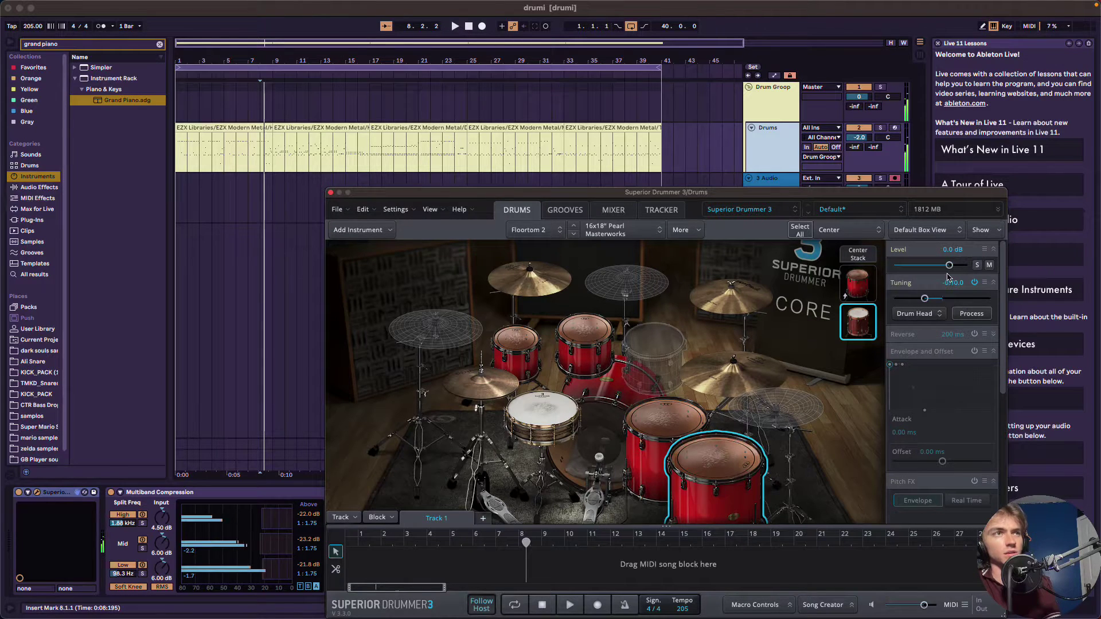
left_click_drag(949, 265, 935, 273)
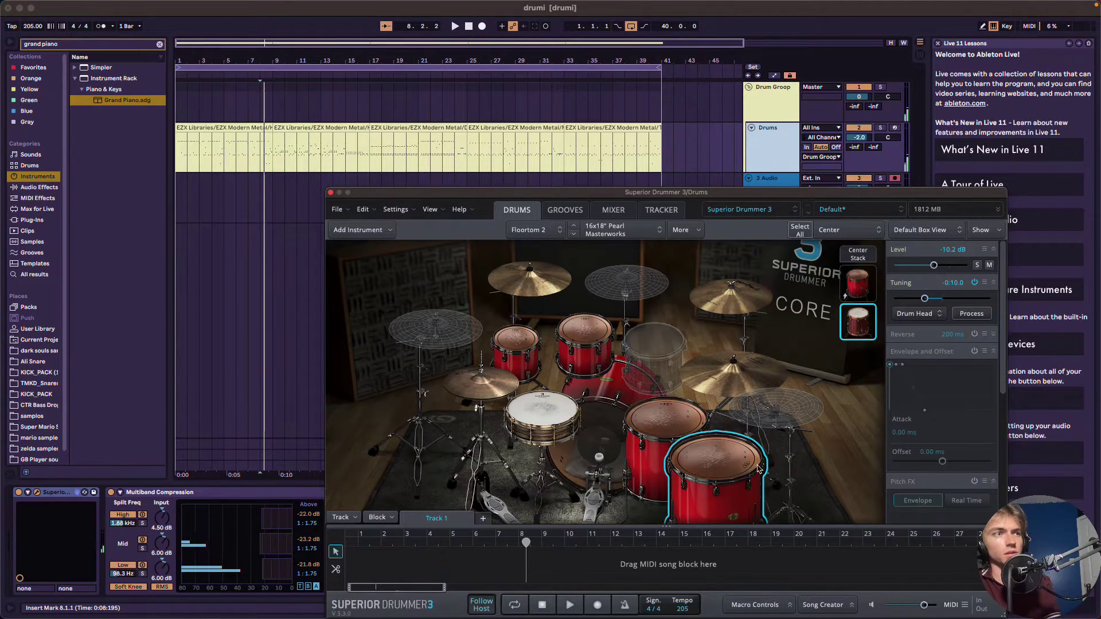
left_click(858, 254)
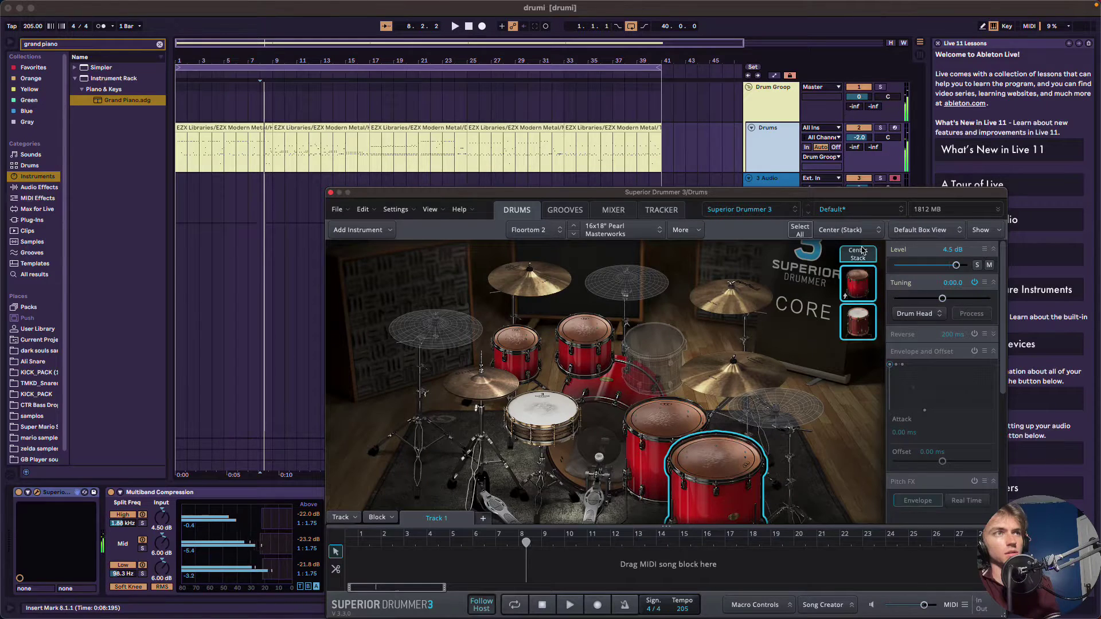
left_click(685, 454)
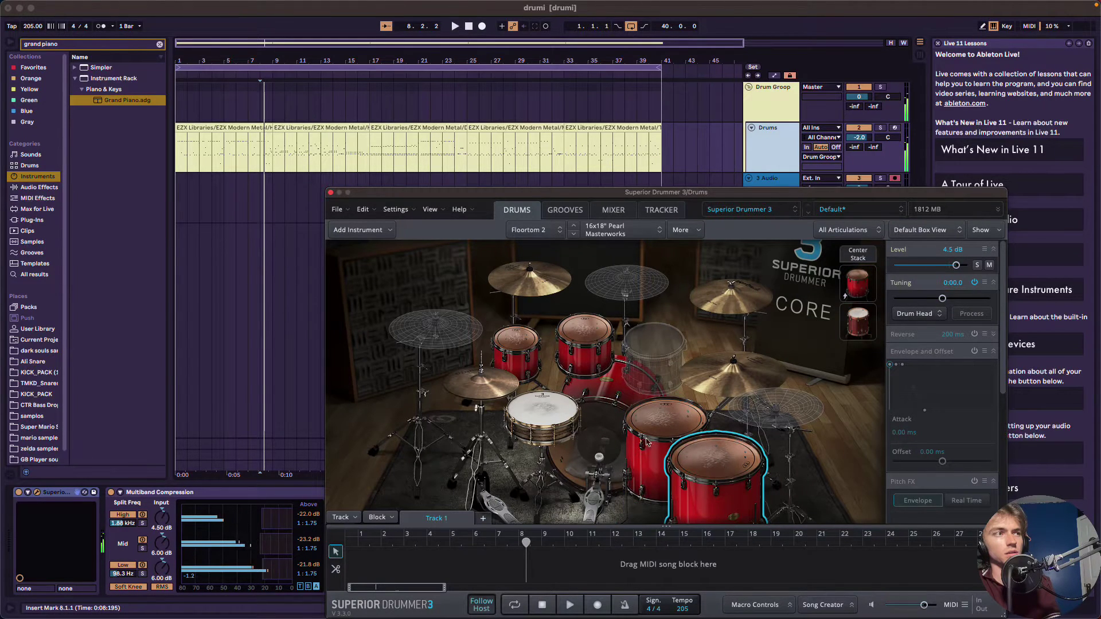
left_click(718, 467)
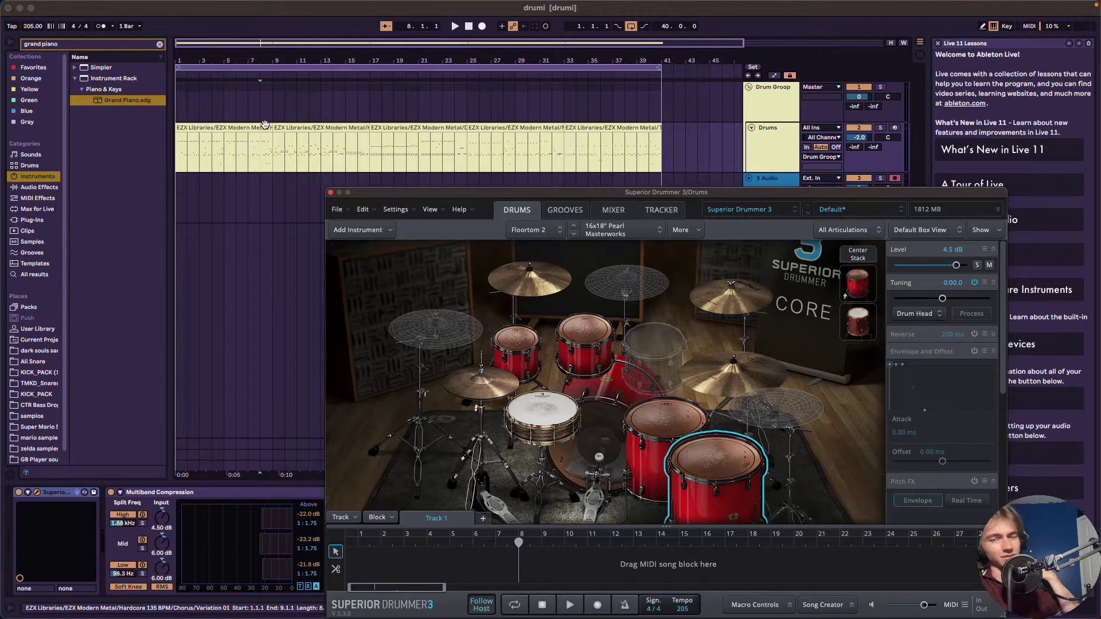
- Play the Drums track from bar 6 and audition the stacked rack toms and Floortom 1
left_click(233, 152)
key("space")
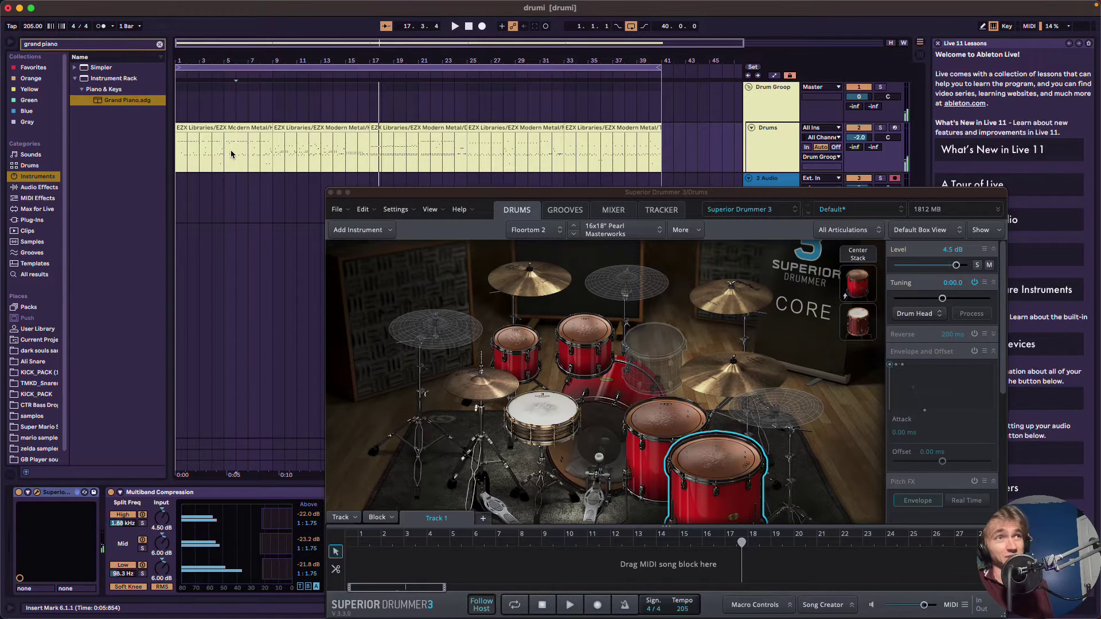
left_click(528, 354)
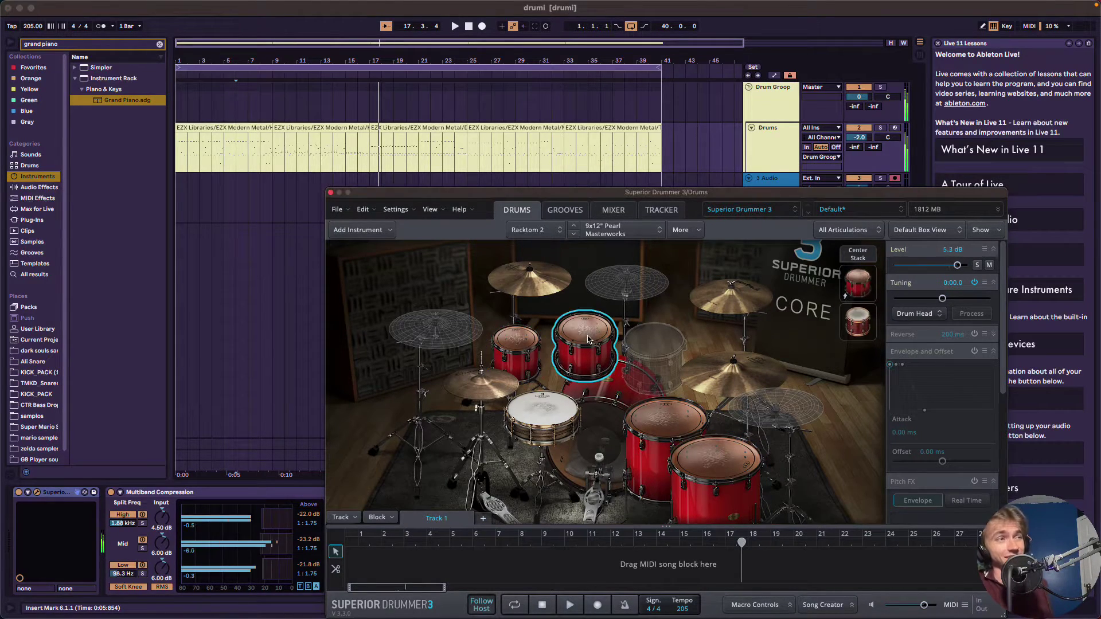
left_click(658, 430)
left_click(583, 335)
left_click(519, 349)
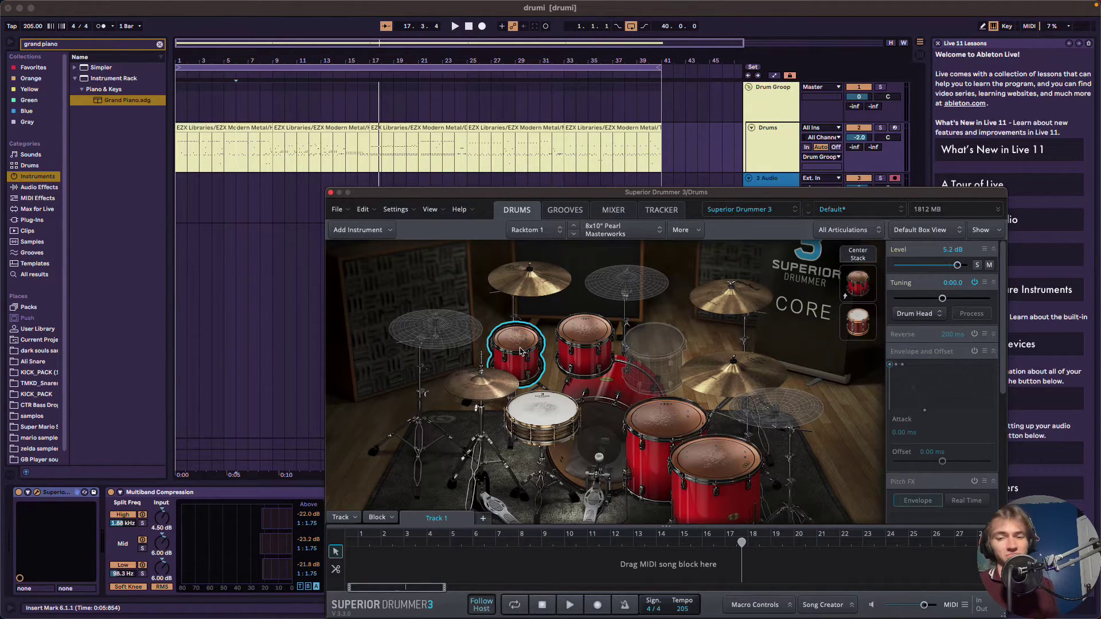
- Audition Floortom 2 and compare its Pearl Masterworks layer with the stacked Ayotte Classic layer
left_click(726, 455)
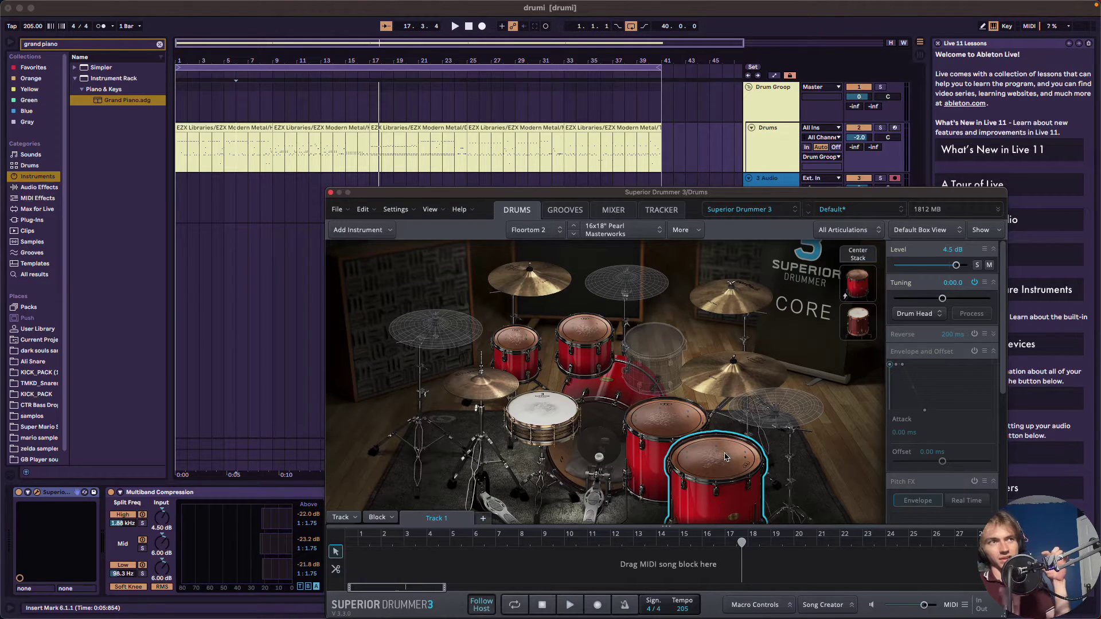
left_click(865, 295)
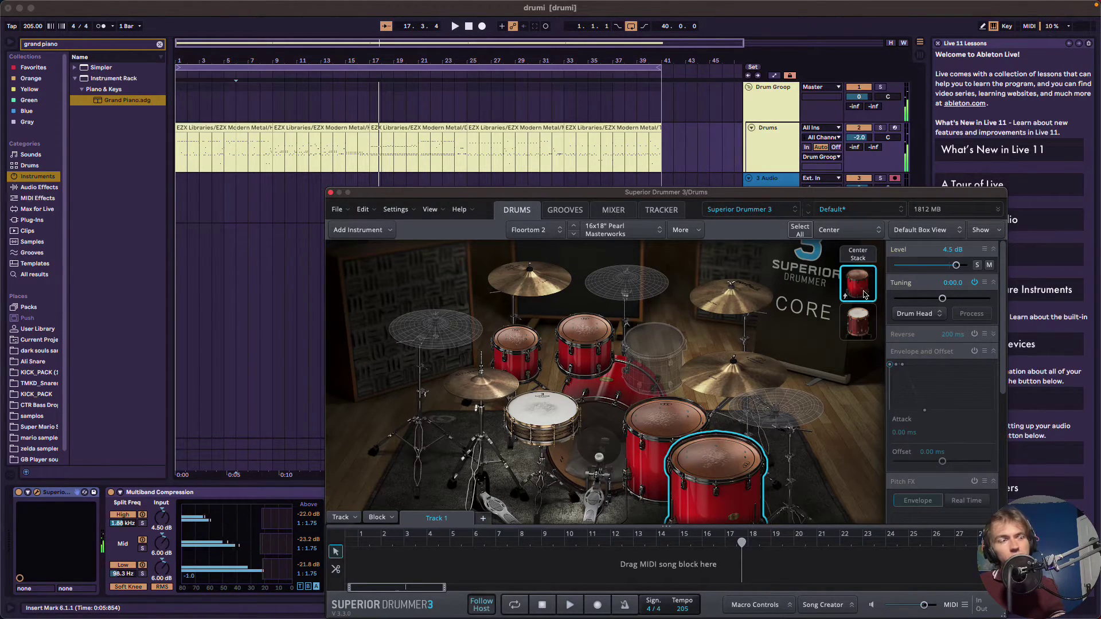
left_click(861, 285)
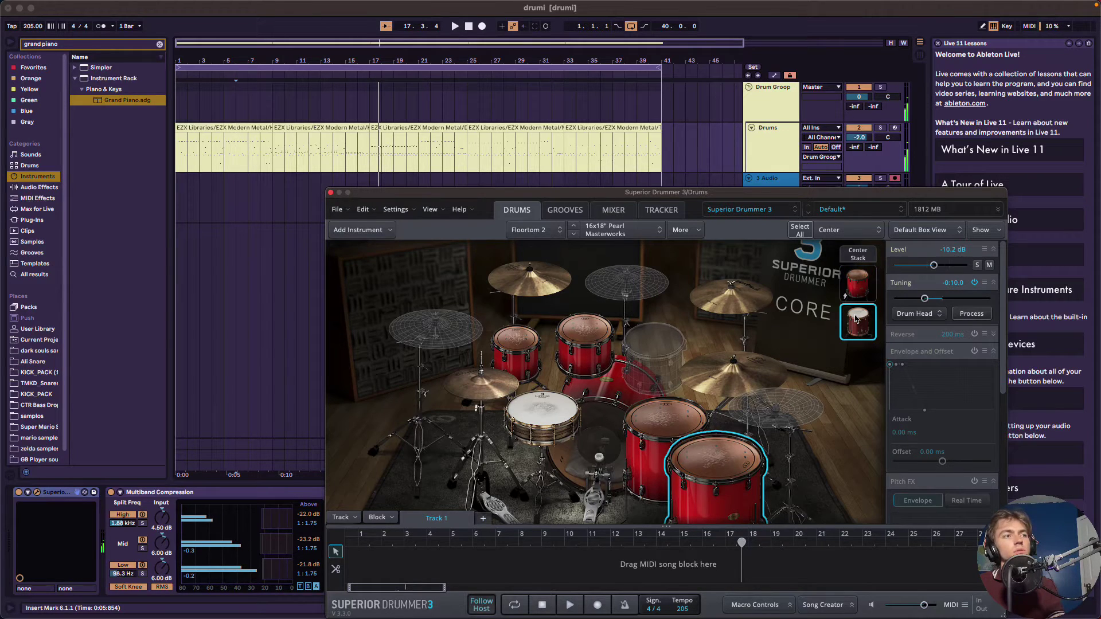
- Audition Floortom 2's two Center stack layers in alternation, comparing the original Pearl Masterworks sound against the tuned-down Ayotte layer
left_click(871, 283)
left_click(869, 283)
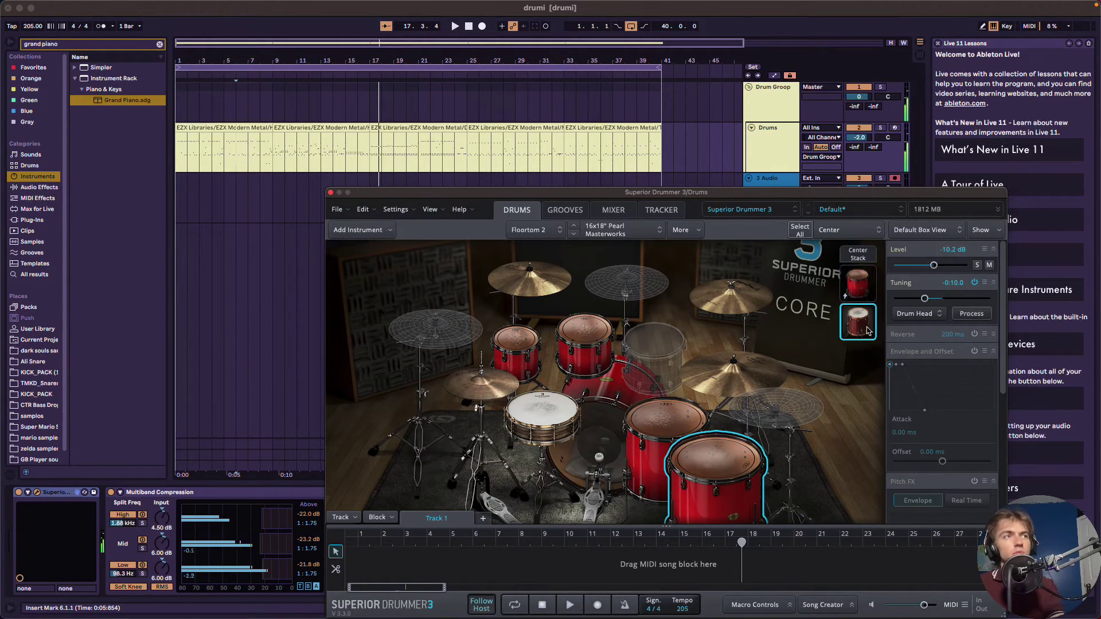
left_click(866, 283)
left_click(863, 284)
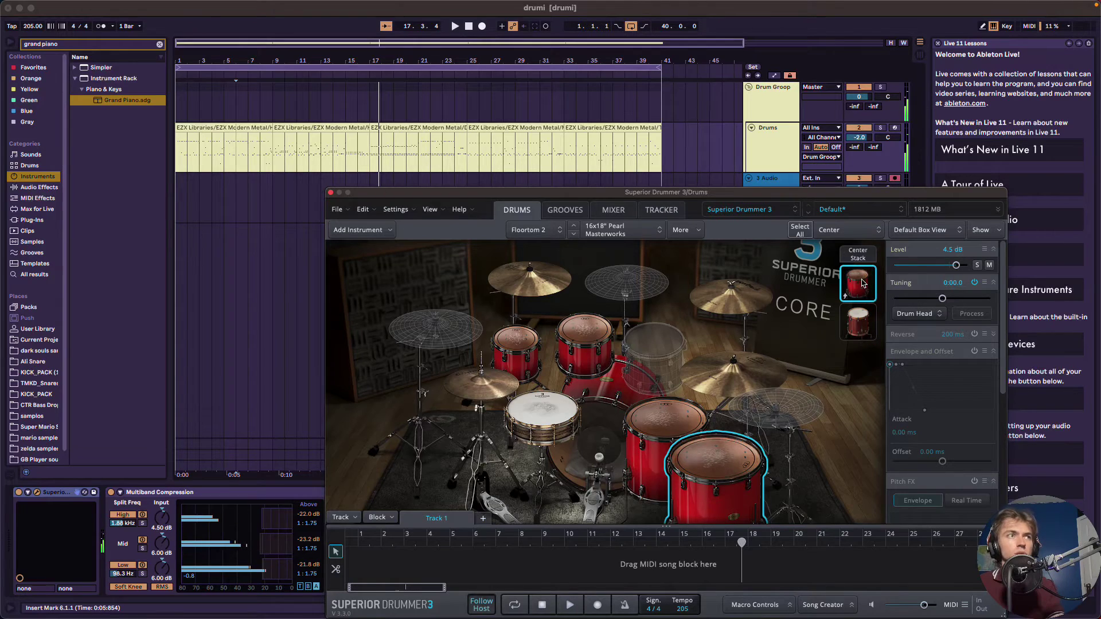
left_click(860, 324)
left_click(865, 284)
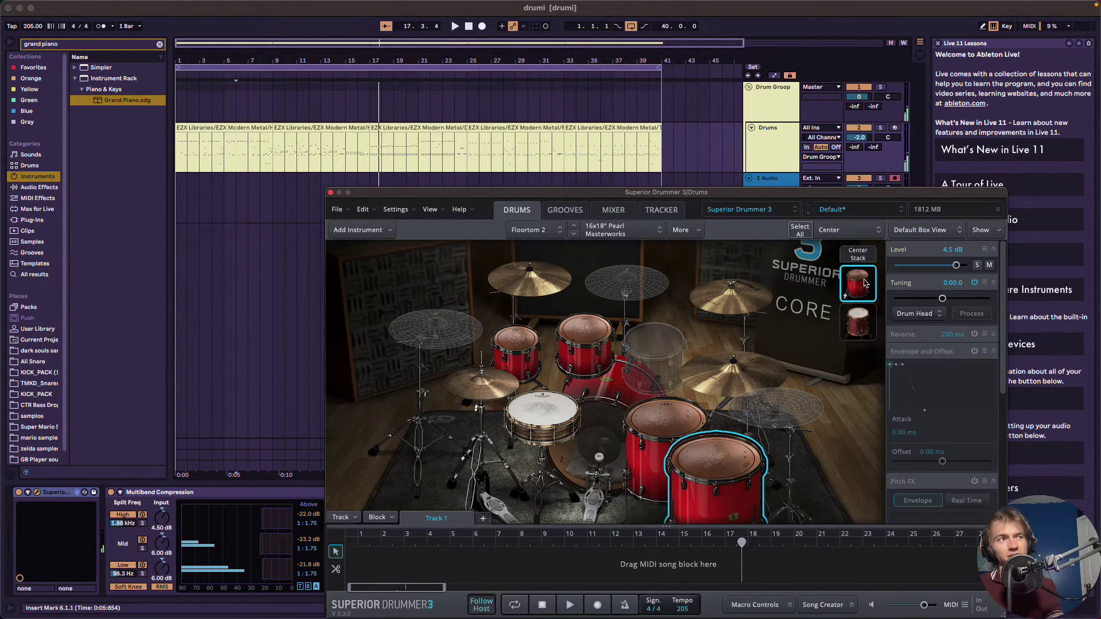
left_click(865, 322)
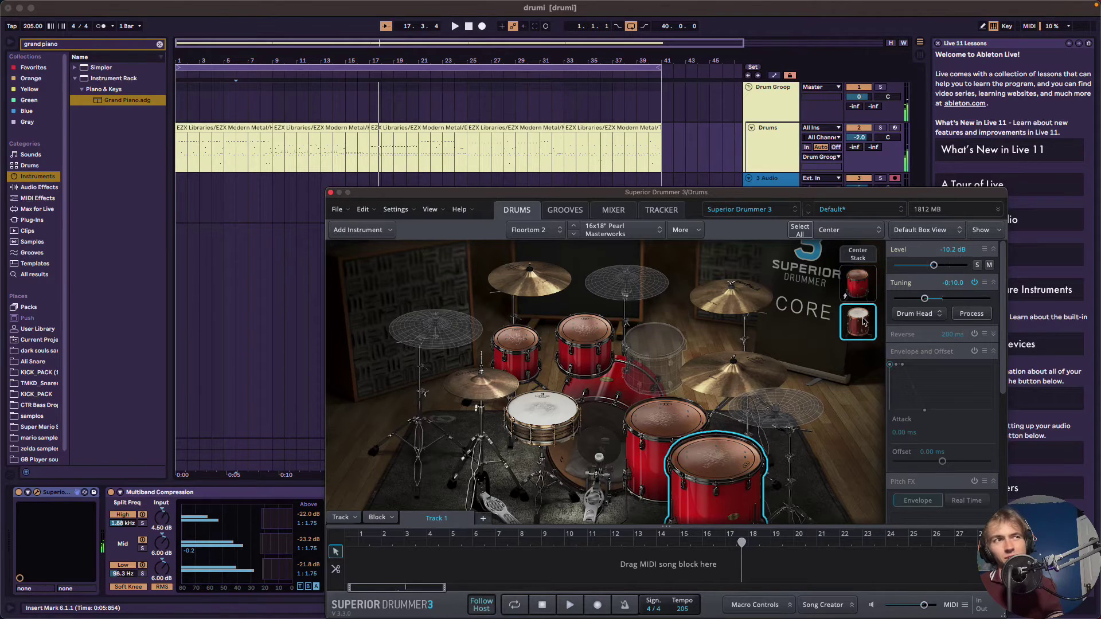
left_click(864, 324)
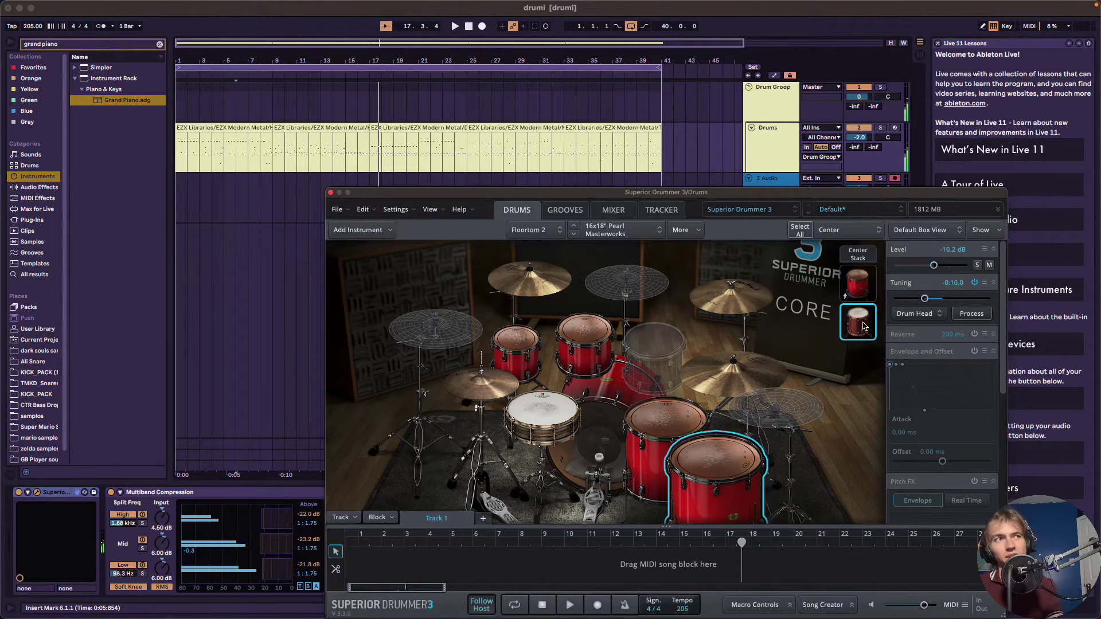
left_click(864, 290)
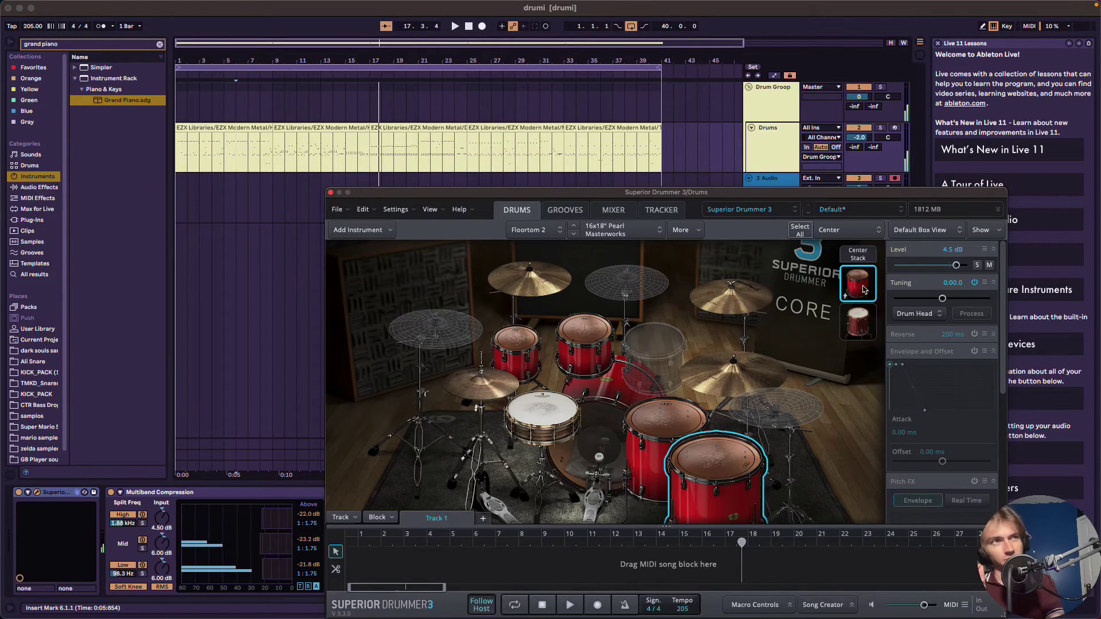